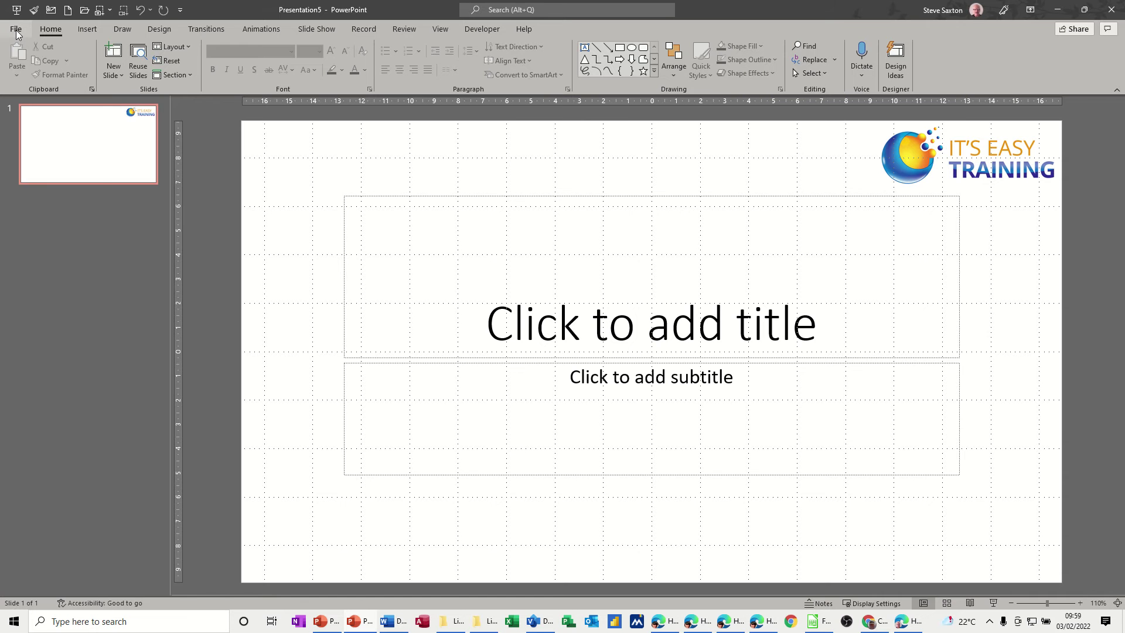
Step: Browse the online templates suggested under Themes for a new presentation, and return to the template overview
{"action": "left_click", "coordinate": [16, 31]}
{"action": "left_click", "coordinate": [26, 84]}
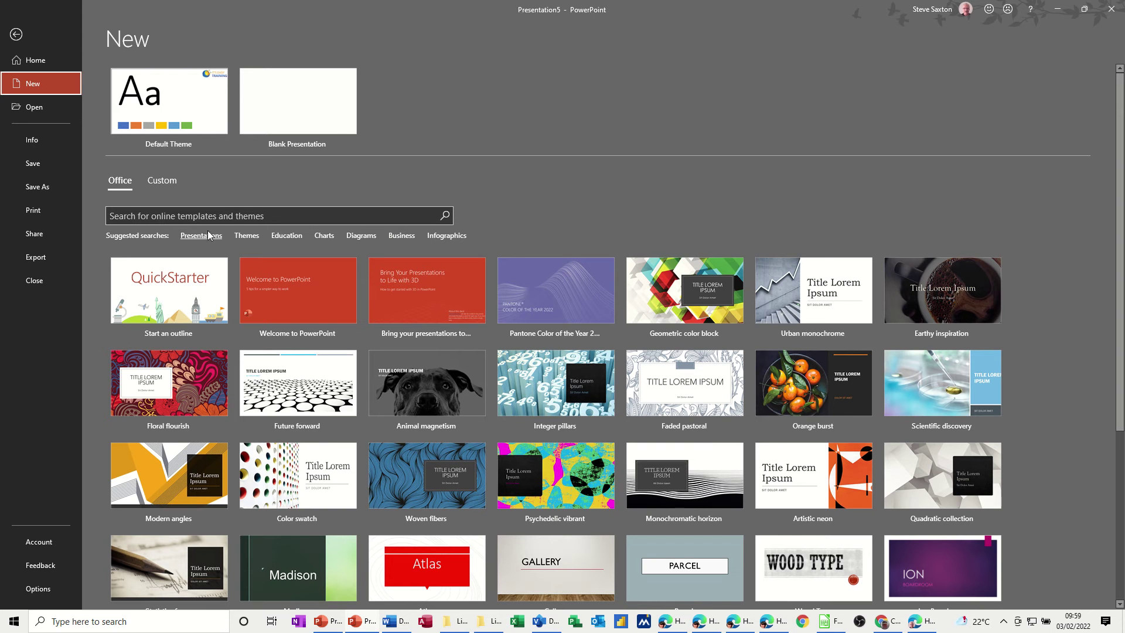
{"action": "left_click", "coordinate": [253, 238]}
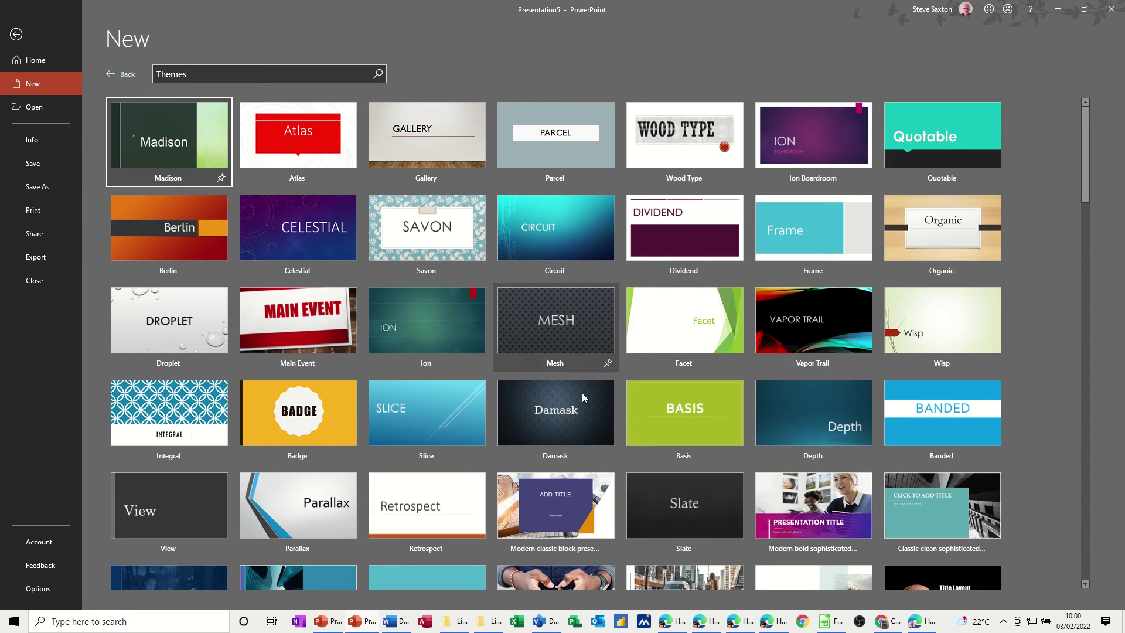
{"action": "left_click", "coordinate": [126, 75]}
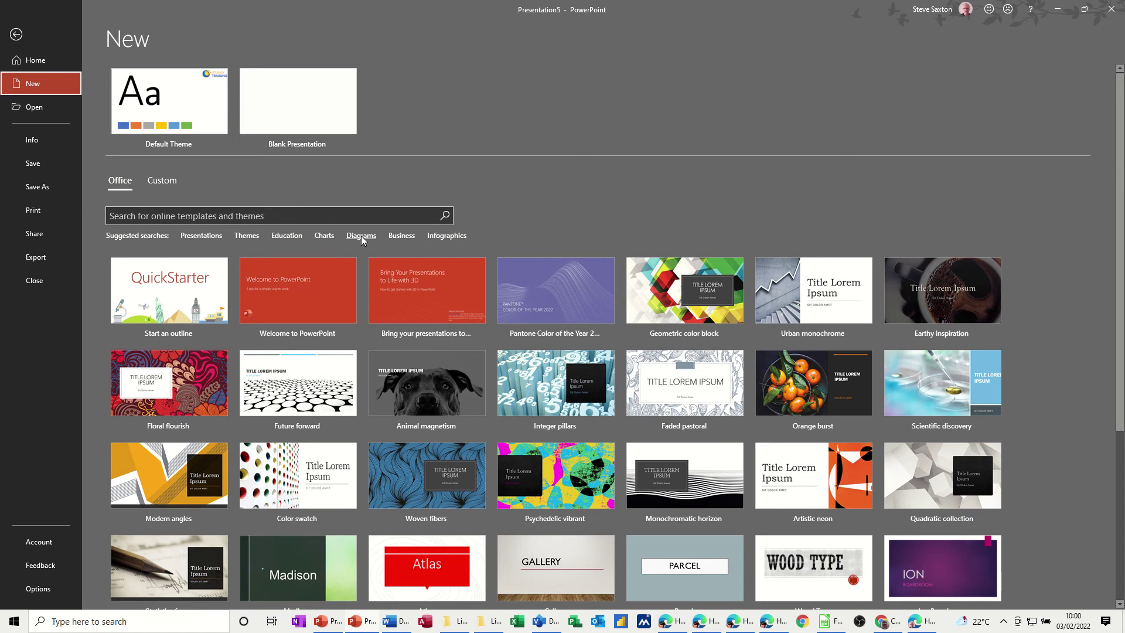
Step: Create a new presentation from the Universal presentation template in the Business category
{"action": "left_click", "coordinate": [402, 236]}
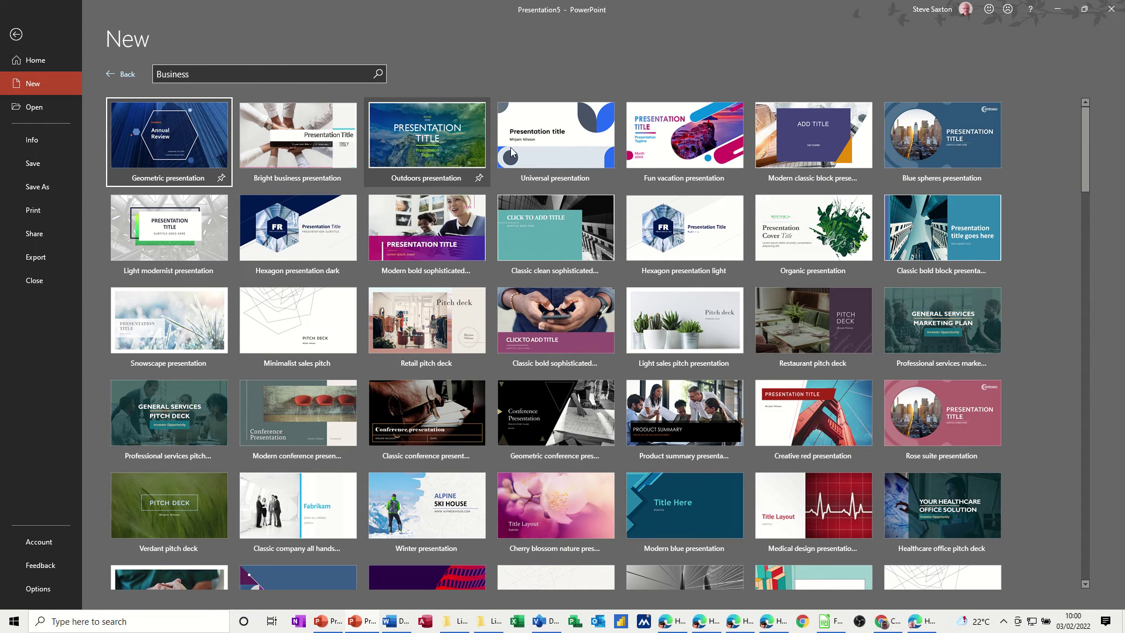
{"action": "left_click", "coordinate": [549, 143]}
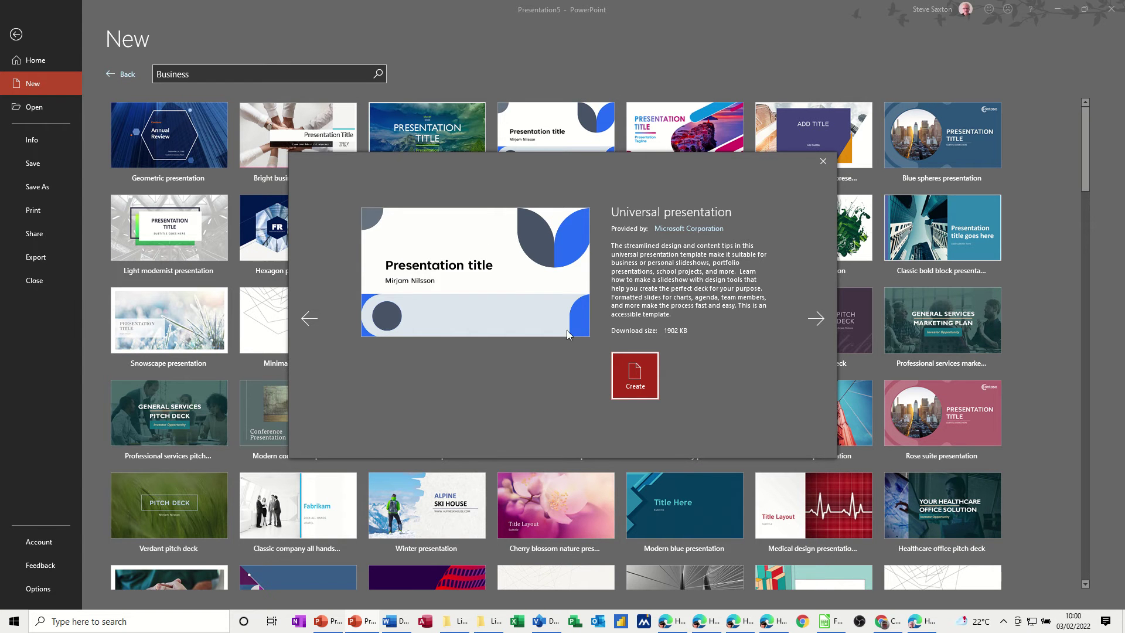
{"action": "left_click", "coordinate": [645, 383]}
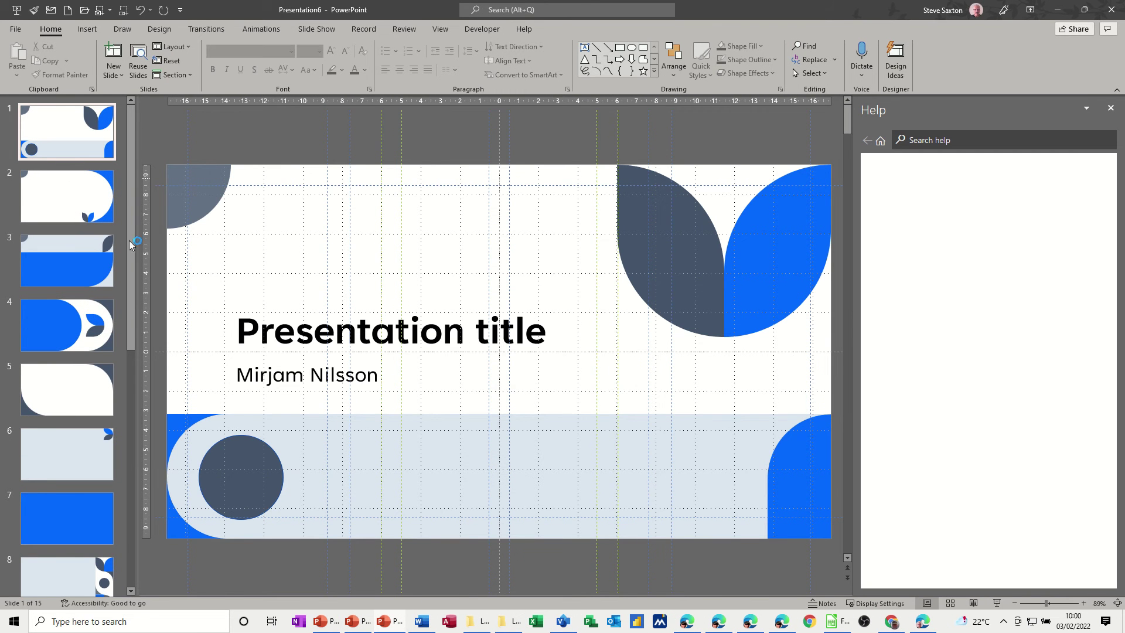
Step: Look through slides 2 to 7 of the new presentation, from the agenda to the quote slide
{"action": "left_click", "coordinate": [93, 218]}
{"action": "left_click", "coordinate": [78, 277]}
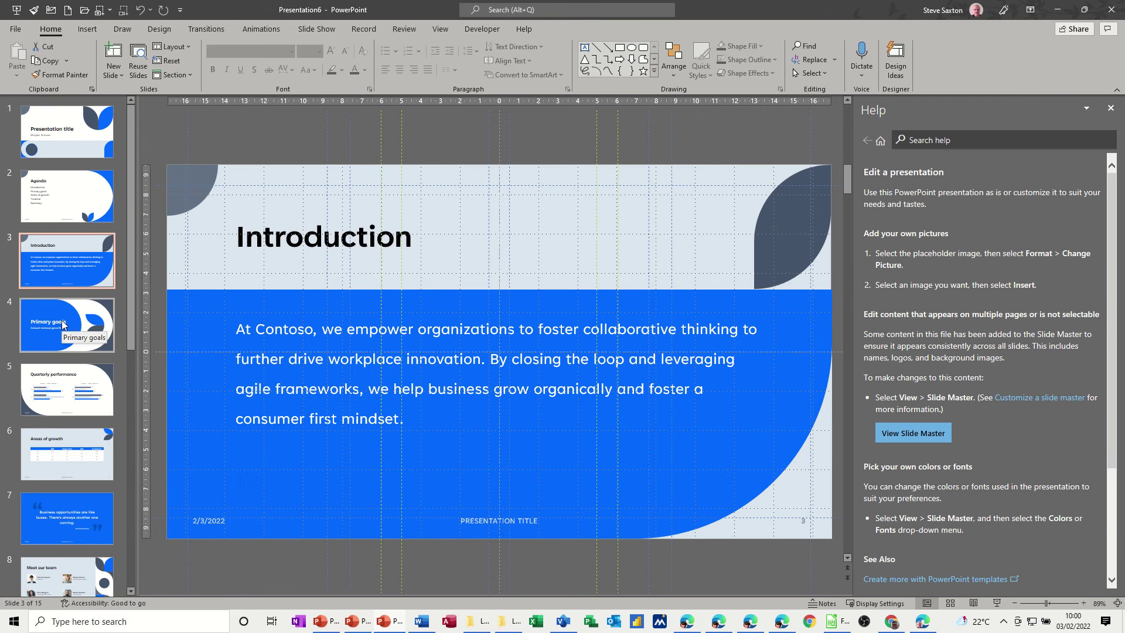
{"action": "left_click", "coordinate": [60, 331]}
{"action": "left_click", "coordinate": [55, 381]}
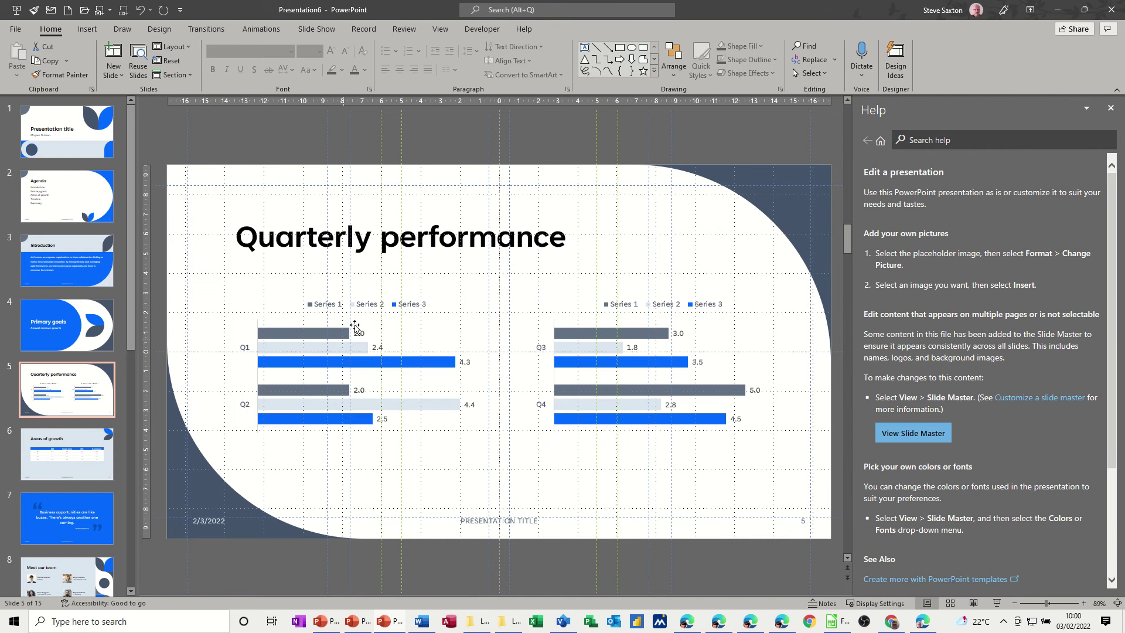
{"action": "left_click", "coordinate": [71, 457]}
{"action": "left_click", "coordinate": [51, 518]}
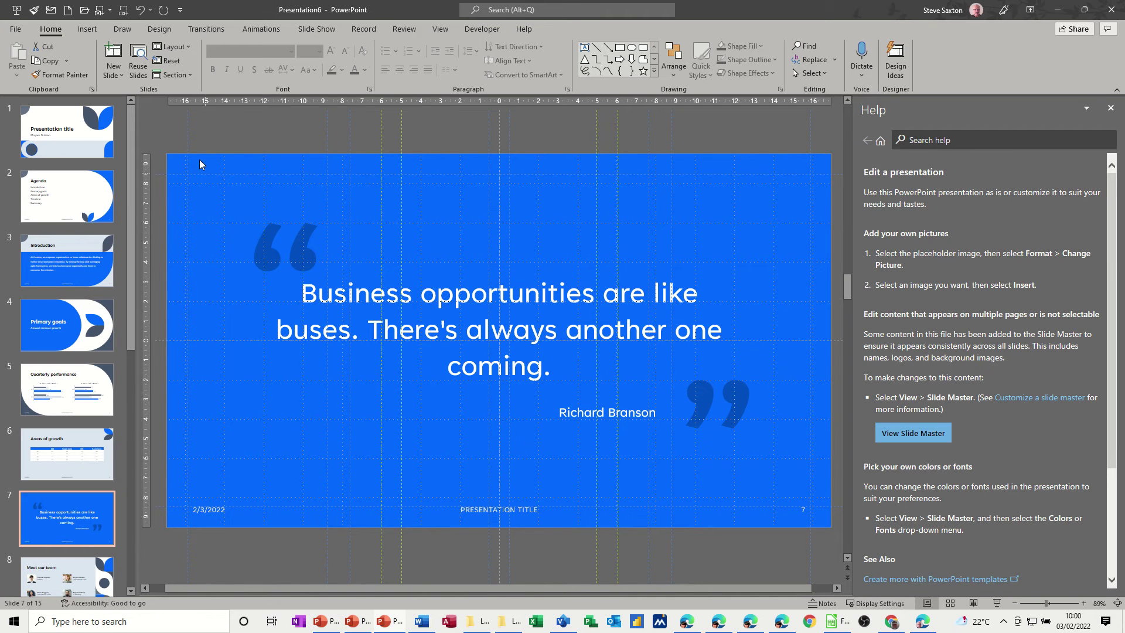
Step: Open the Slide Master view and show the top-level master slide
{"action": "left_click", "coordinate": [441, 30]}
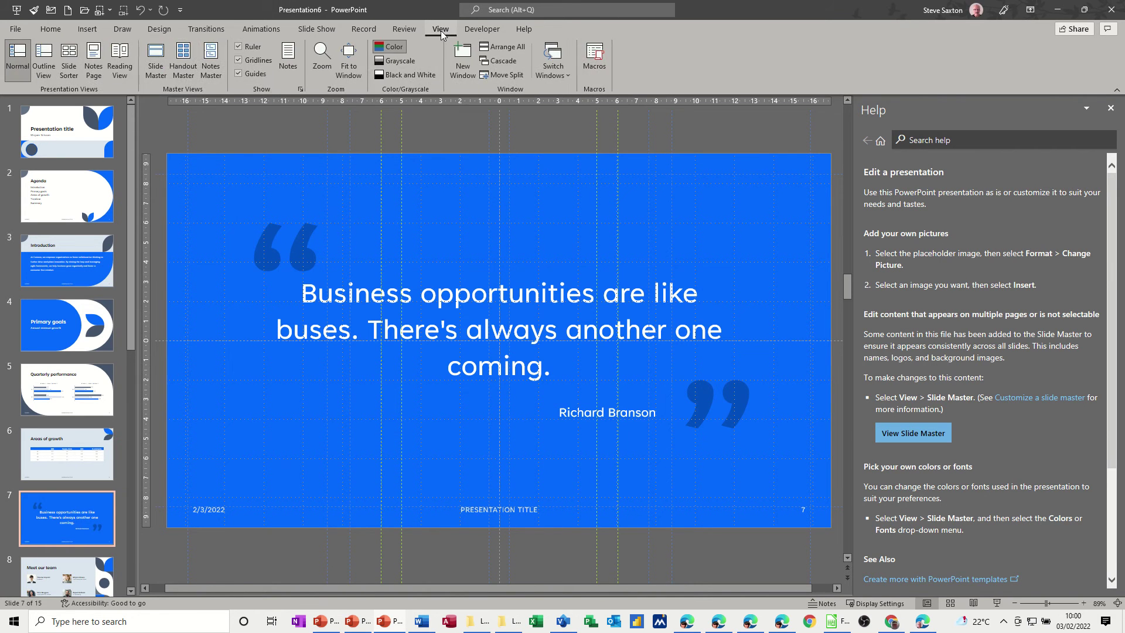
{"action": "left_click", "coordinate": [156, 62]}
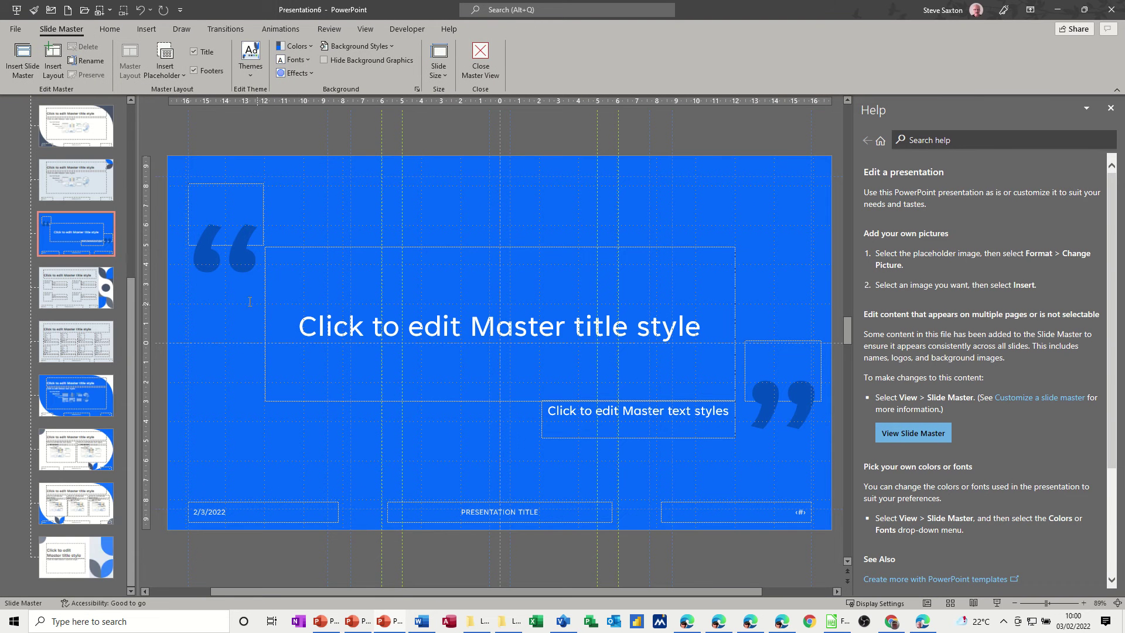
{"action": "left_click_drag", "start_coordinate": [133, 283], "coordinate": [153, 104]}
{"action": "left_click", "coordinate": [113, 144]}
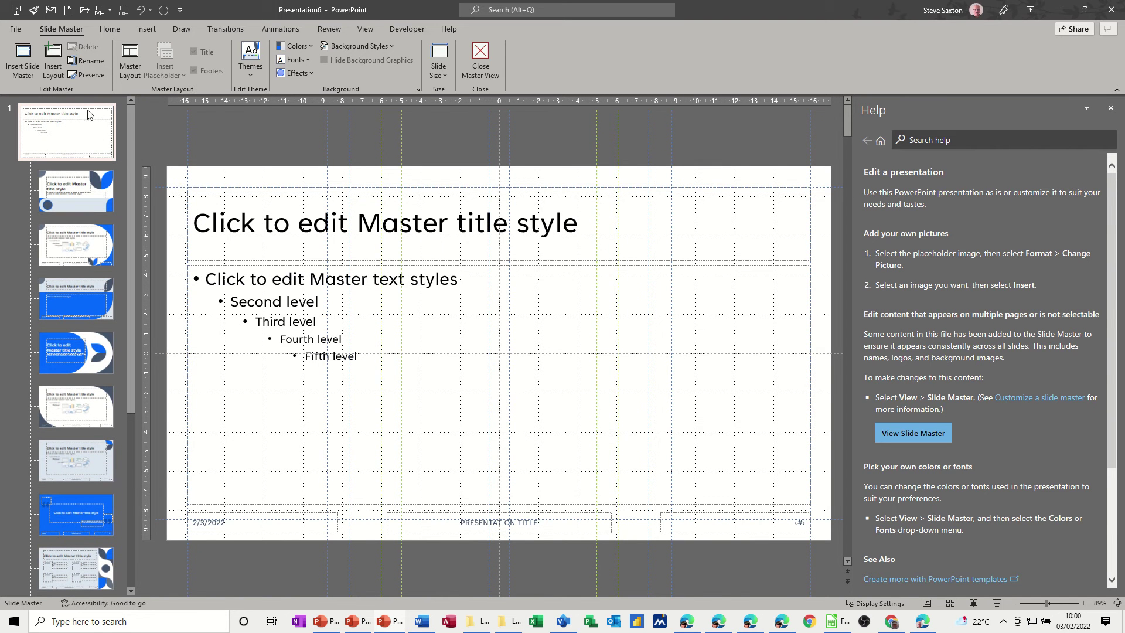
Step: Examine the layouts below the master one by one, from the title layout to the team picture layout
{"action": "left_click", "coordinate": [69, 191]}
{"action": "left_click", "coordinate": [70, 246]}
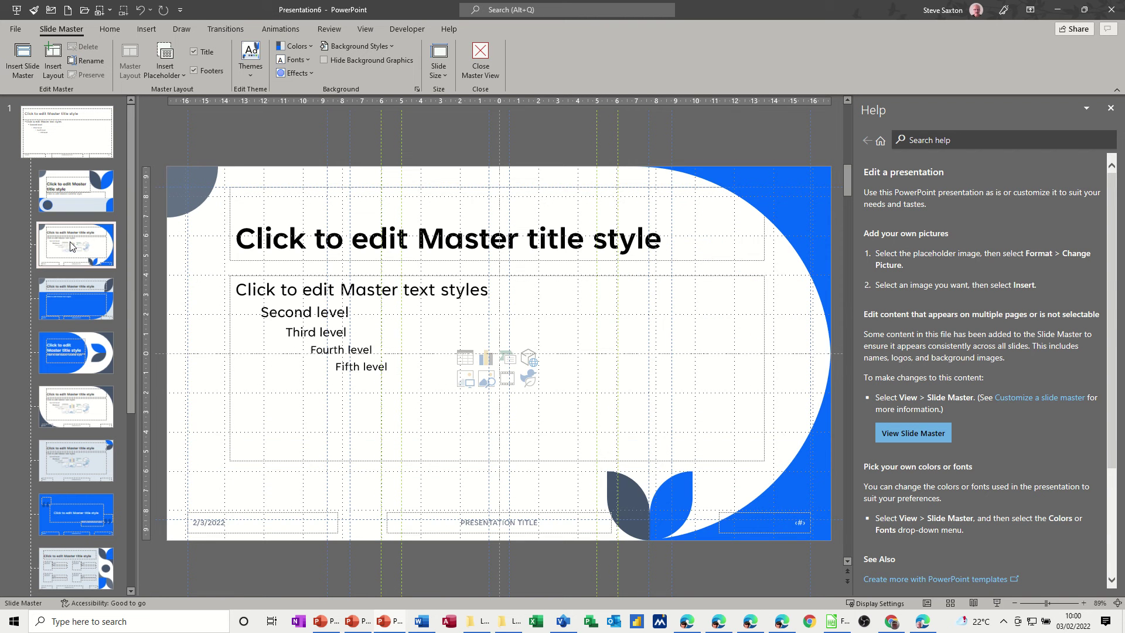
{"action": "left_click", "coordinate": [72, 293]}
{"action": "left_click", "coordinate": [82, 351]}
{"action": "left_click", "coordinate": [86, 390]}
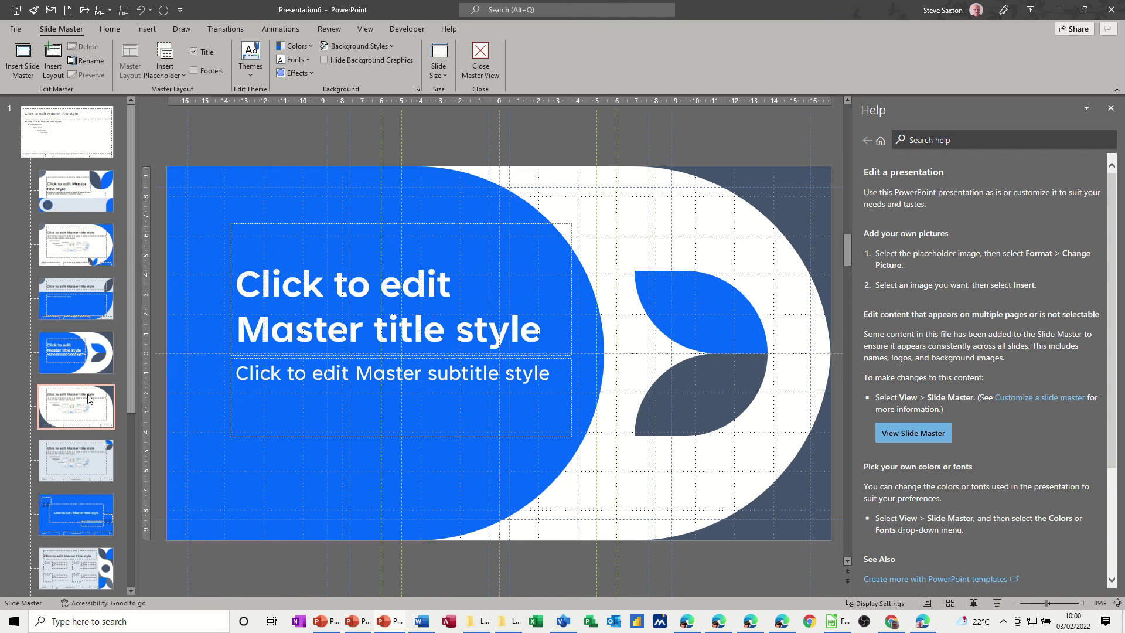
{"action": "left_click", "coordinate": [83, 454]}
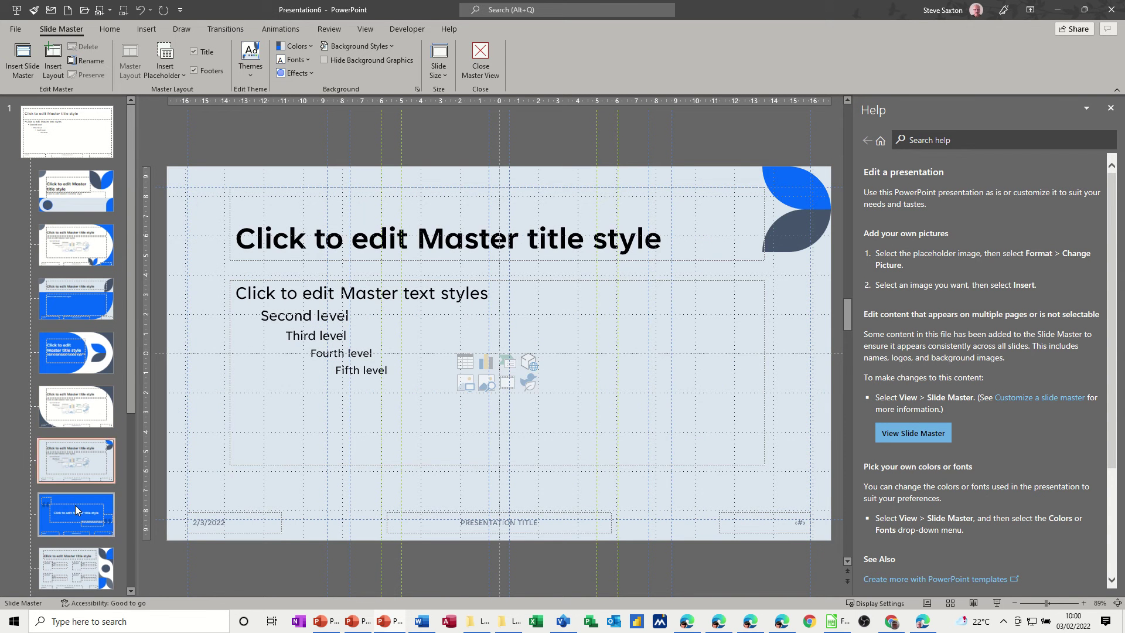
{"action": "left_click", "coordinate": [75, 505]}
{"action": "left_click", "coordinate": [77, 562]}
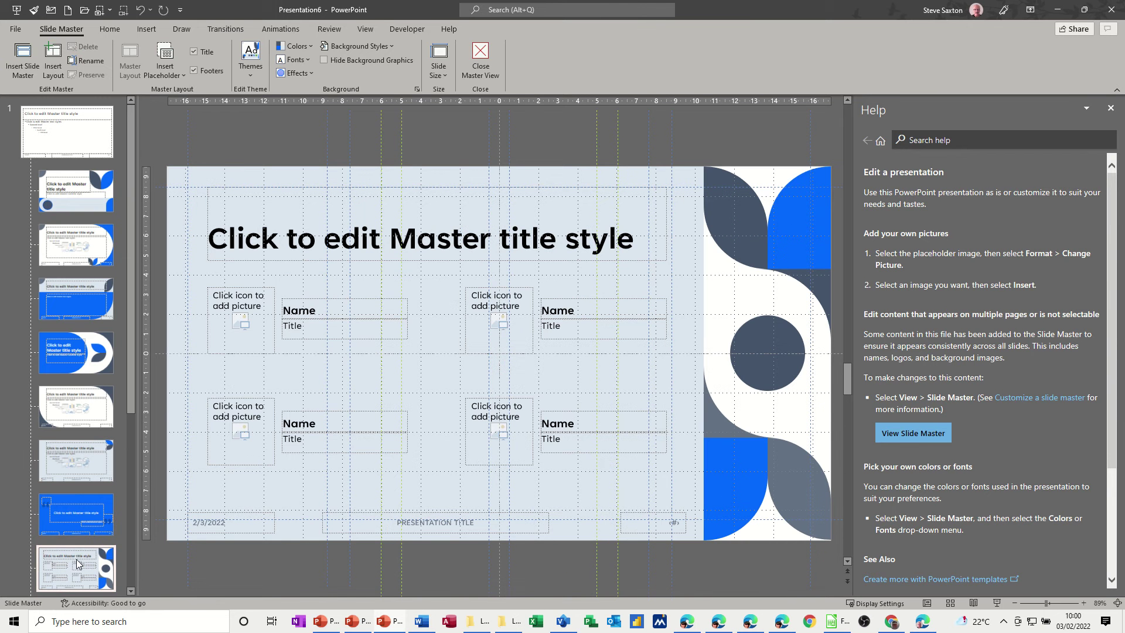
Step: Leave the Slide Master view and close the presentation based on the Universal template
{"action": "left_click", "coordinate": [478, 51]}
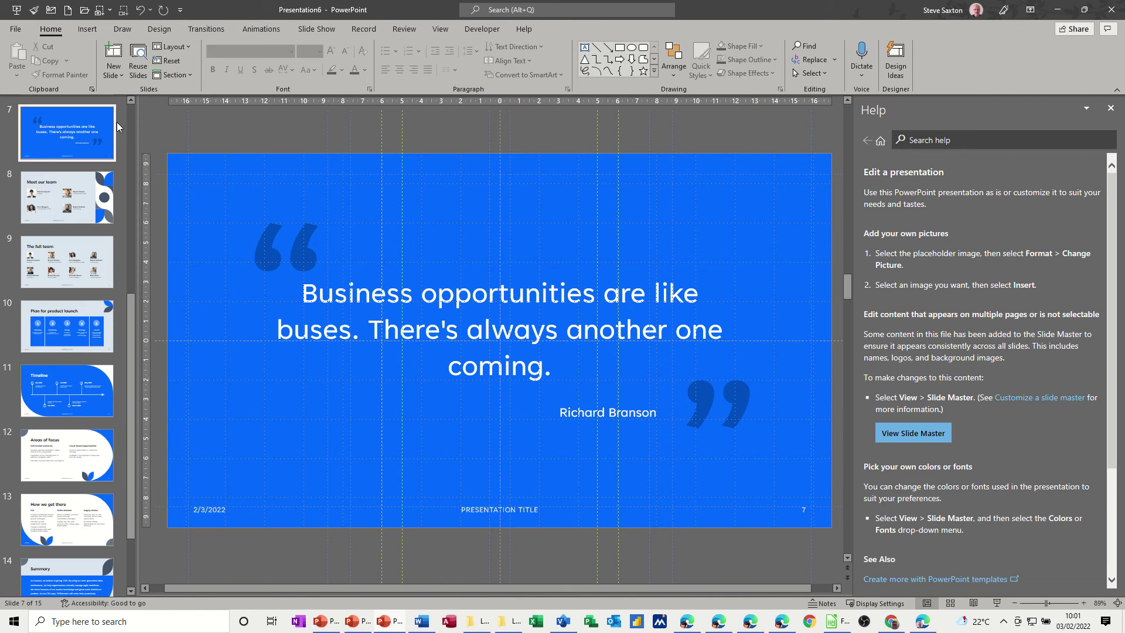
{"action": "key", "text": "ctrl+w"}
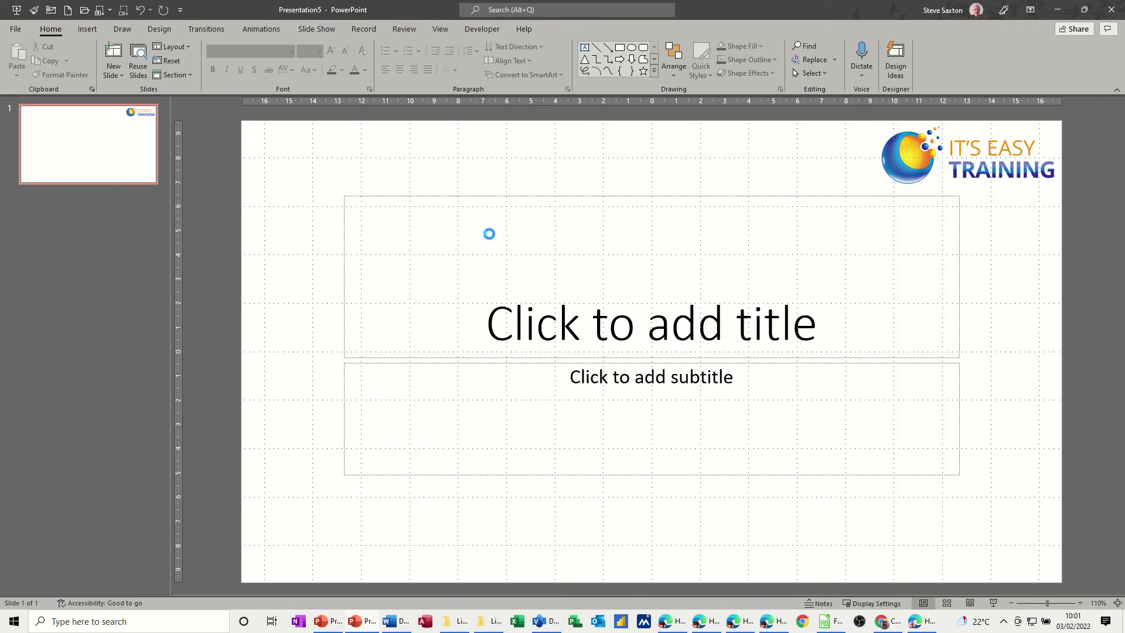
Step: Create a new presentation from the custom template Planning 1 in the Templates folder
{"action": "left_click", "coordinate": [20, 33]}
{"action": "left_click", "coordinate": [31, 84]}
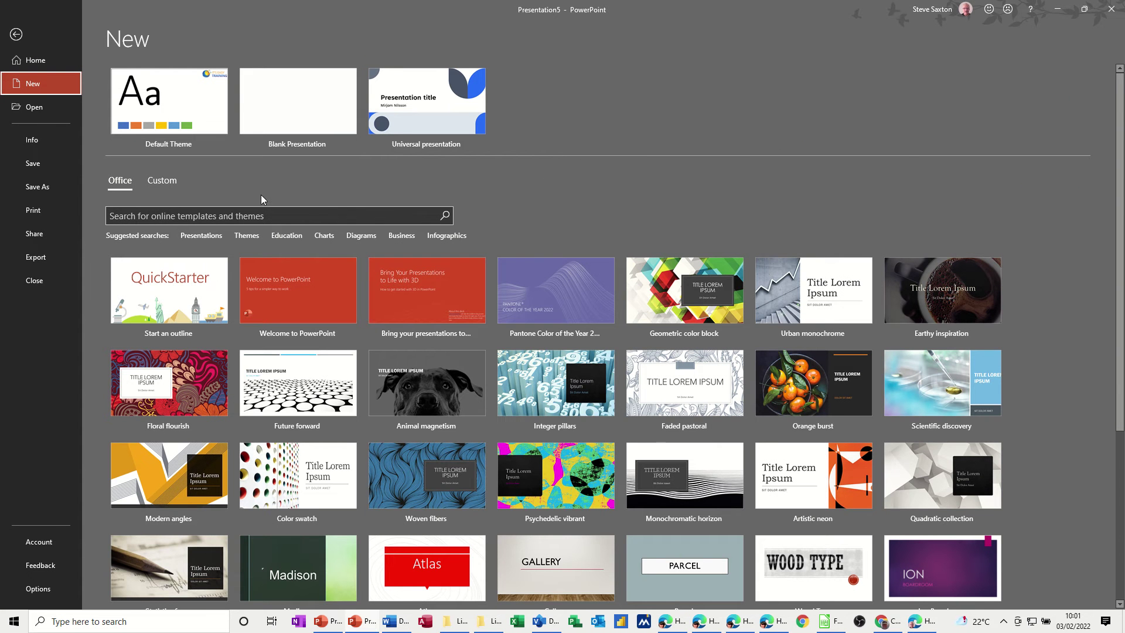
{"action": "left_click", "coordinate": [160, 181]}
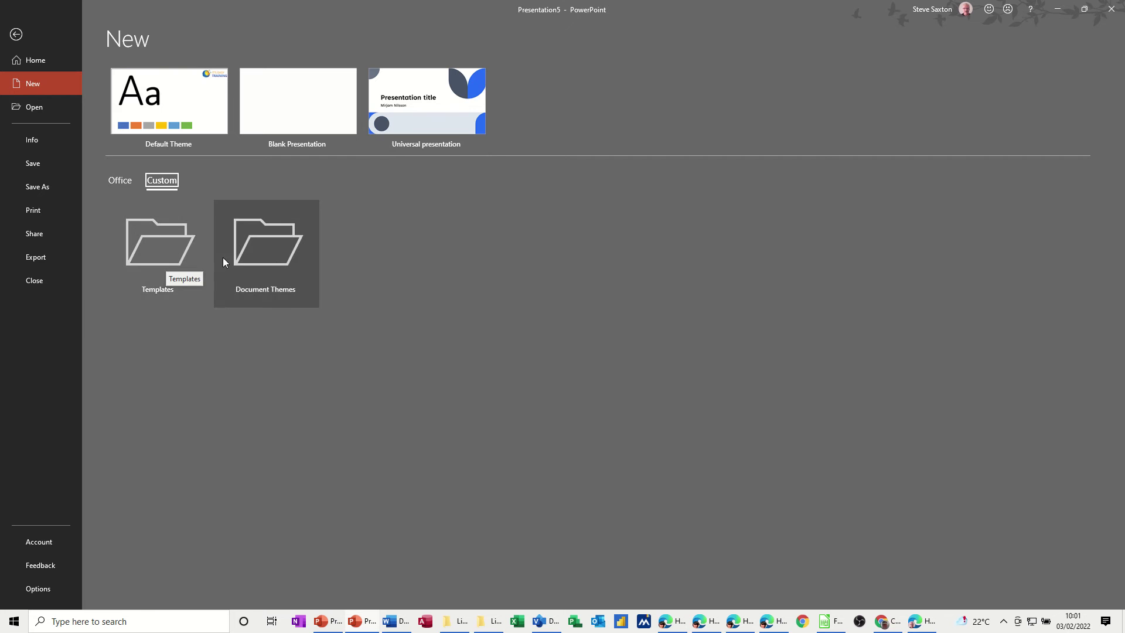
{"action": "left_click", "coordinate": [171, 255]}
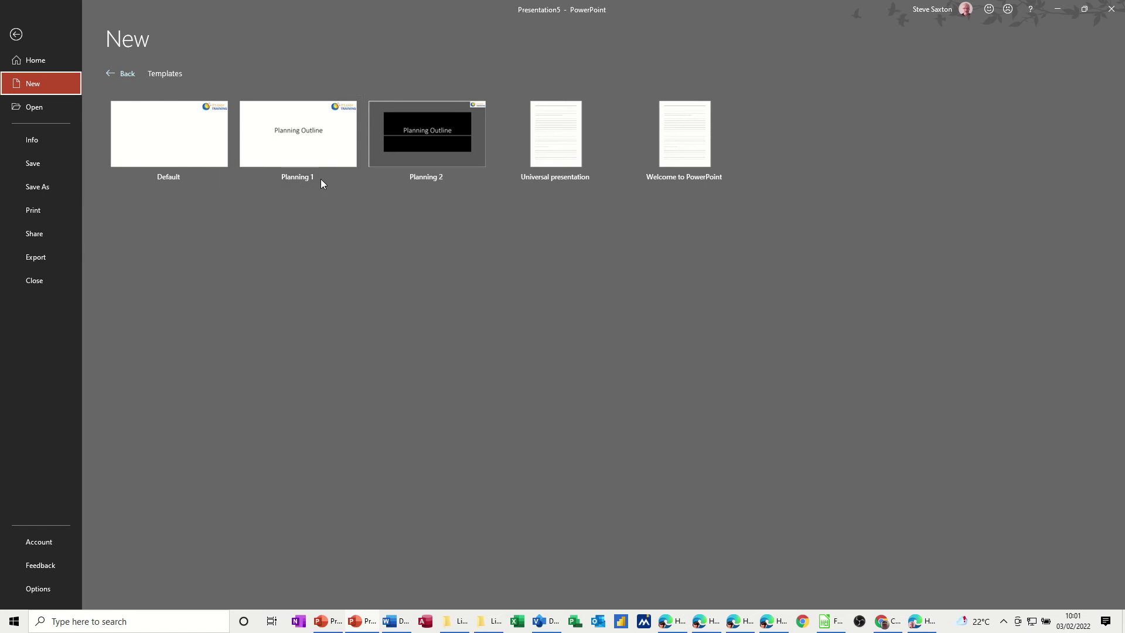
{"action": "left_click", "coordinate": [299, 140]}
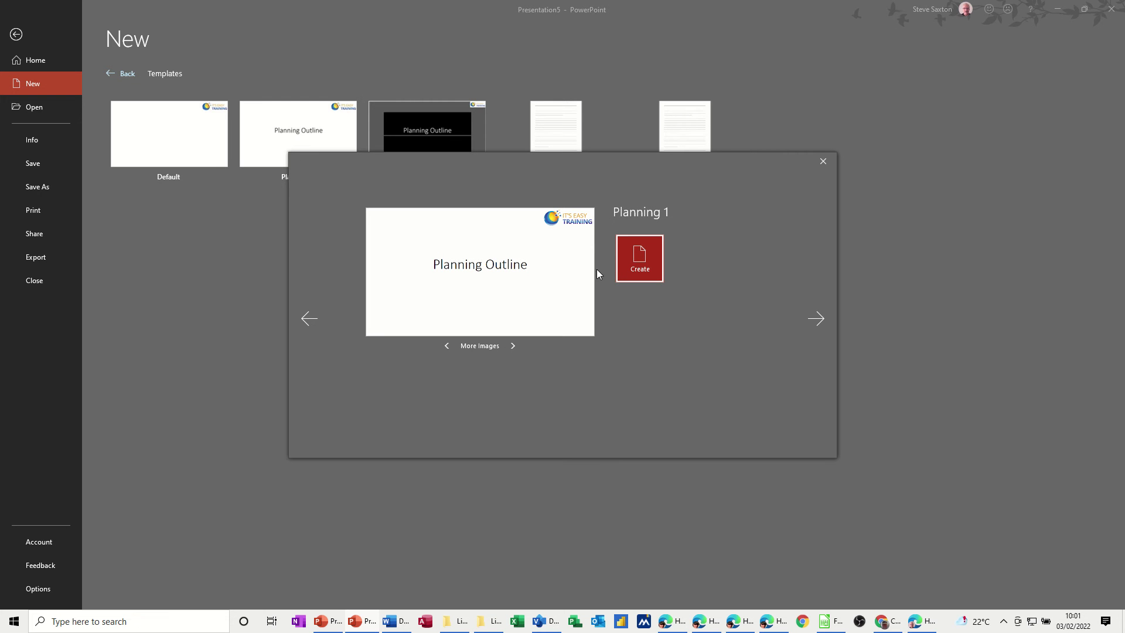
{"action": "left_click", "coordinate": [625, 268]}
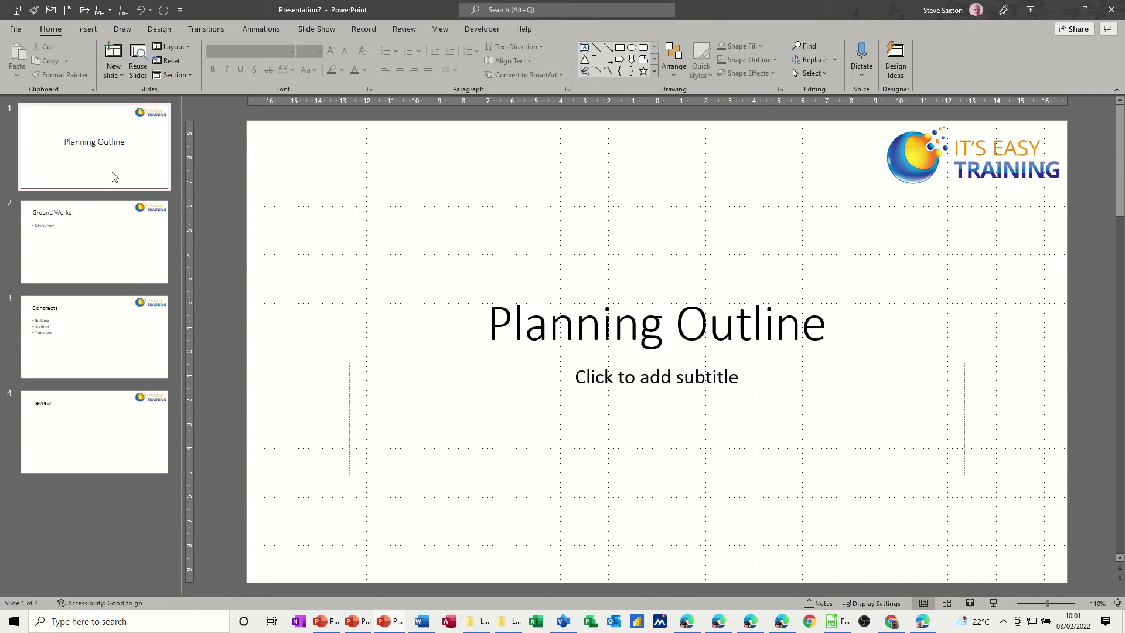
Step: Review the Planning Outline, Ground Works, Contracts and Review slides supplied by the template
{"action": "left_click", "coordinate": [107, 245]}
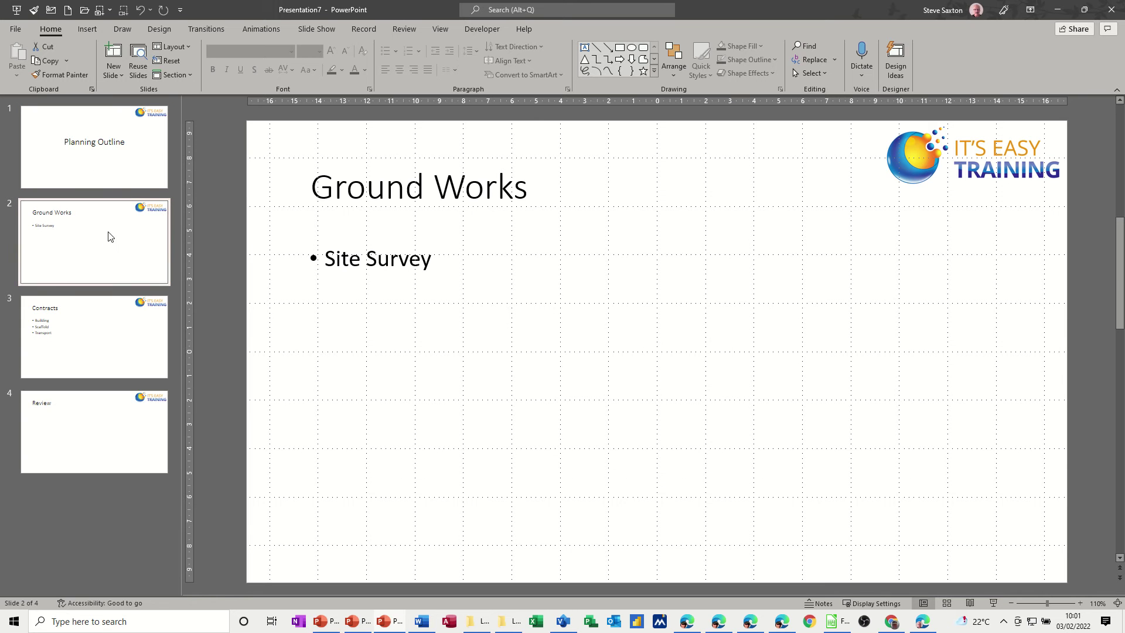
{"action": "left_click", "coordinate": [95, 335]}
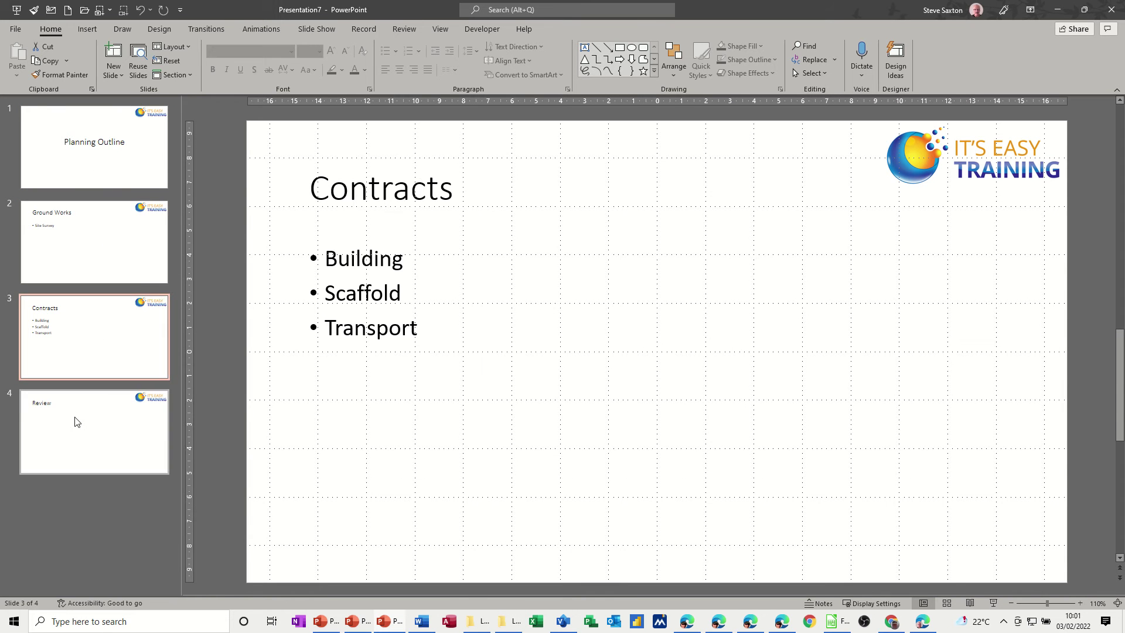
{"action": "left_click", "coordinate": [126, 424]}
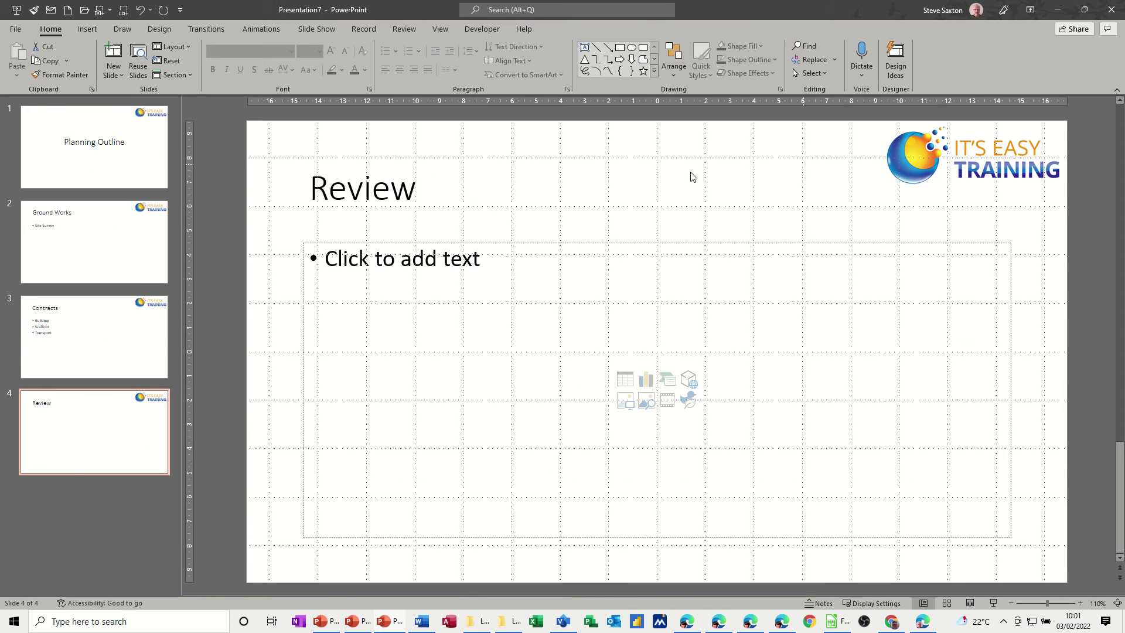
{"action": "left_click", "coordinate": [102, 167]}
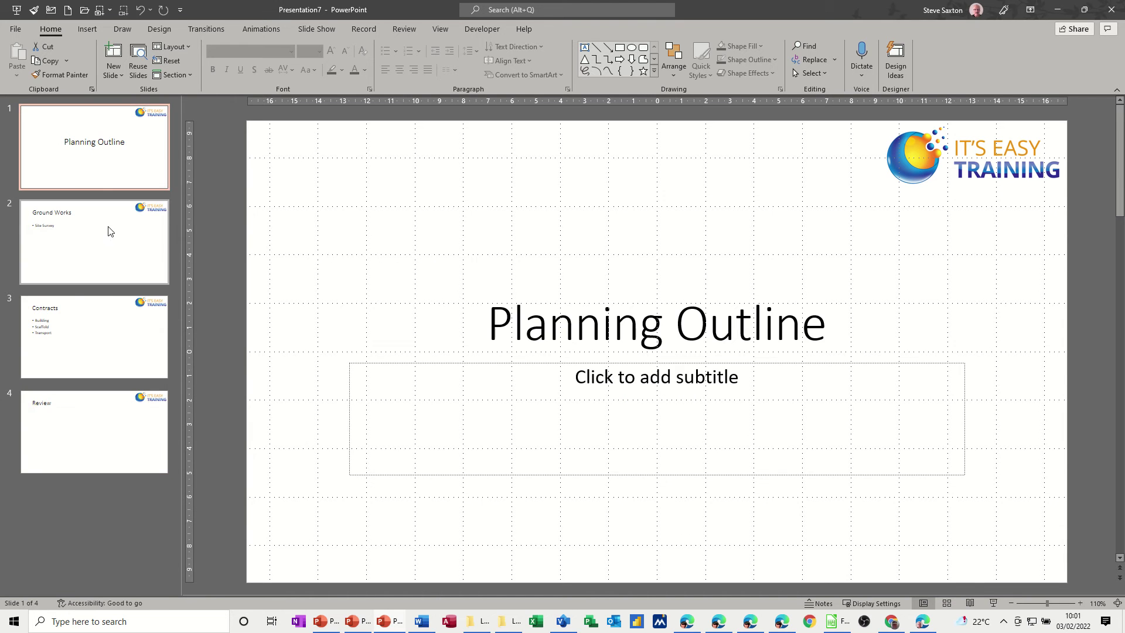
{"action": "left_click", "coordinate": [99, 246]}
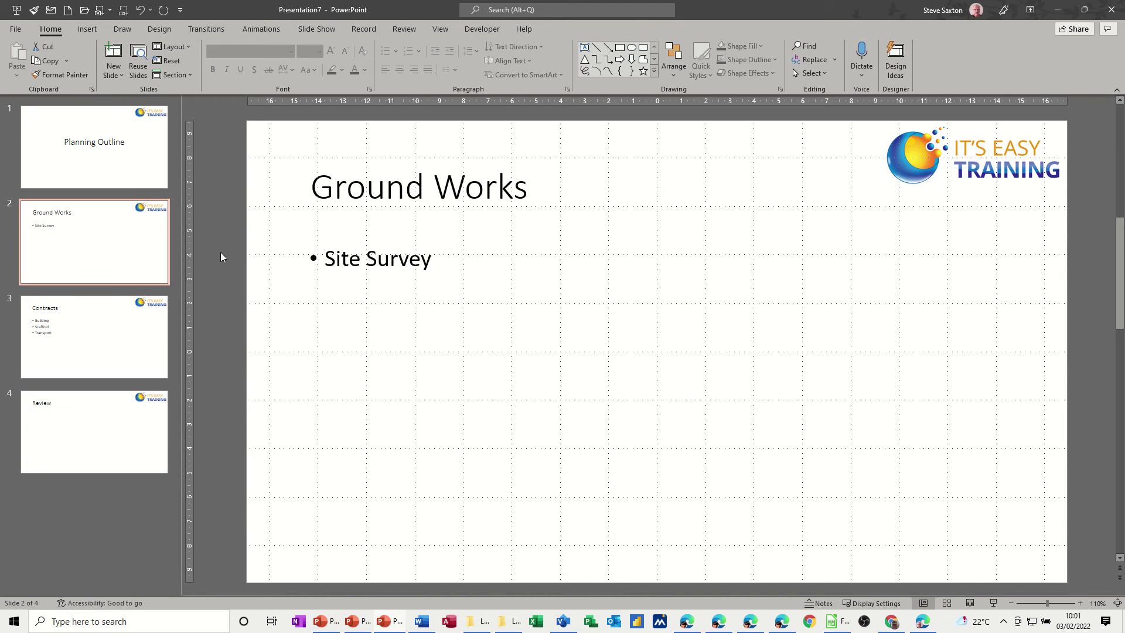
{"action": "left_click", "coordinate": [82, 360]}
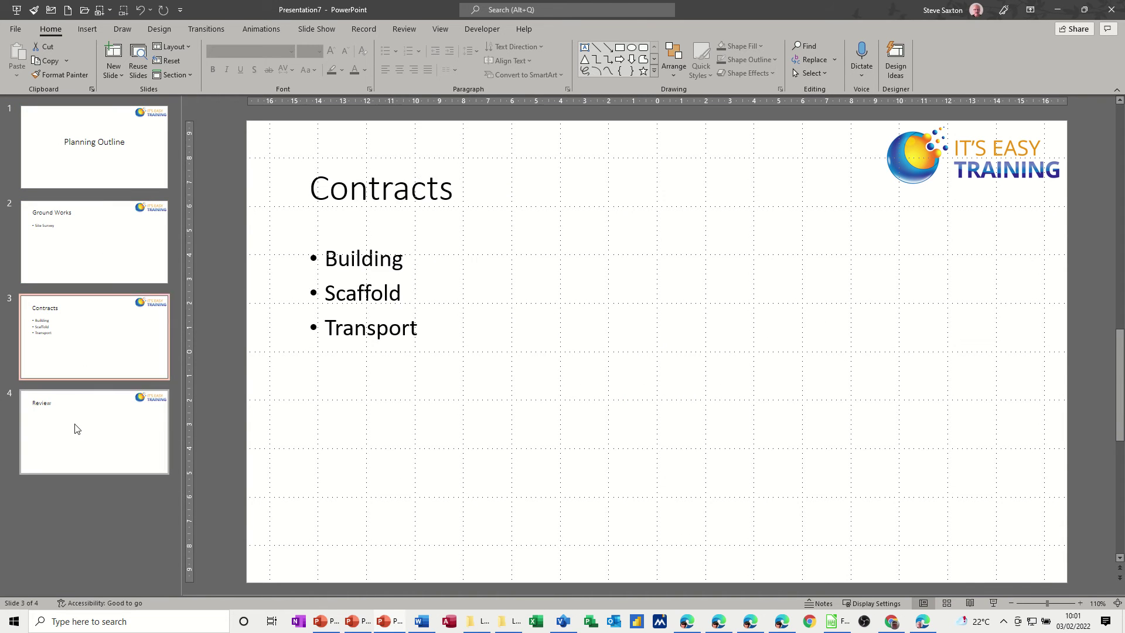
{"action": "left_click", "coordinate": [76, 427]}
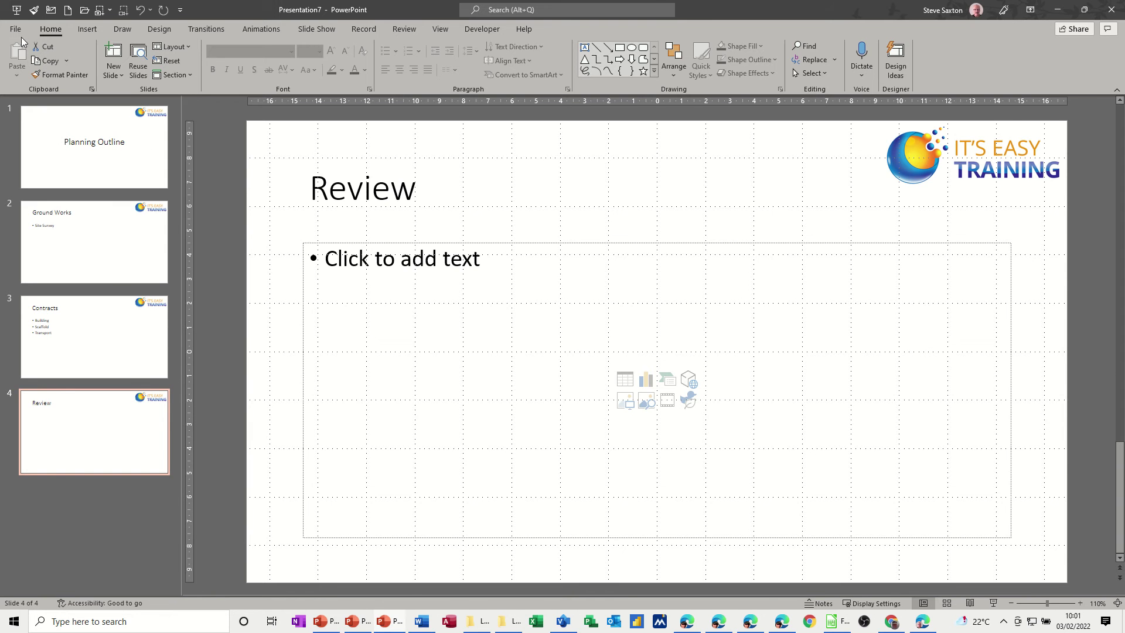
Step: Create a new presentation from the custom template Planning 2 in the Templates folder
{"action": "left_click", "coordinate": [16, 29]}
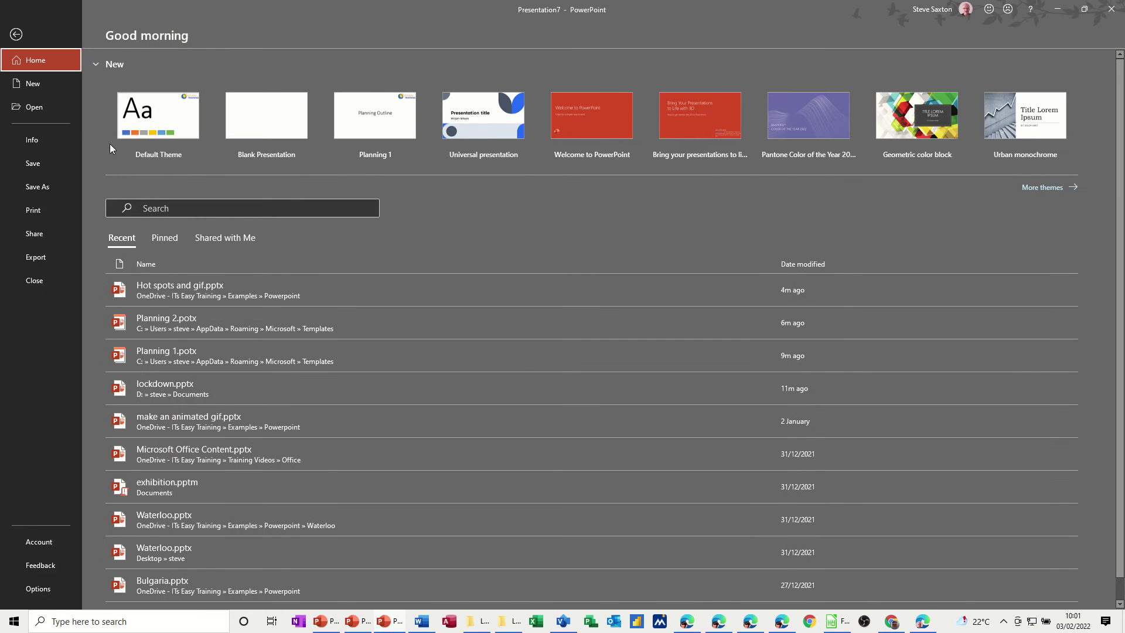
{"action": "left_click", "coordinate": [41, 89]}
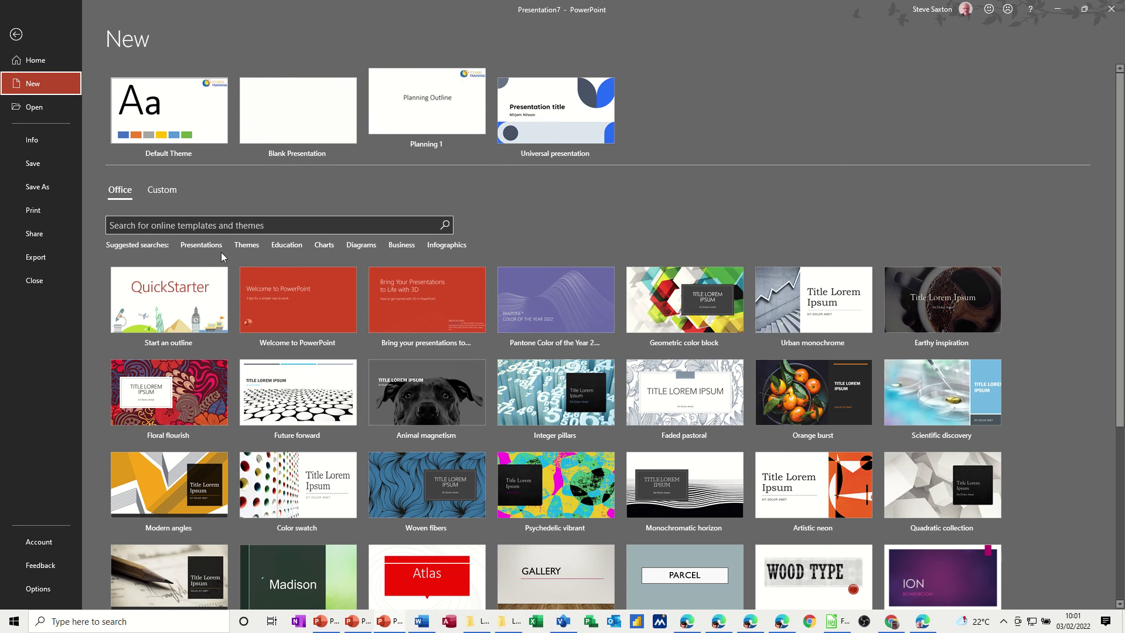
{"action": "left_click", "coordinate": [157, 193]}
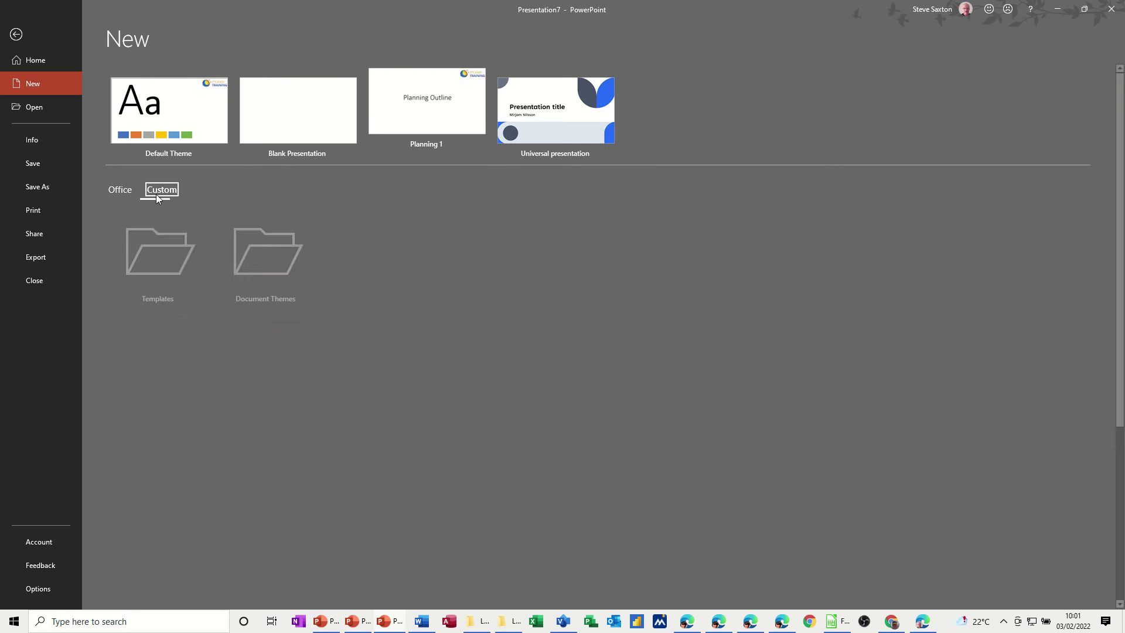
{"action": "left_click", "coordinate": [176, 258]}
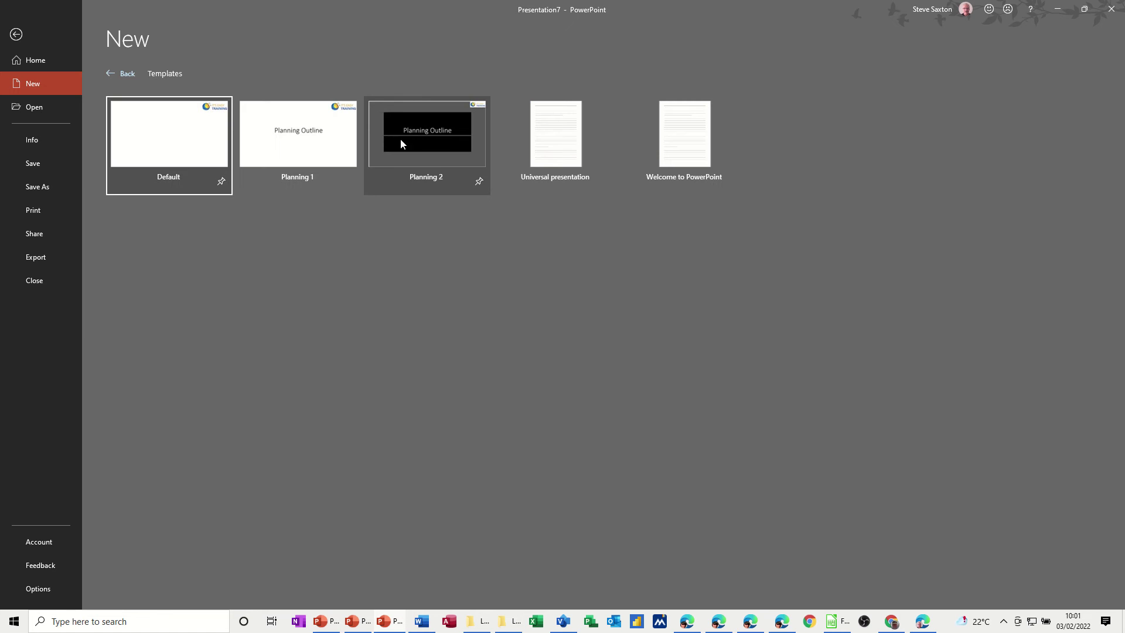
{"action": "left_click", "coordinate": [437, 140]}
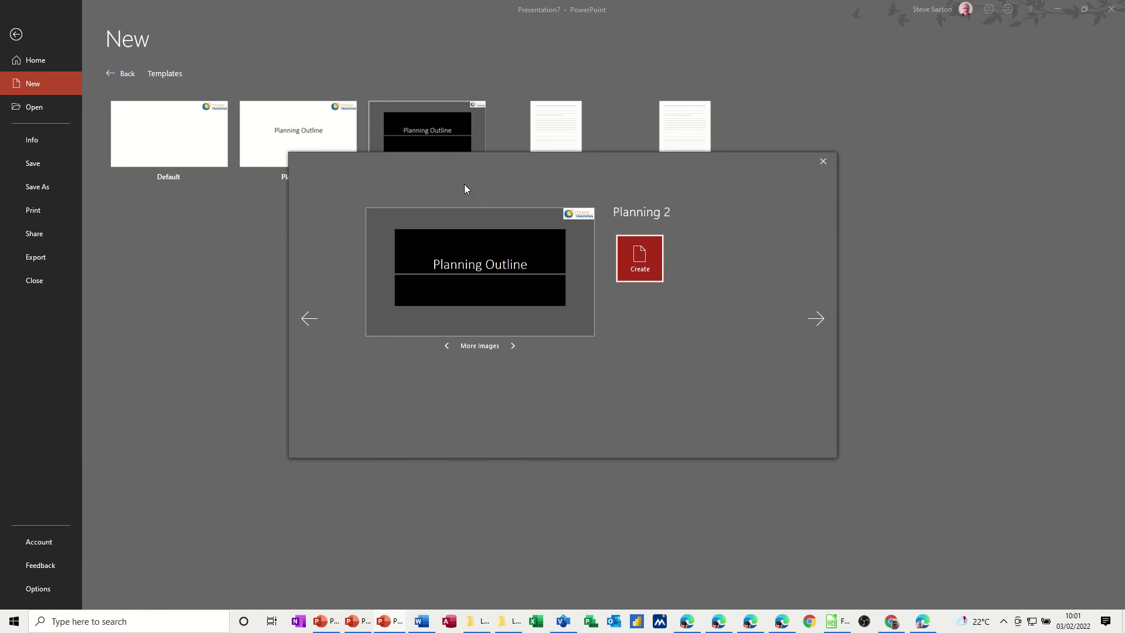
{"action": "left_click", "coordinate": [649, 266]}
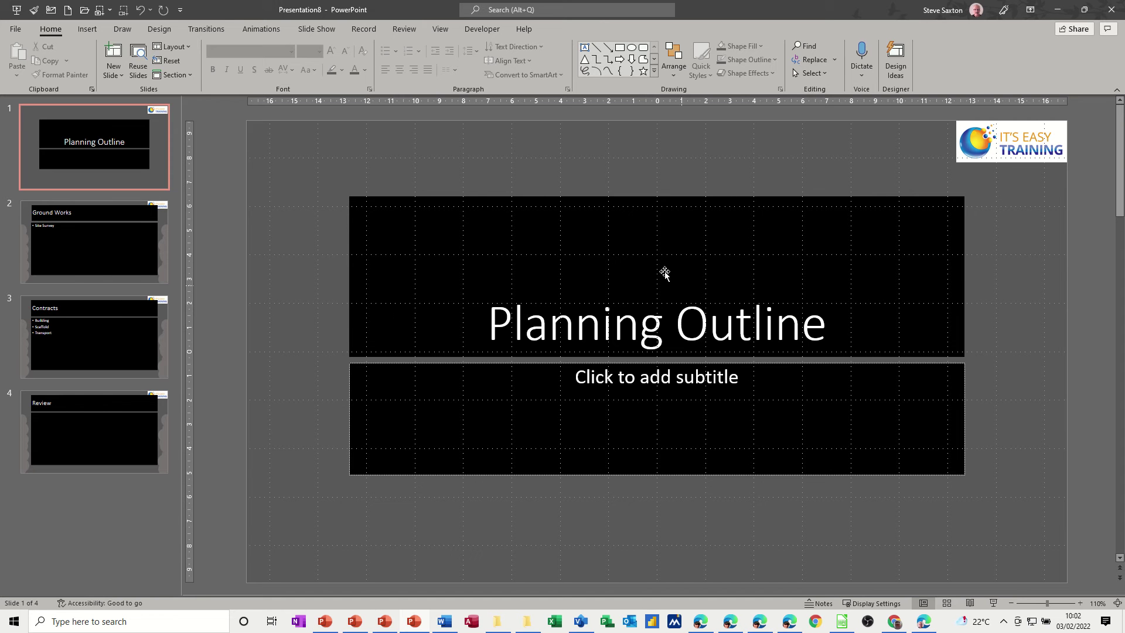
Step: Review the Planning 2 template's Ground Works, Contracts, Review and title slides, including their background and logo
{"action": "left_click", "coordinate": [106, 232]}
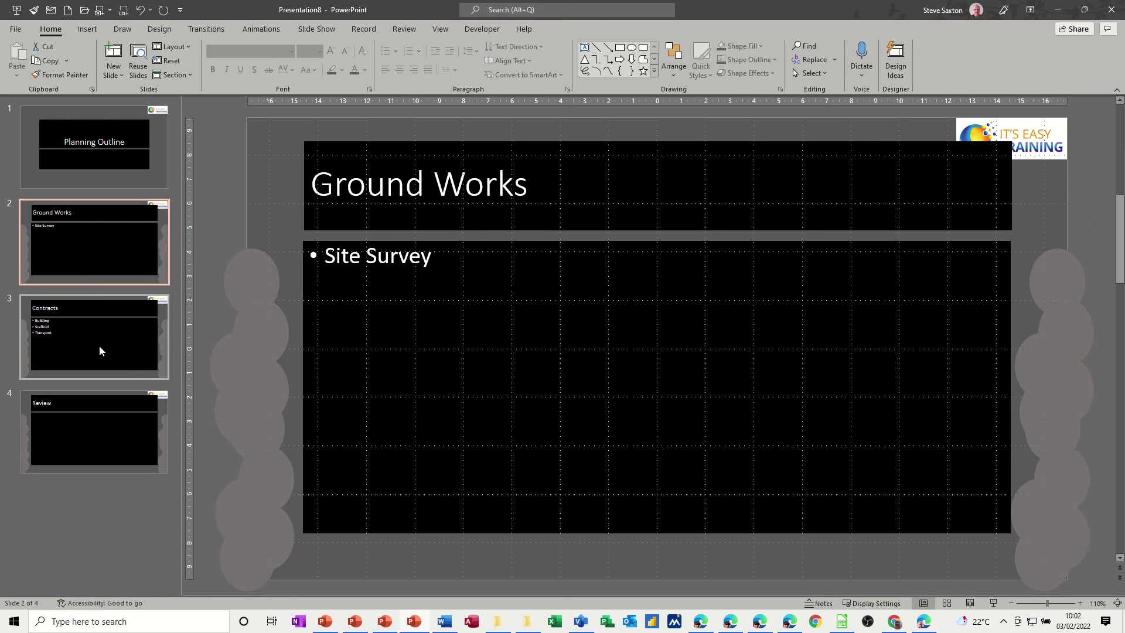
{"action": "left_click", "coordinate": [99, 350]}
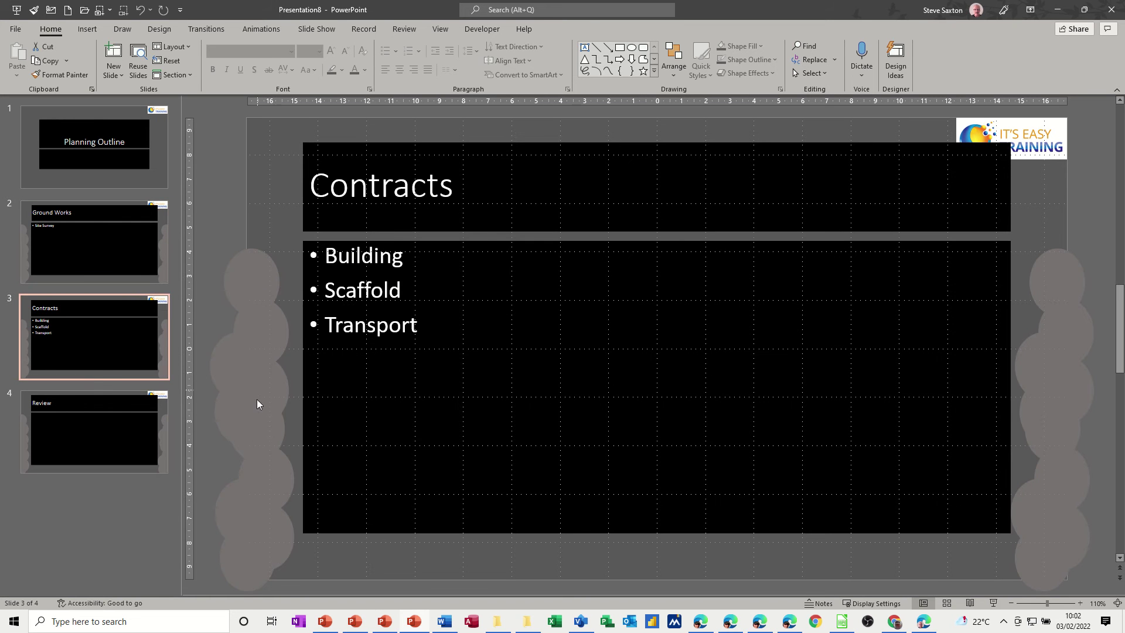
{"action": "left_click", "coordinate": [81, 421]}
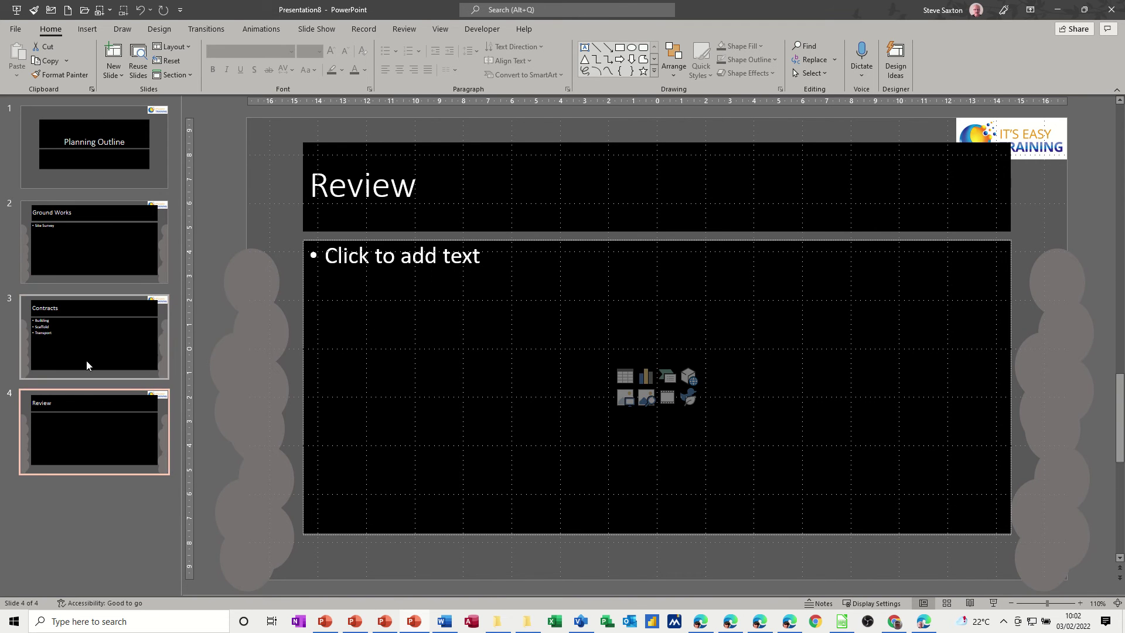
{"action": "left_click", "coordinate": [84, 267]}
{"action": "left_click", "coordinate": [93, 170]}
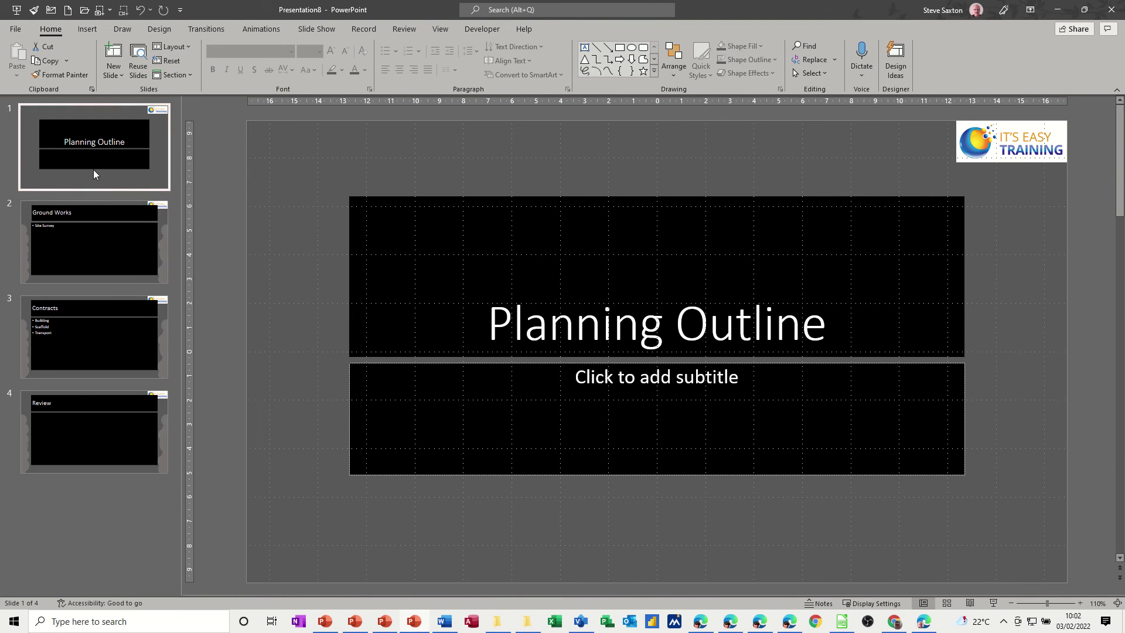
{"action": "left_click", "coordinate": [107, 421]}
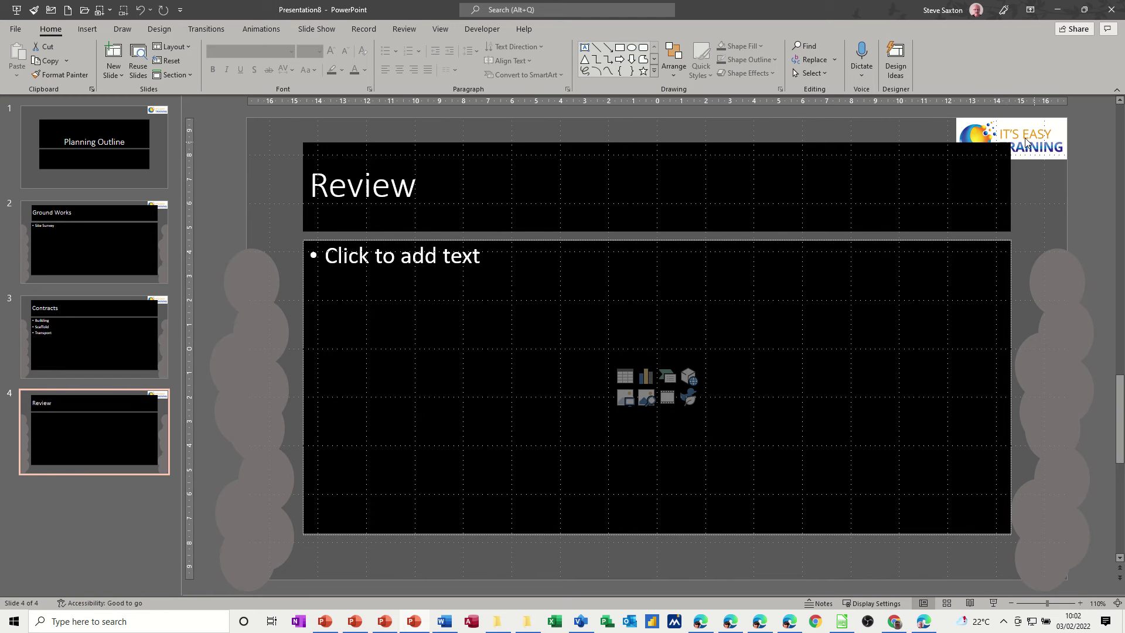
{"action": "left_click", "coordinate": [989, 138]}
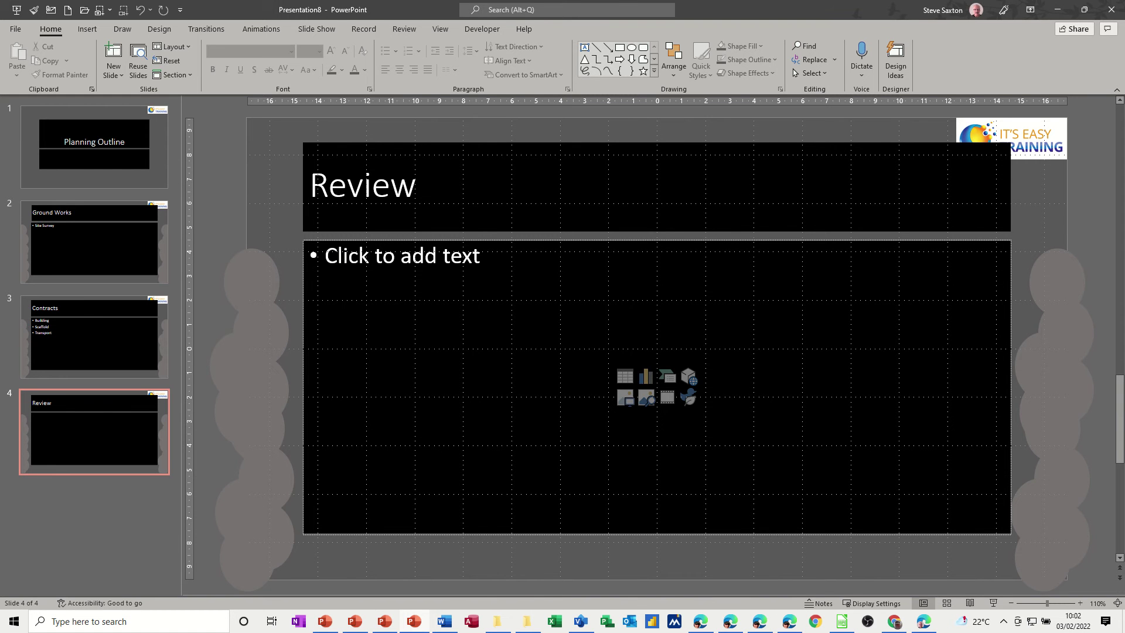
Step: Create a new default presentation and enter "Planning" as the title of its first slide
{"action": "key", "text": "ctrl+n"}
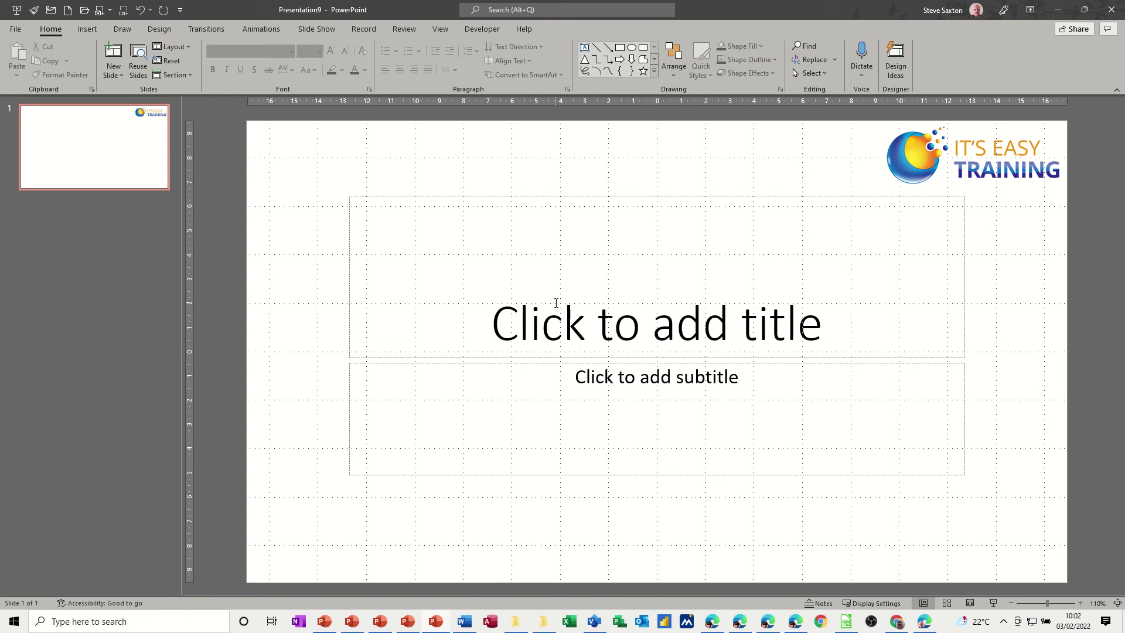
{"action": "left_click", "coordinate": [583, 320]}
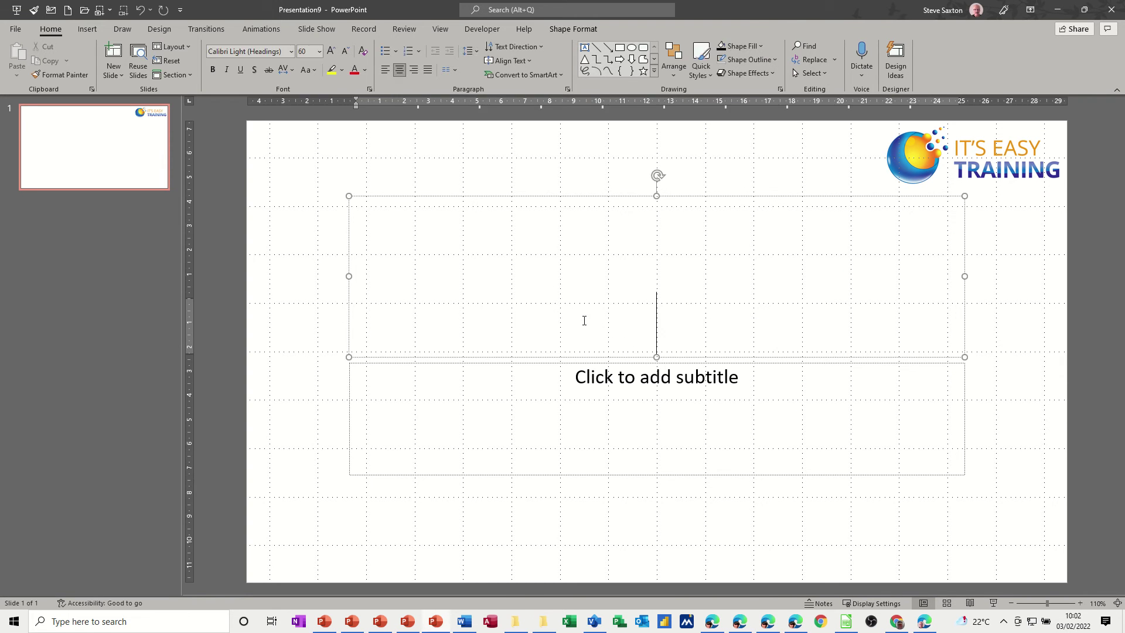
{"action": "type", "text": "Planning"}
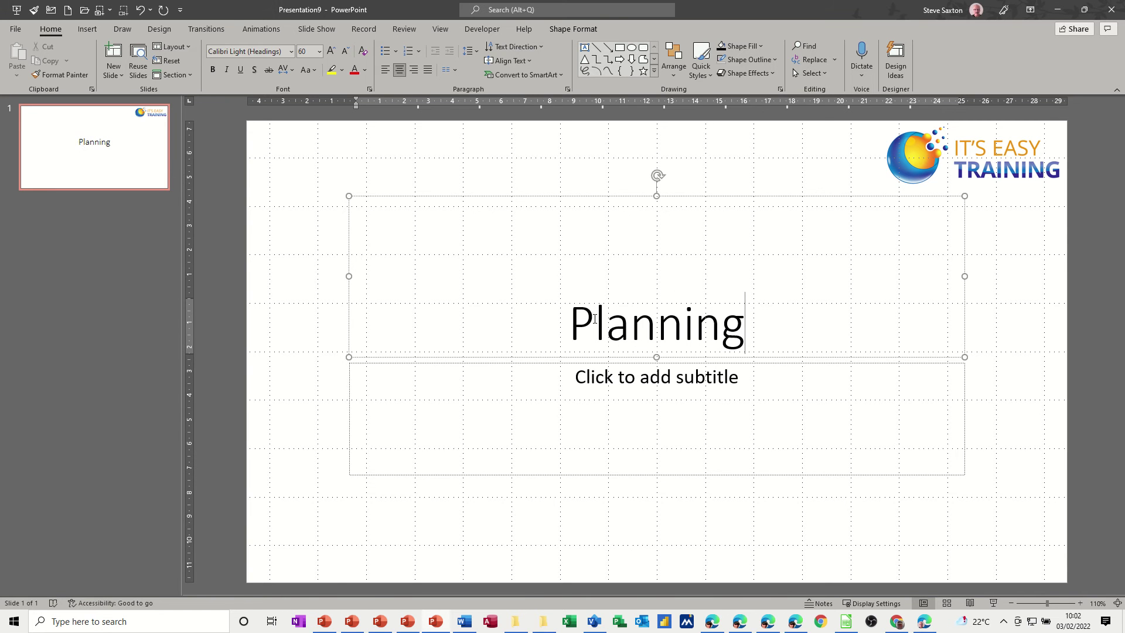
Step: Add a second slide after the Planning slide, titled "Ground Works" with the bullet "Site Survey"
{"action": "left_click", "coordinate": [82, 146]}
{"action": "key", "text": "Return"}
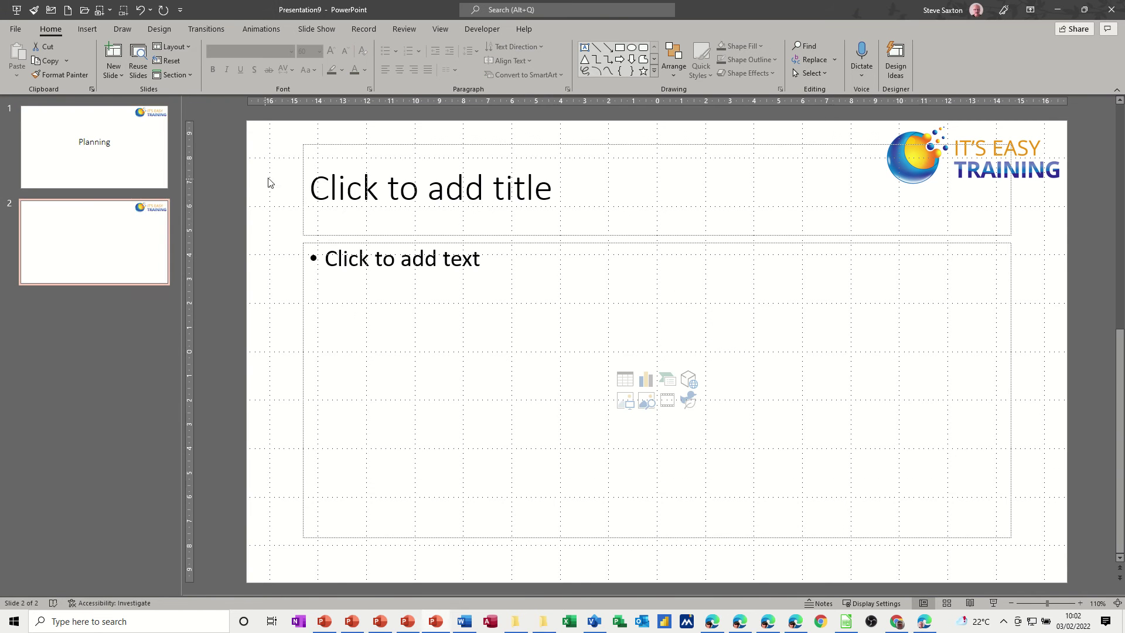
{"action": "left_click", "coordinate": [334, 196]}
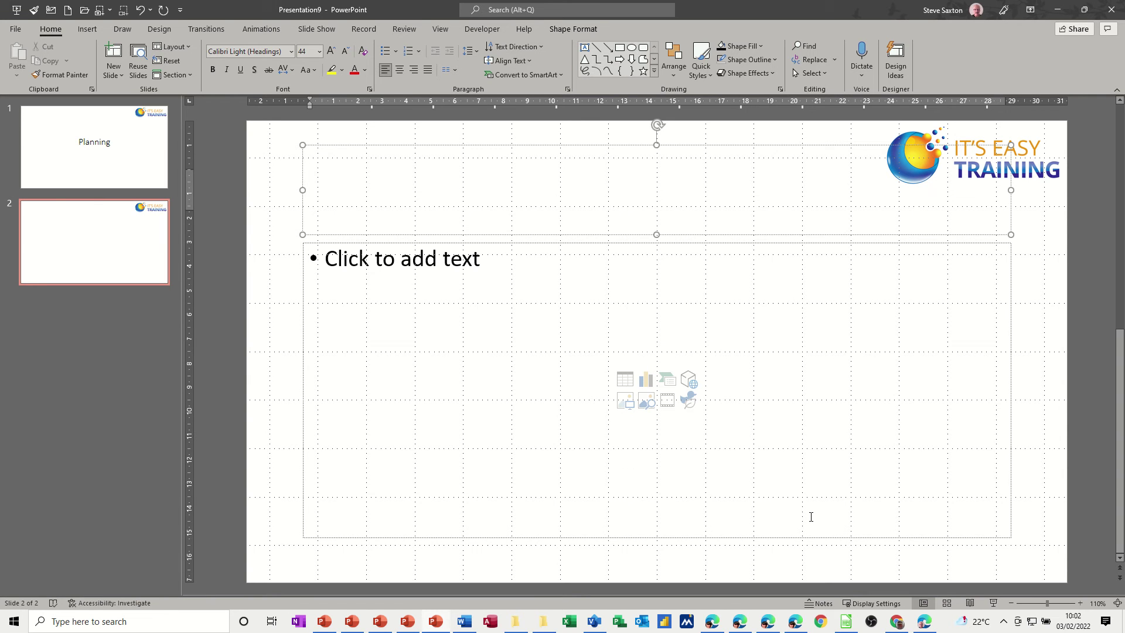
{"action": "type", "text": "Grou"}
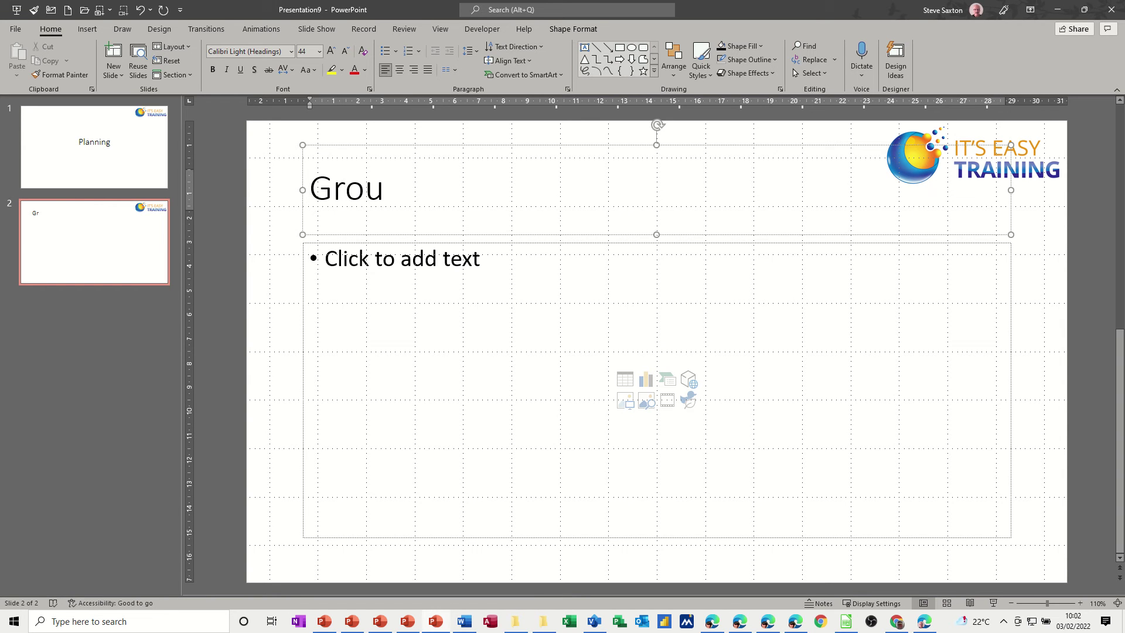
{"action": "type", "text": "nd Works"}
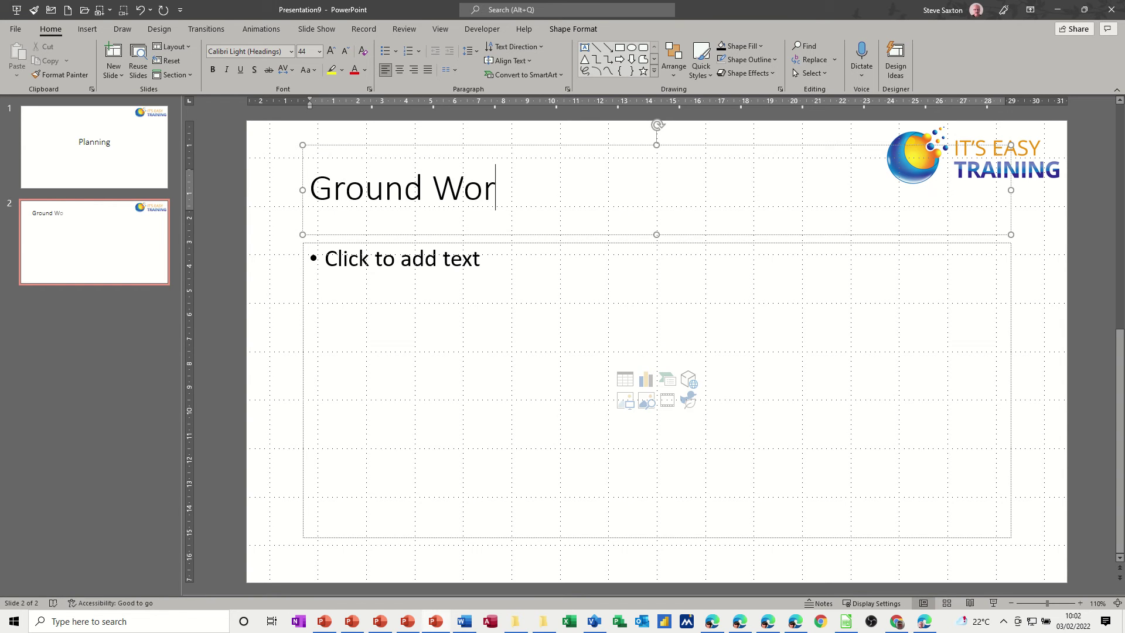
{"action": "left_click", "coordinate": [370, 261]}
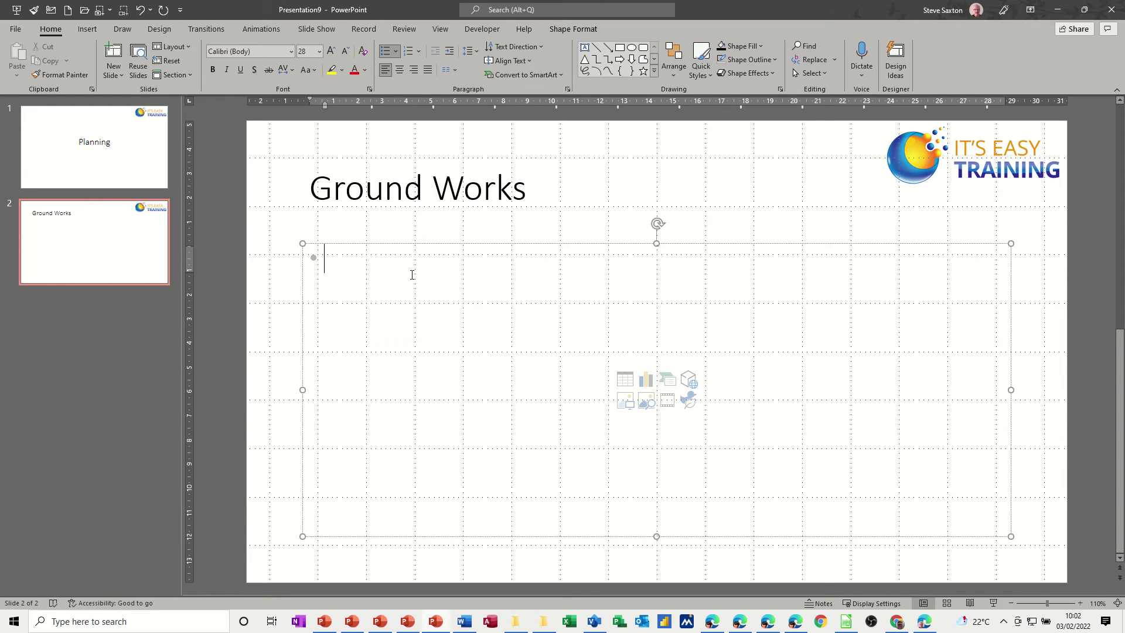
{"action": "type", "text": "Site "}
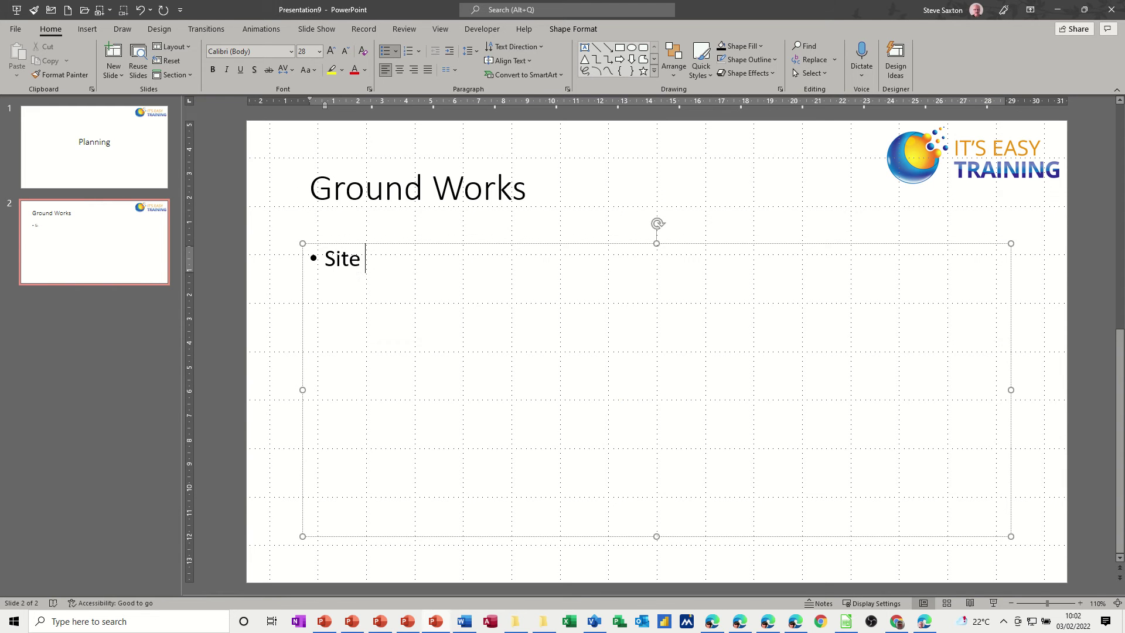
{"action": "type", "text": "Survey"}
Step: Add a third slide titled "Mapping" with the bullet "Map site"
{"action": "key", "text": "ctrl+m"}
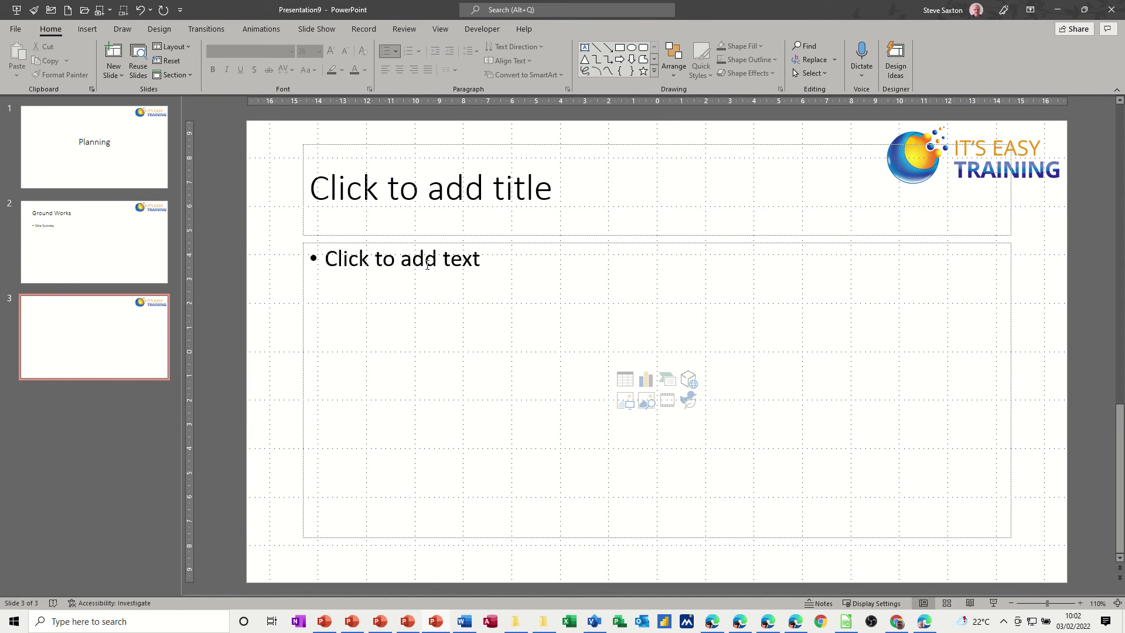
{"action": "left_click", "coordinate": [429, 210]}
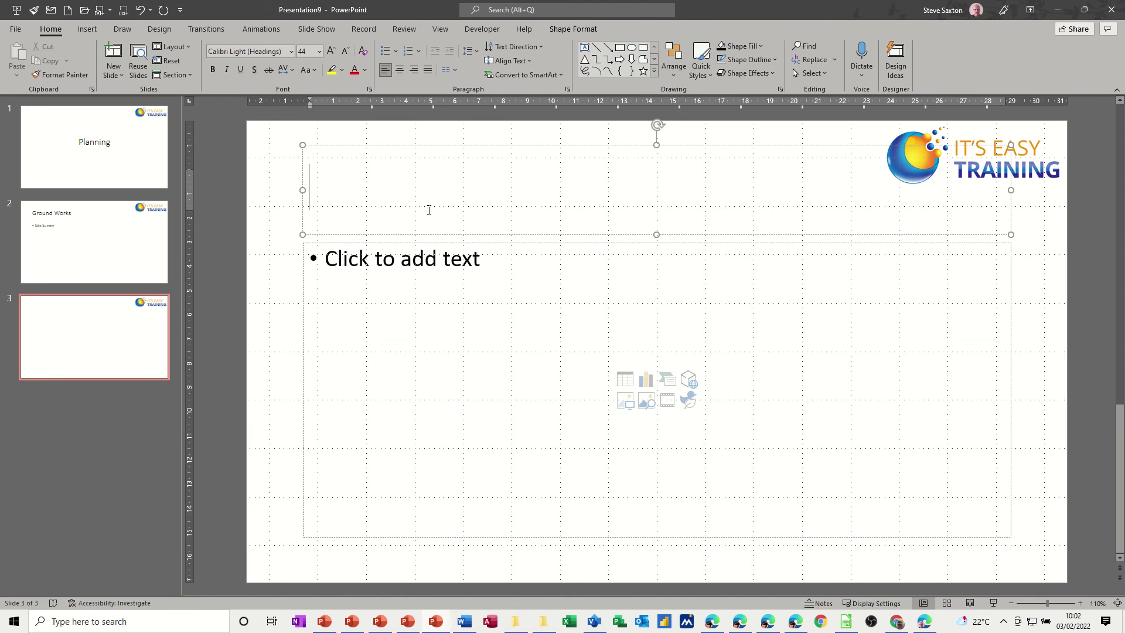
{"action": "type", "text": "Mappi"}
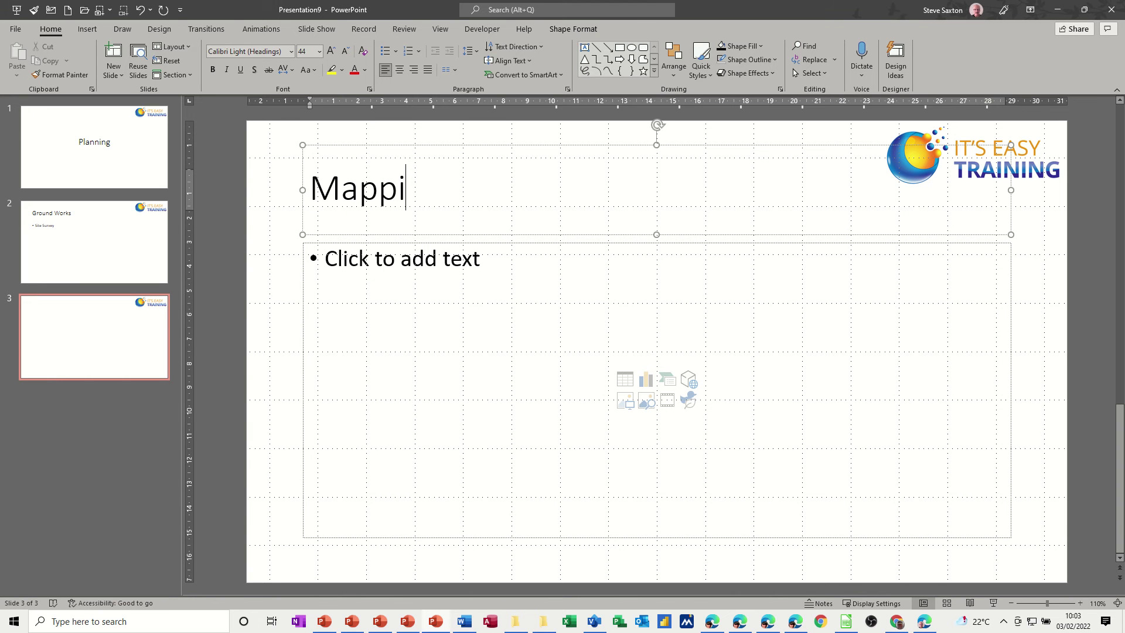
{"action": "type", "text": "ng"}
{"action": "left_click", "coordinate": [423, 278]}
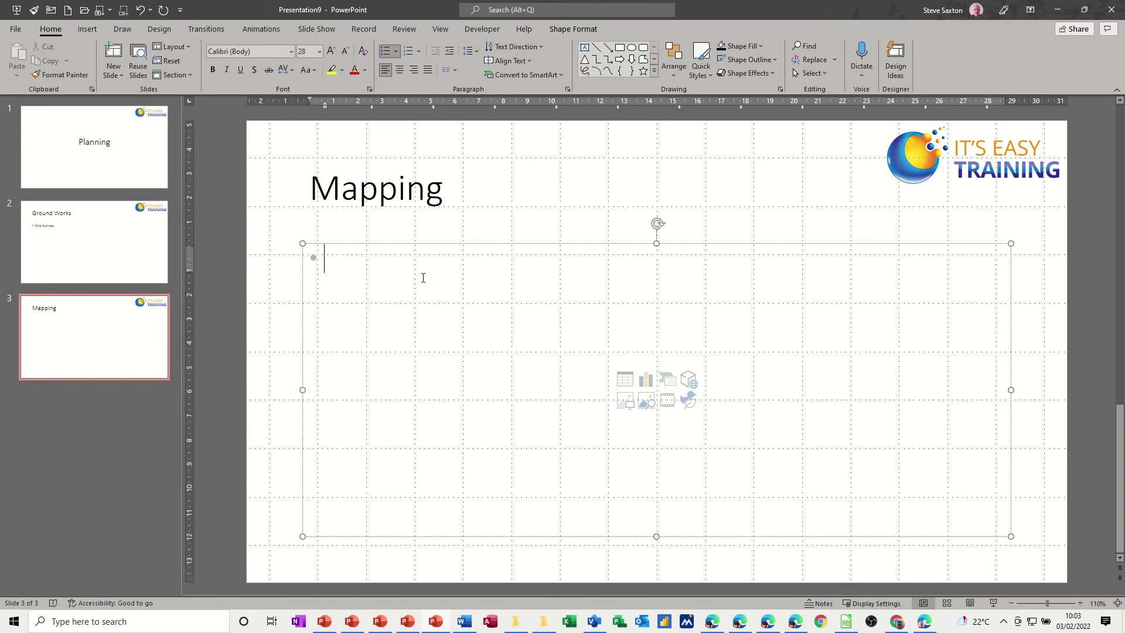
{"action": "type", "text": "Map site"}
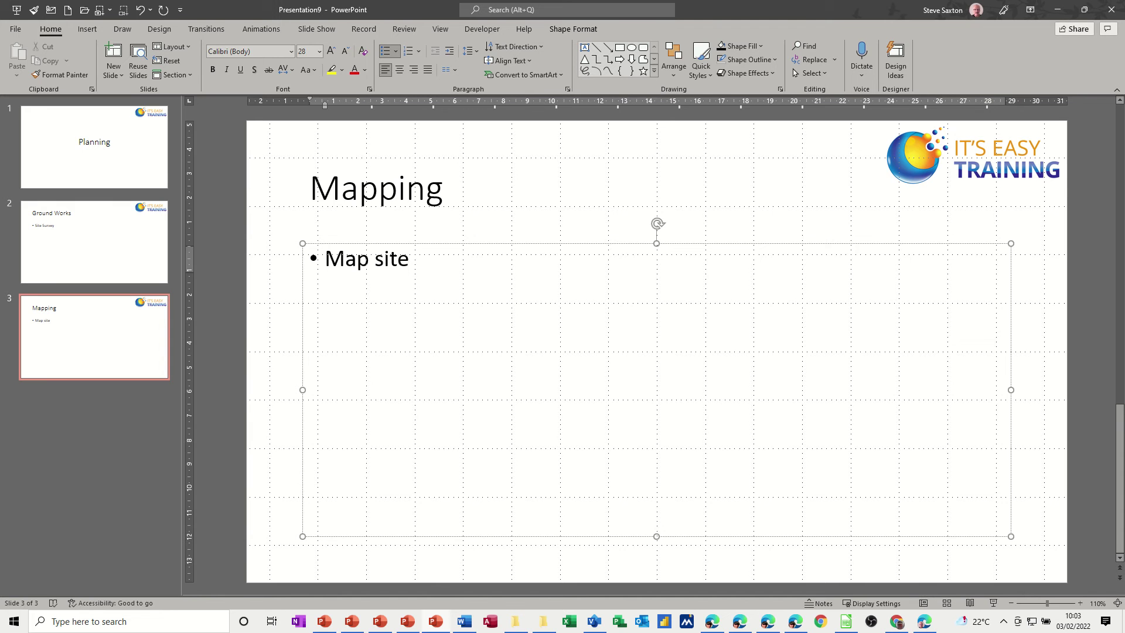
Step: Add a fourth slide titled "Review" and leave its body text empty
{"action": "key", "text": "ctrl+m"}
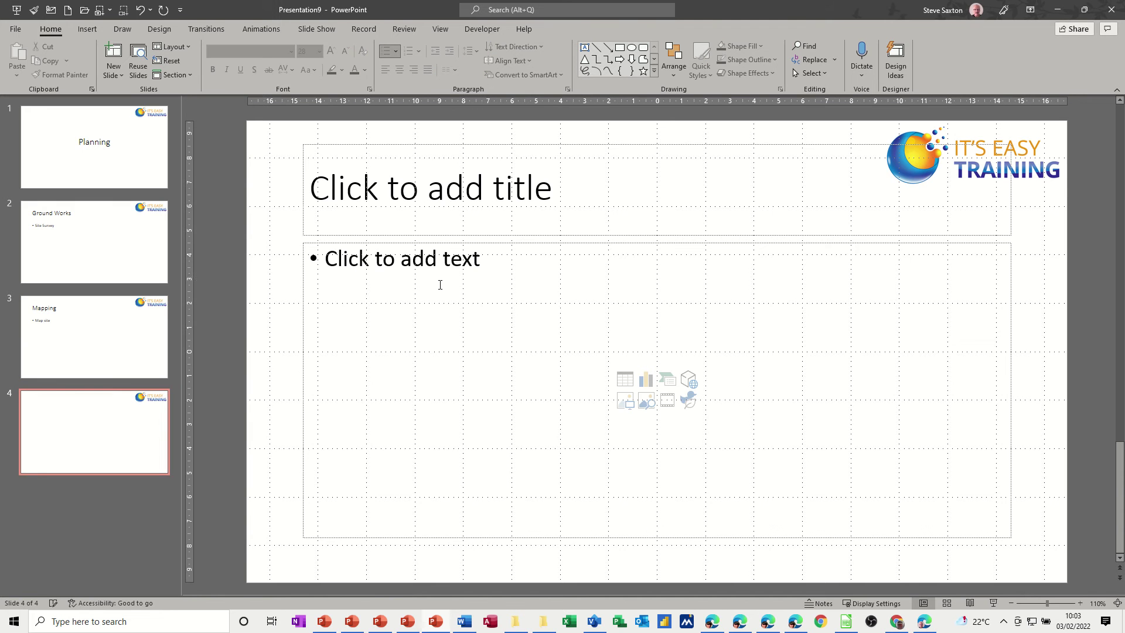
{"action": "left_click", "coordinate": [126, 344]}
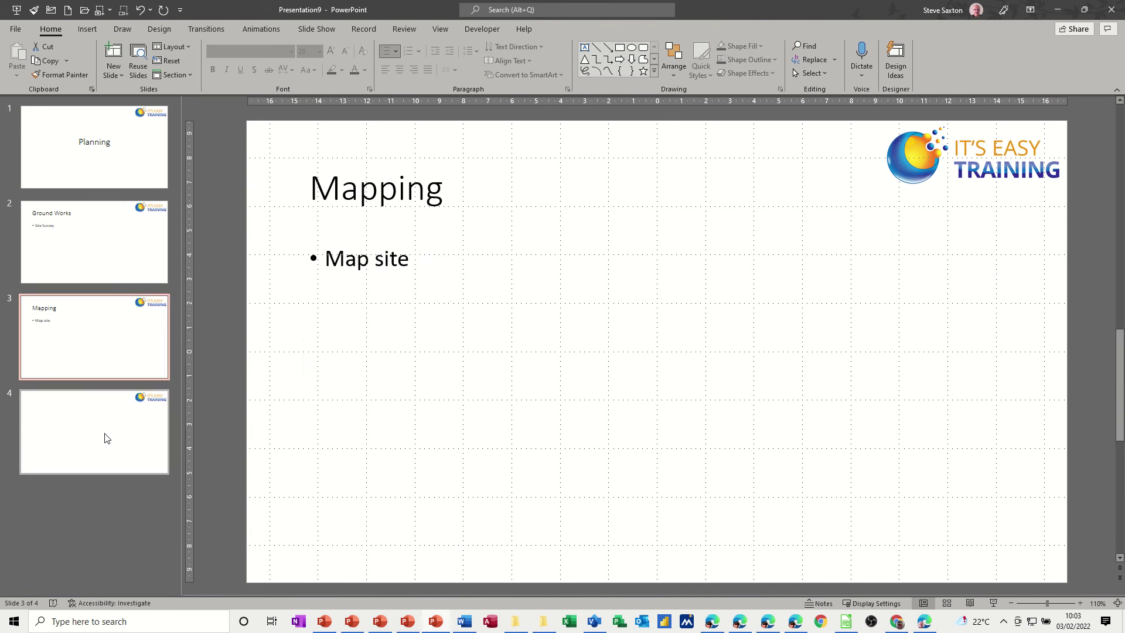
{"action": "left_click", "coordinate": [103, 434]}
{"action": "left_click", "coordinate": [448, 194]}
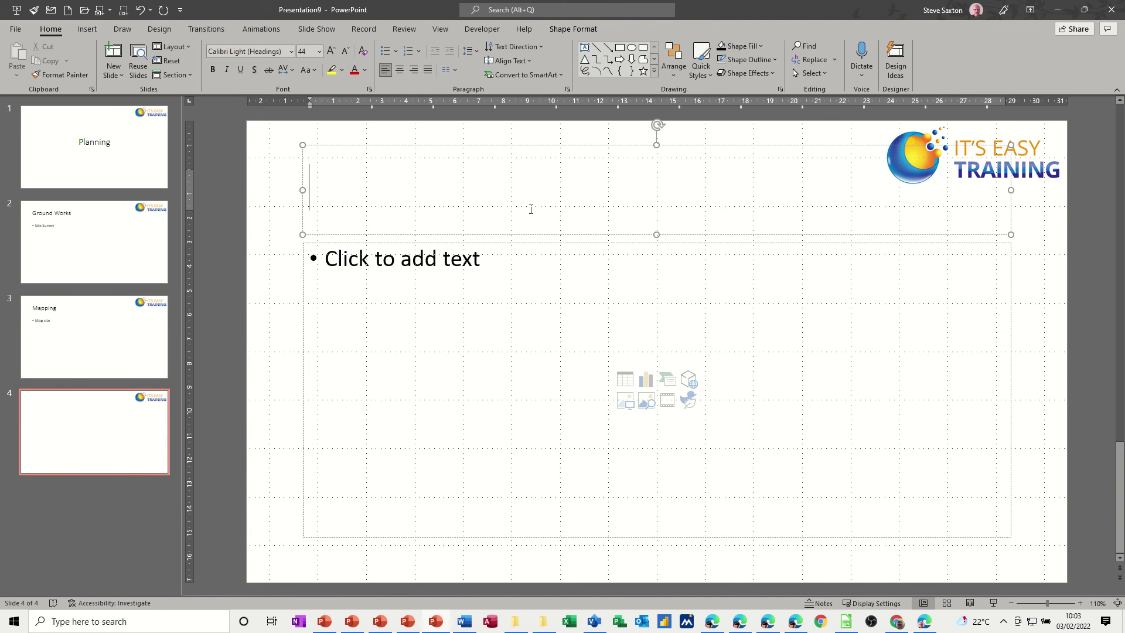
{"action": "type", "text": "Review"}
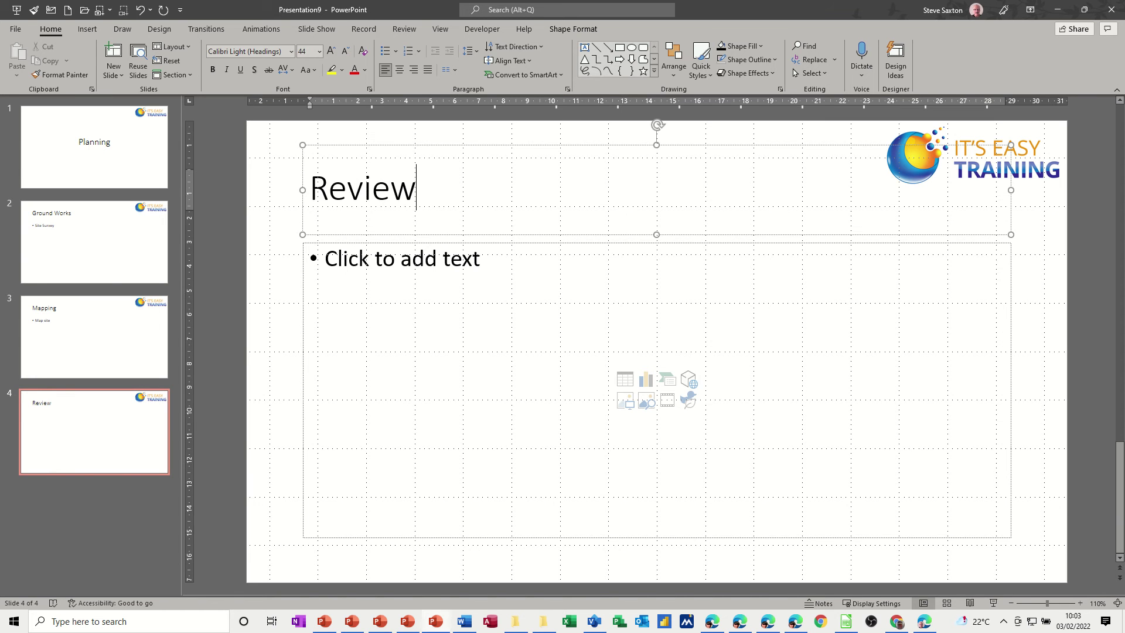
{"action": "left_click", "coordinate": [294, 217]}
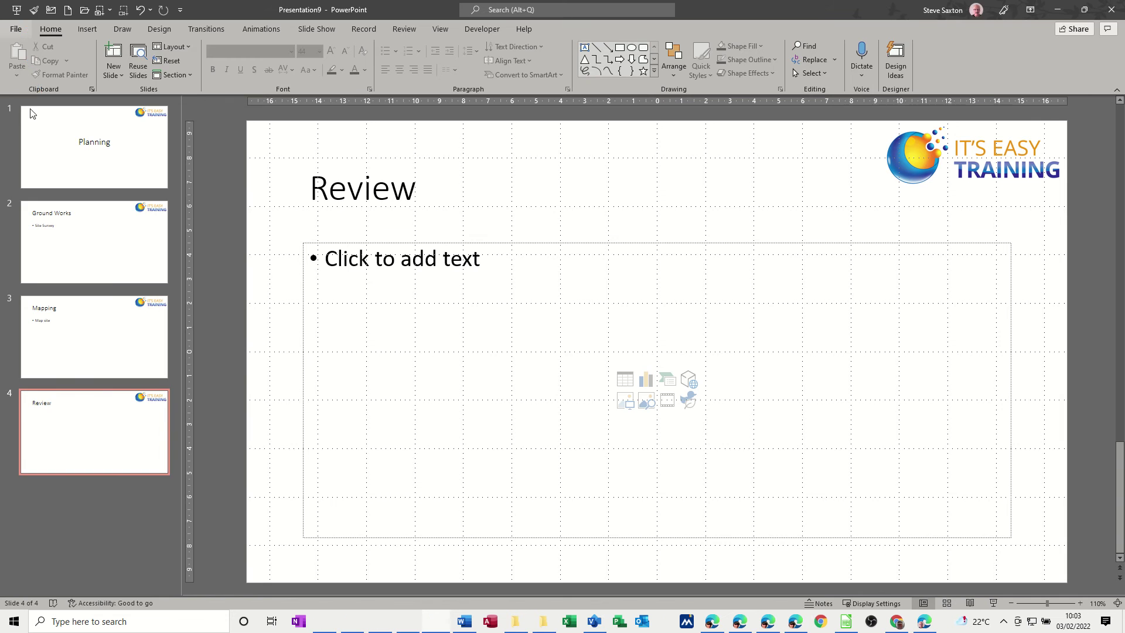
Step: Save the presentation as a PowerPoint Template (*.potx) named "Planning3" in the Templates folder
{"action": "left_click", "coordinate": [16, 29]}
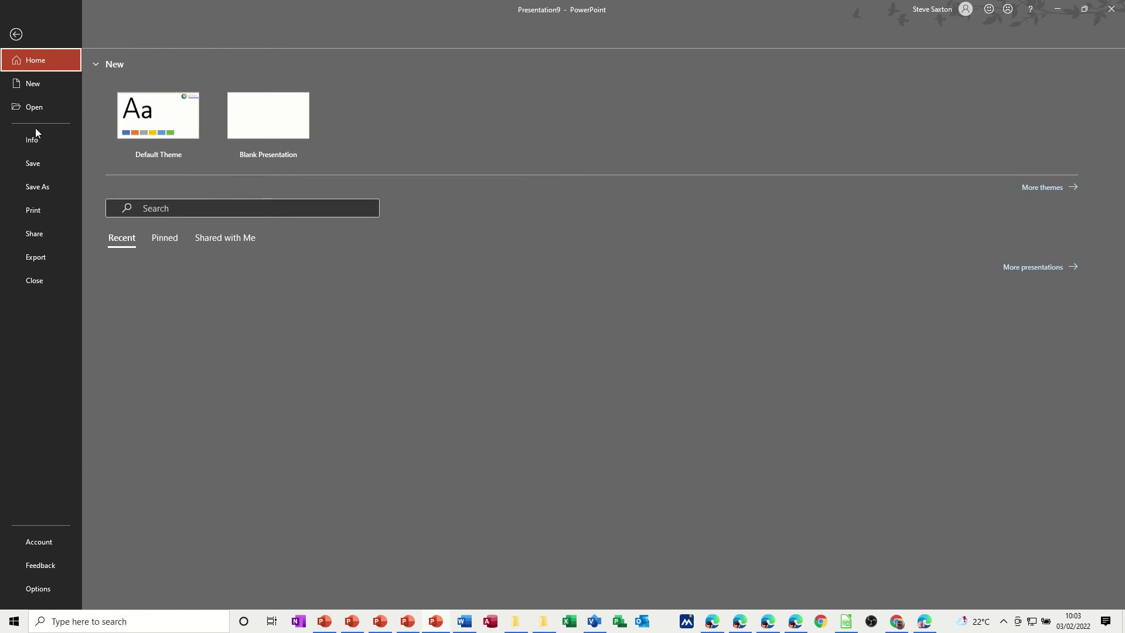
{"action": "left_click", "coordinate": [46, 188]}
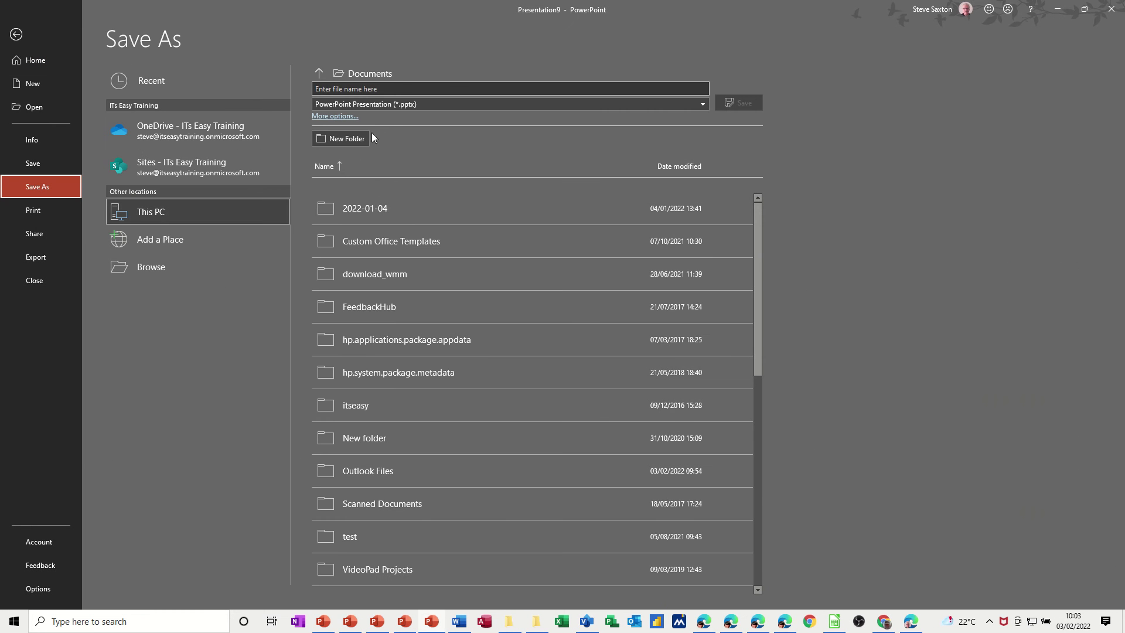
{"action": "left_click", "coordinate": [370, 103]}
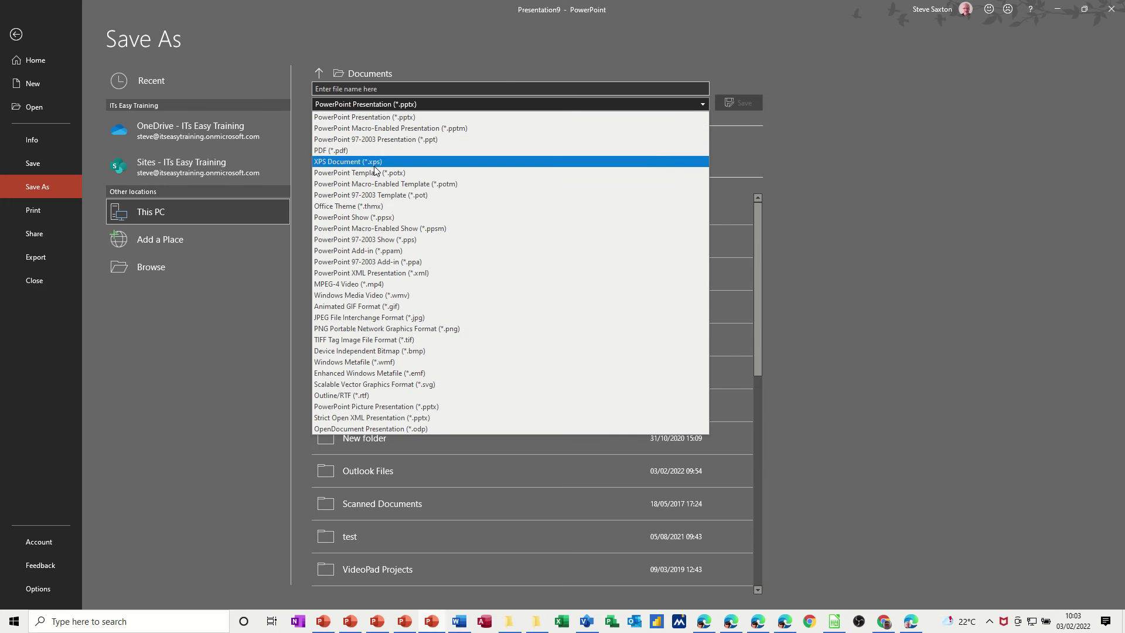
{"action": "left_click", "coordinate": [350, 173]}
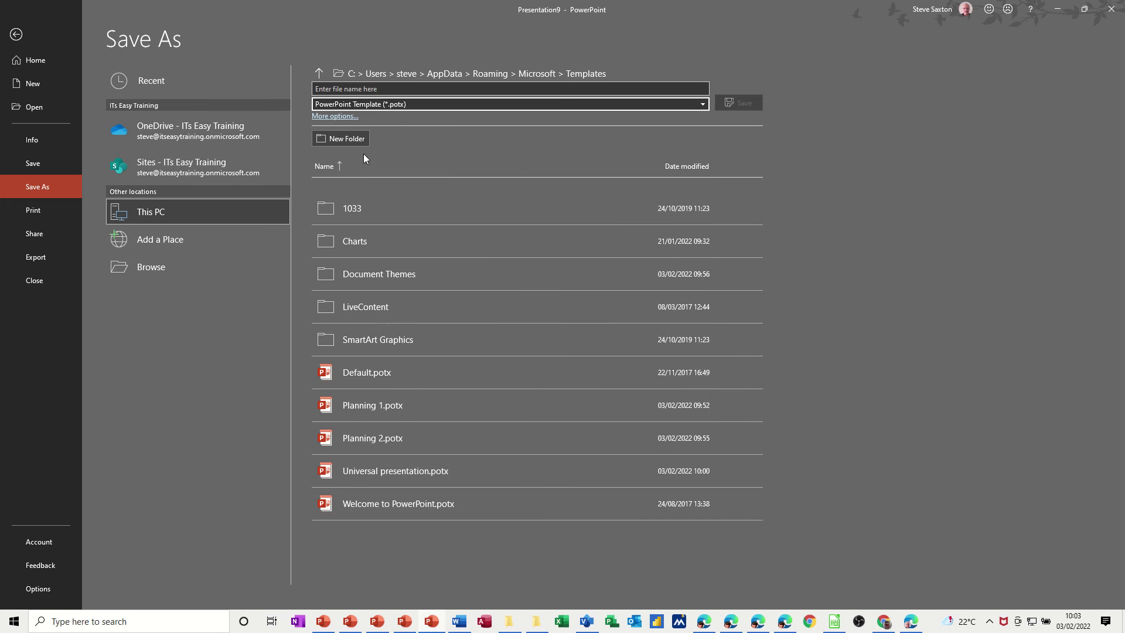
{"action": "left_click", "coordinate": [374, 90]}
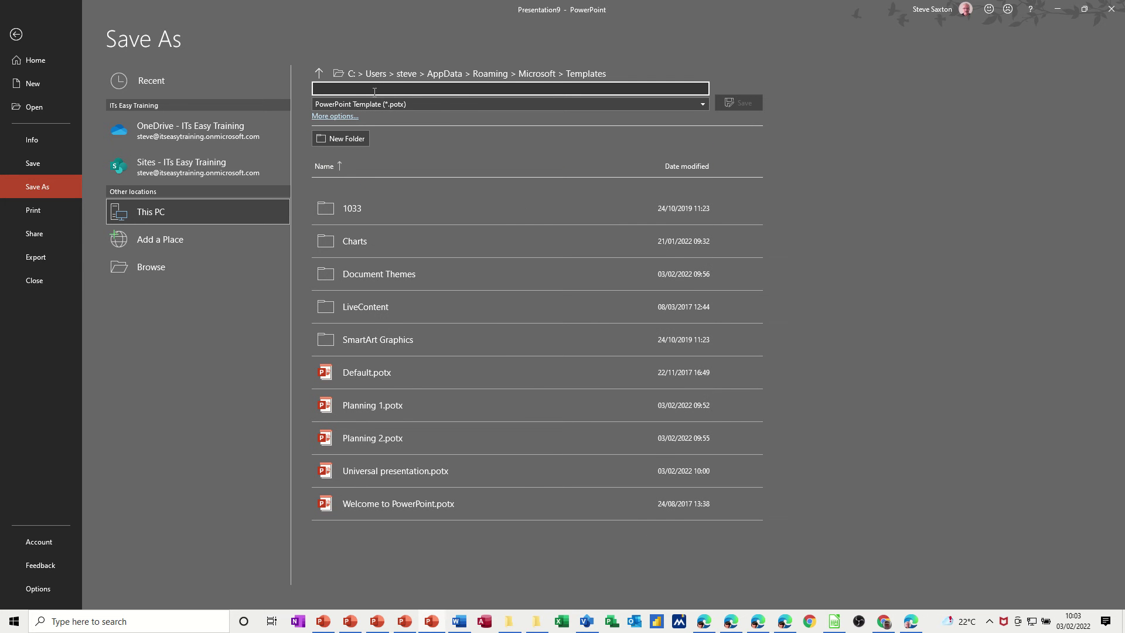
{"action": "type", "text": "Planning3"}
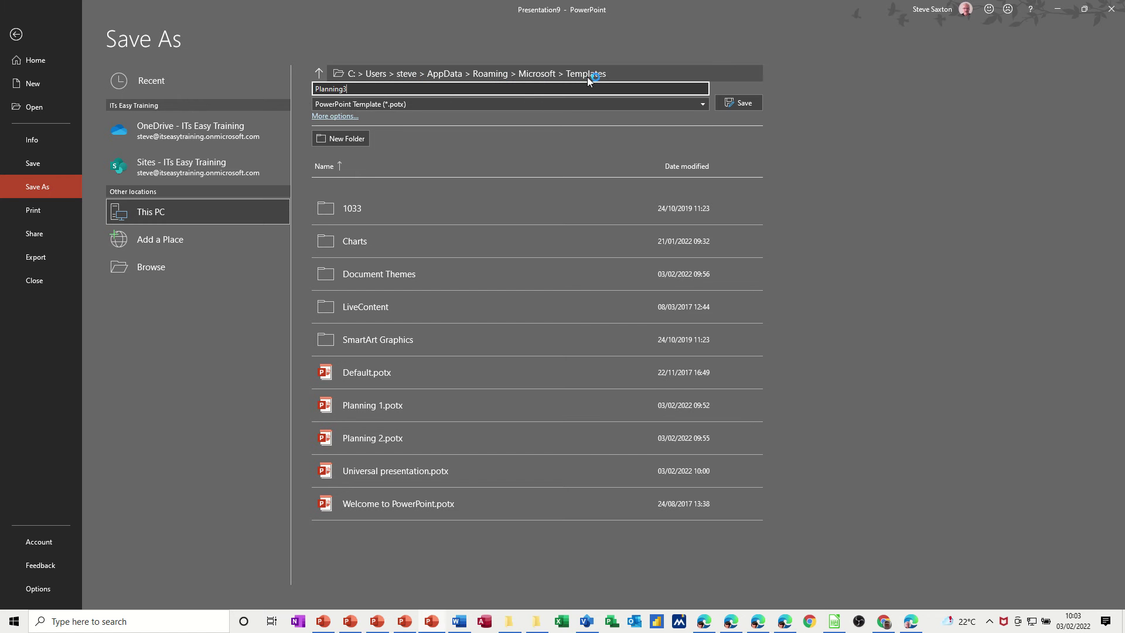
{"action": "left_click", "coordinate": [739, 103]}
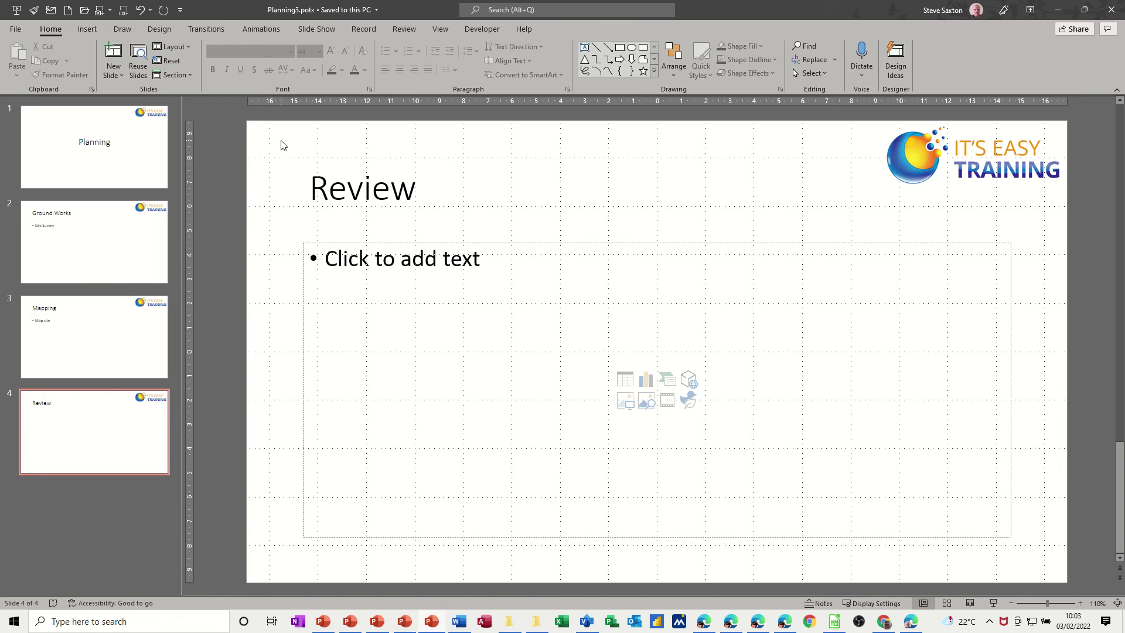
Step: On the top-level slide master, shrink the It's Easy Training logo into the slide's upper-right corner
{"action": "left_click", "coordinate": [440, 29]}
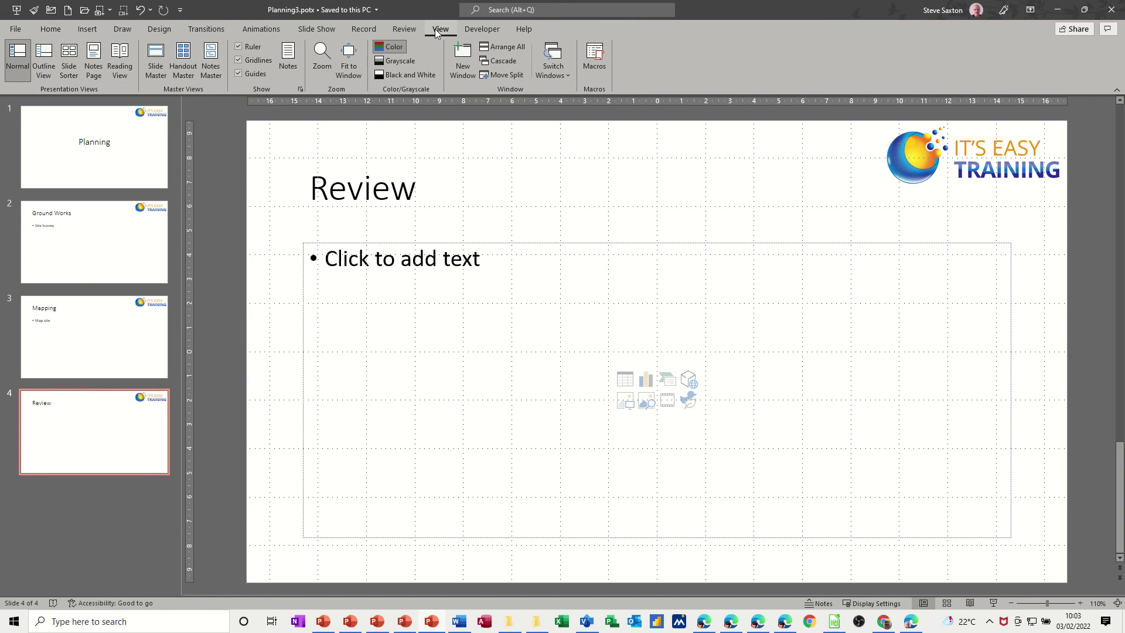
{"action": "left_click", "coordinate": [156, 59]}
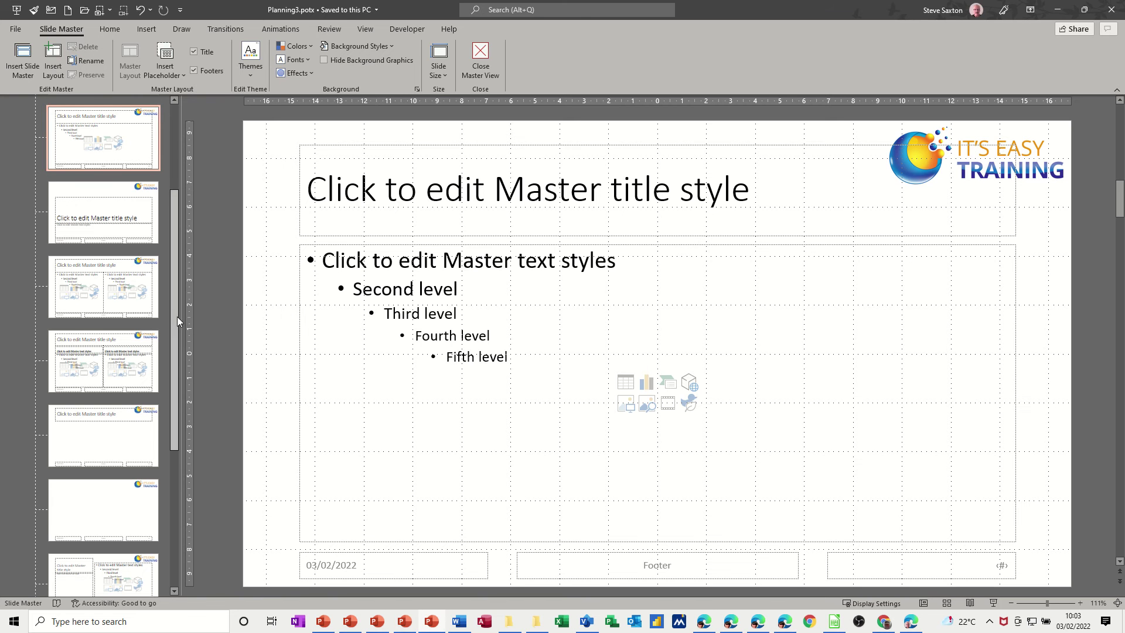
{"action": "left_click_drag", "start_coordinate": [177, 316], "coordinate": [203, 213]}
{"action": "left_click", "coordinate": [148, 123]}
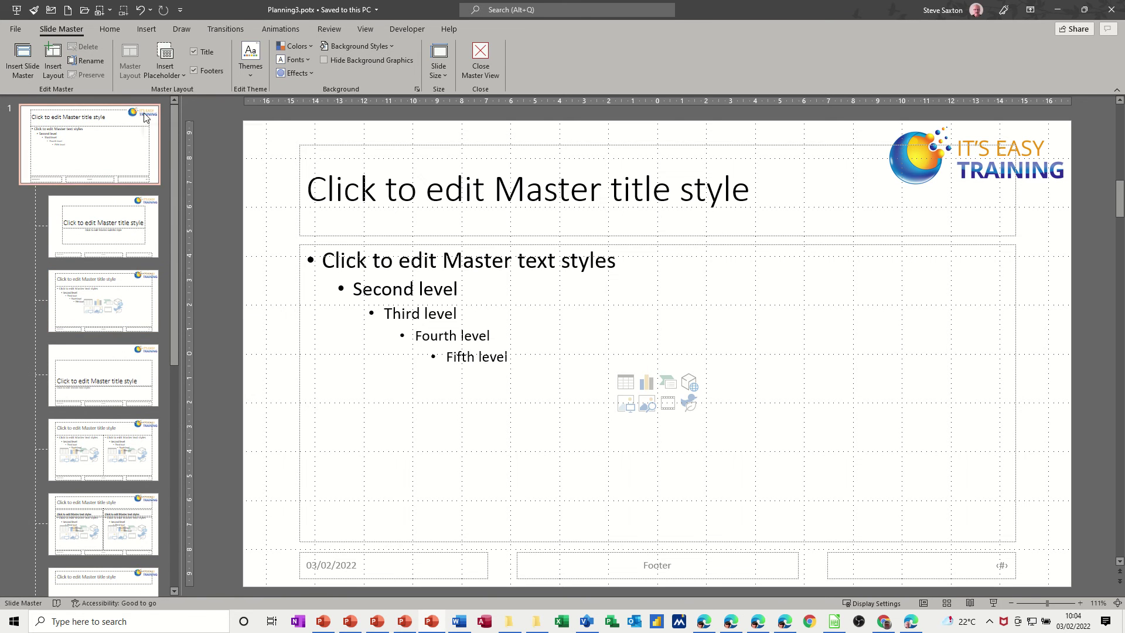
{"action": "left_click", "coordinate": [908, 177]}
{"action": "left_click_drag", "start_coordinate": [884, 189], "coordinate": [1002, 122]}
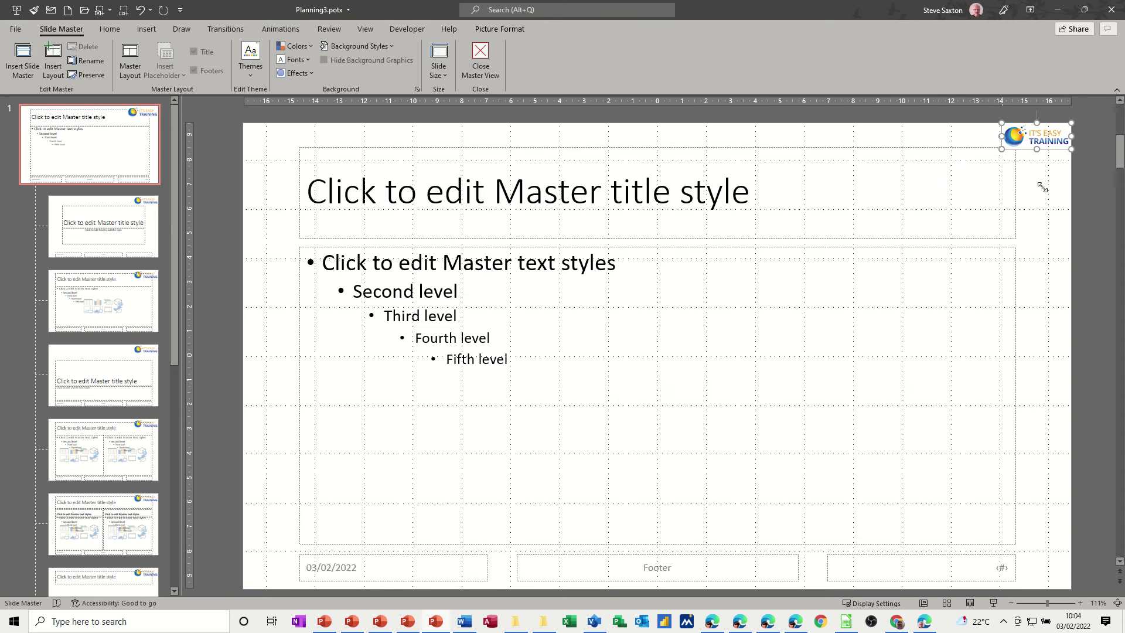
{"action": "left_click", "coordinate": [1057, 149]}
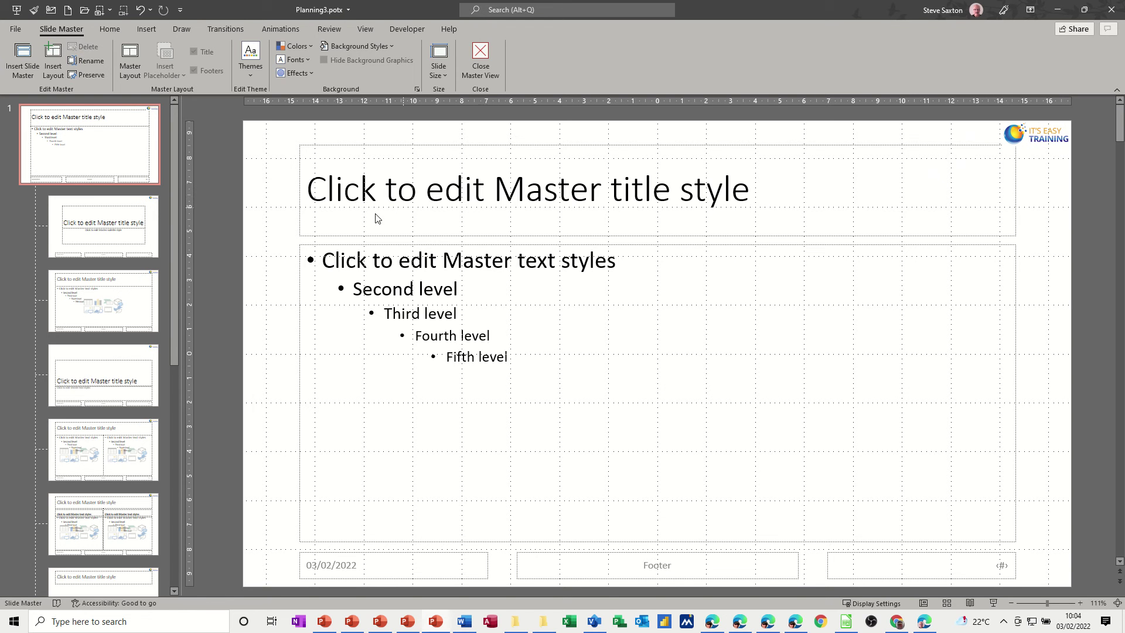
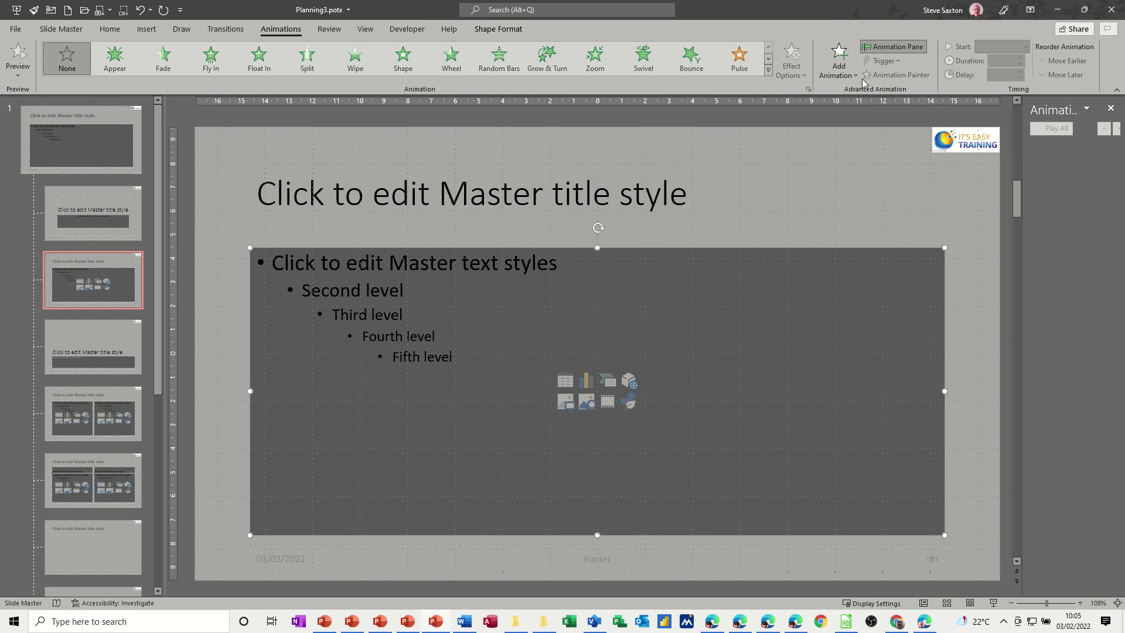
Step: Add the Dissolve In entrance effect to the content placeholder of the Title and Content layout
{"action": "left_click", "coordinate": [837, 57]}
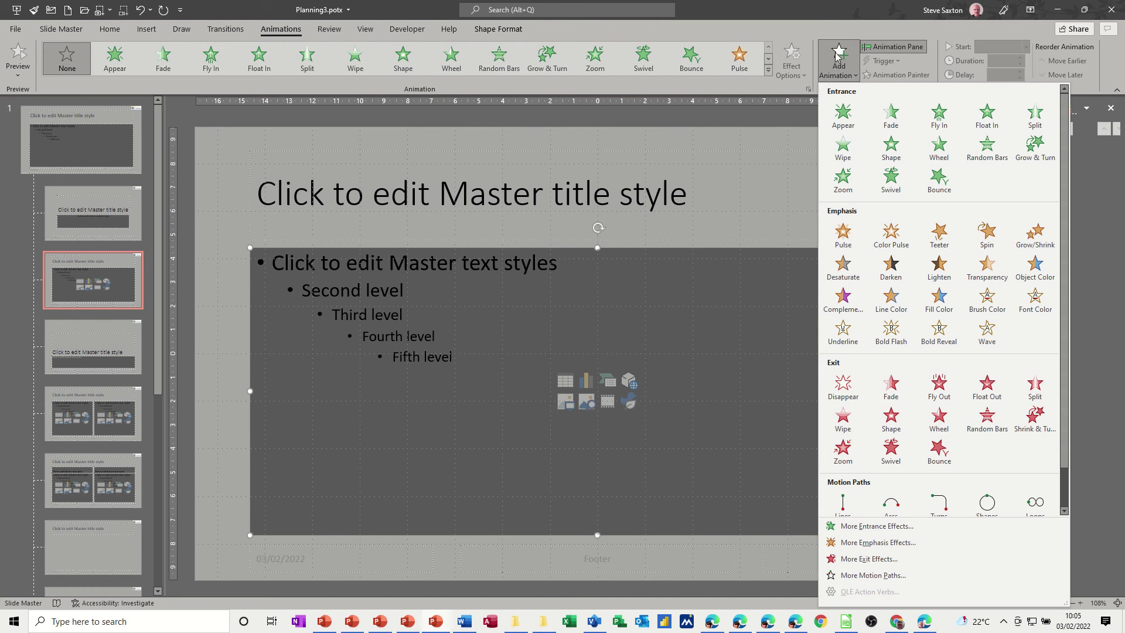
{"action": "left_click", "coordinate": [848, 527]}
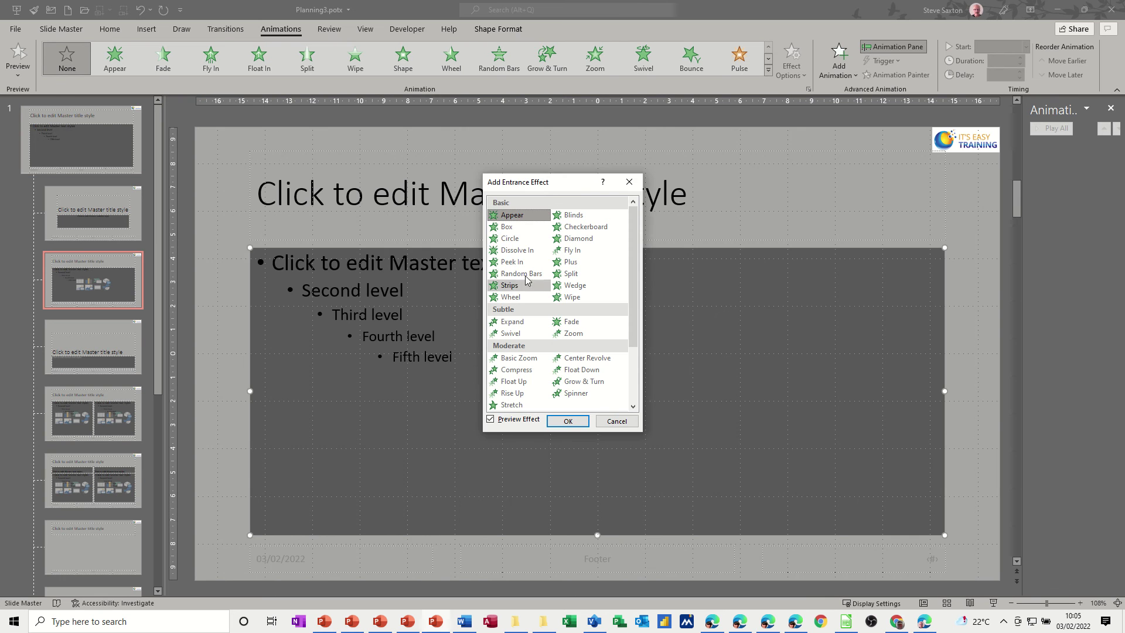
{"action": "left_click", "coordinate": [517, 250]}
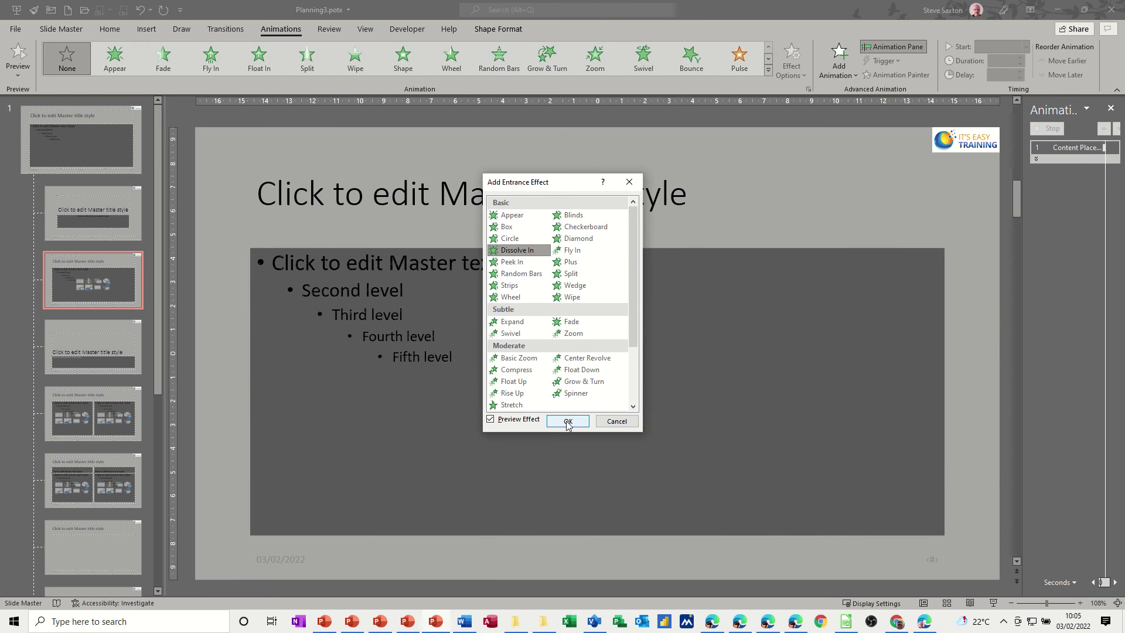
{"action": "left_click", "coordinate": [568, 422]}
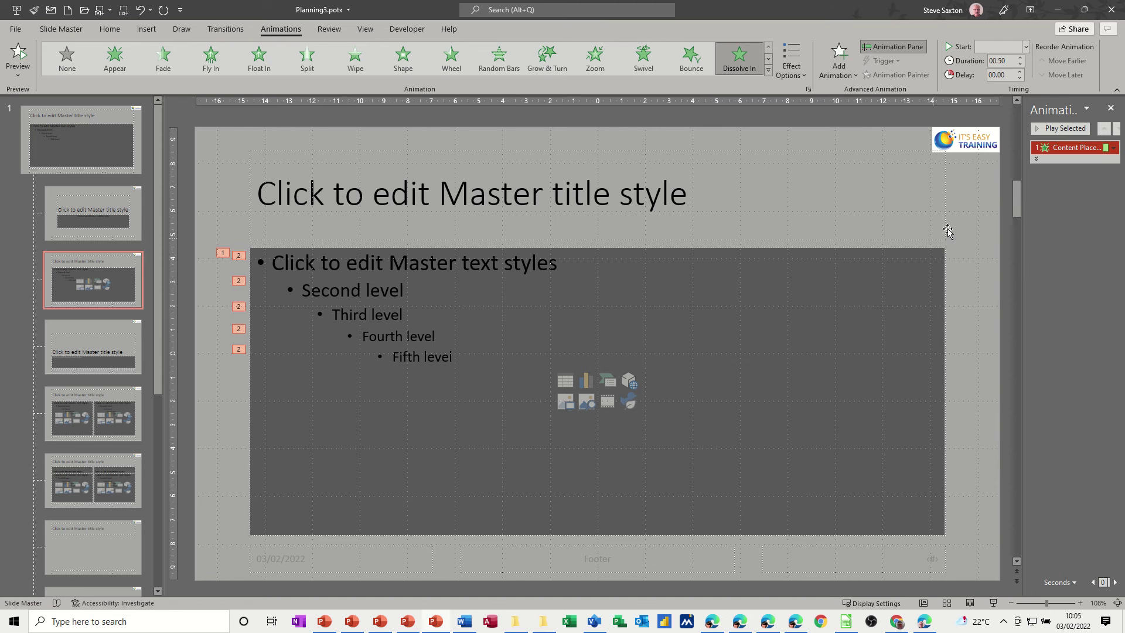
Step: Set the Dissolve In effect to dim to white after animation and group its text By 5th Level Paragraphs
{"action": "left_click", "coordinate": [1114, 148]}
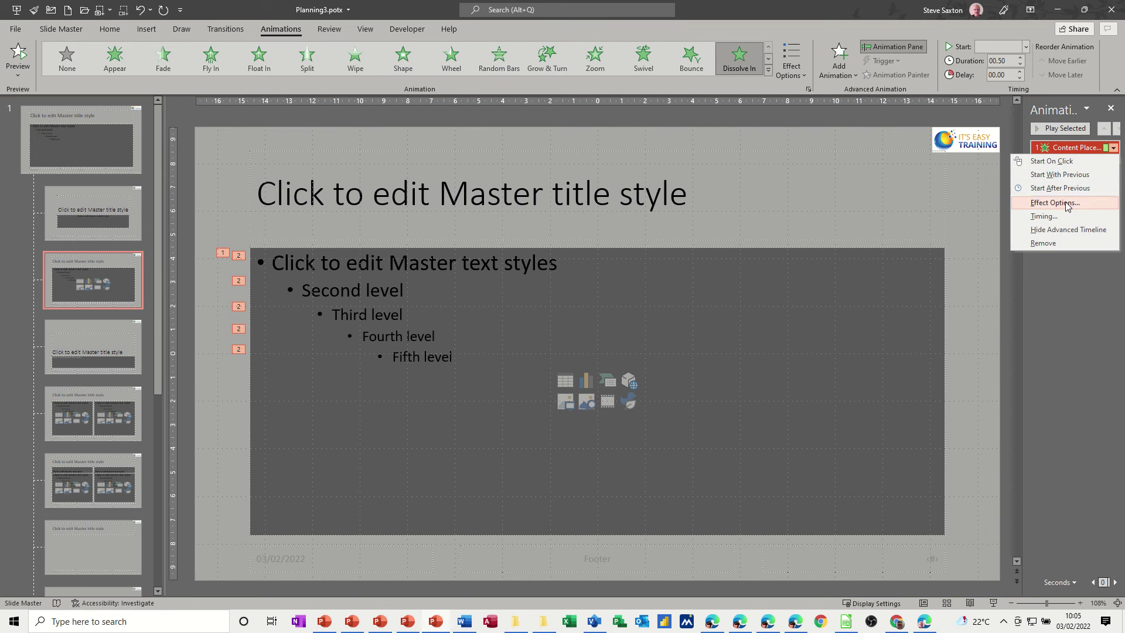
{"action": "left_click", "coordinate": [1066, 204]}
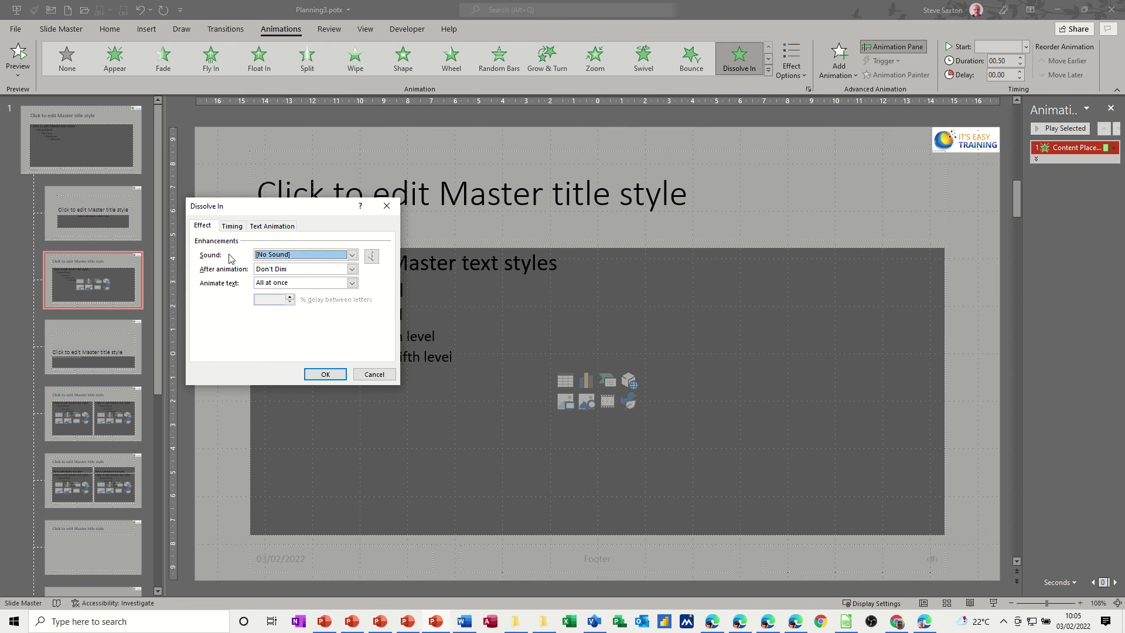
{"action": "left_click", "coordinate": [352, 268]}
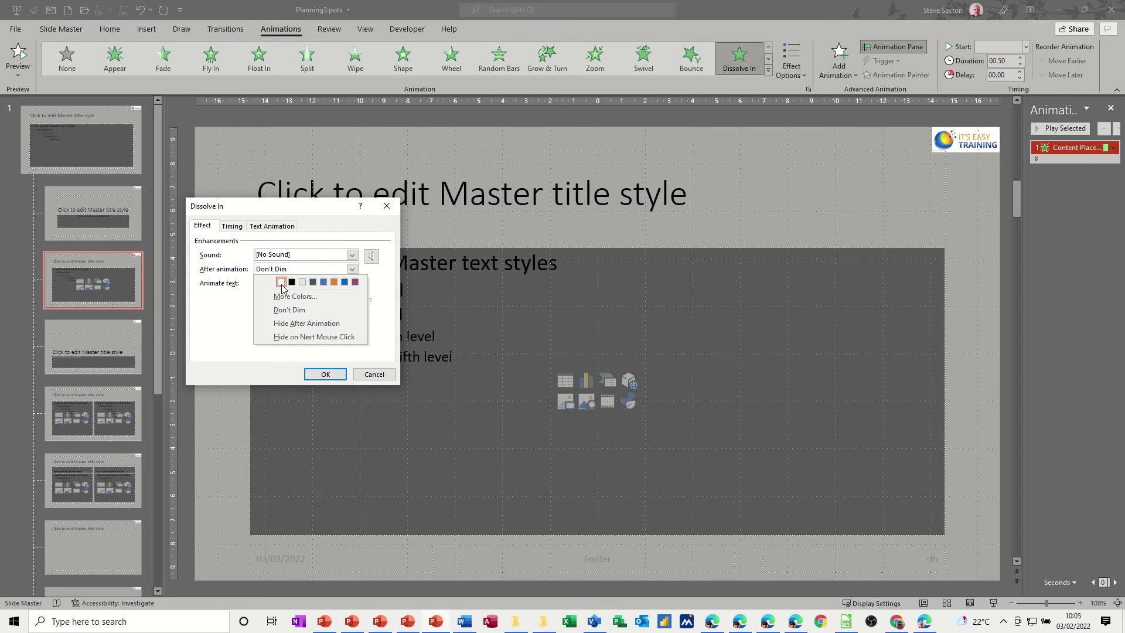
{"action": "left_click", "coordinate": [282, 282]}
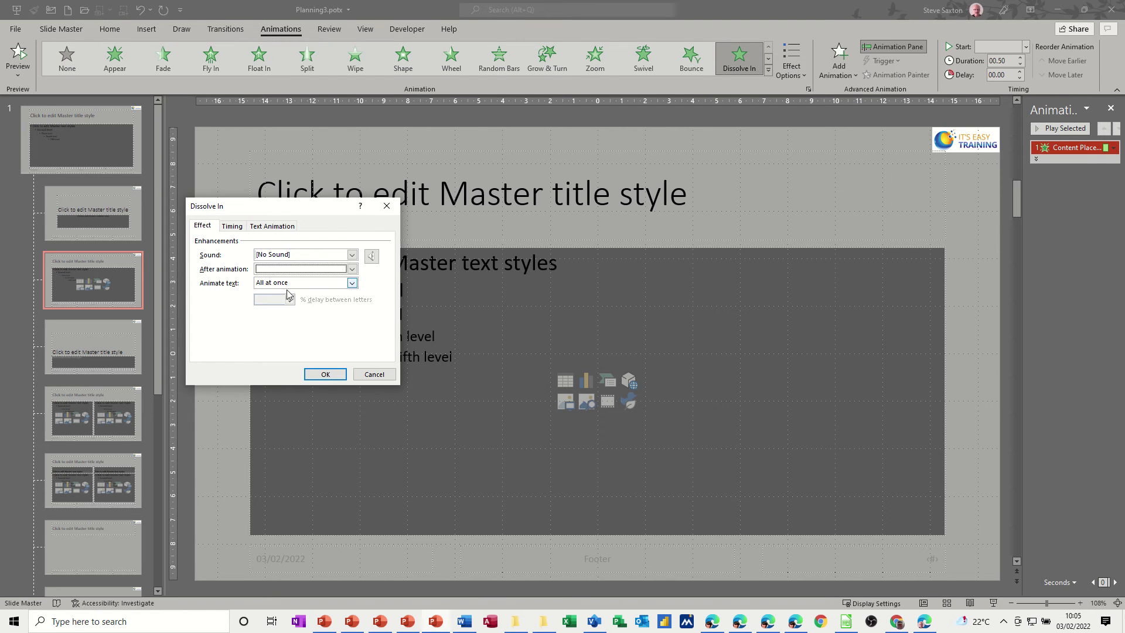
{"action": "left_click", "coordinate": [271, 227]}
{"action": "left_click", "coordinate": [315, 243]}
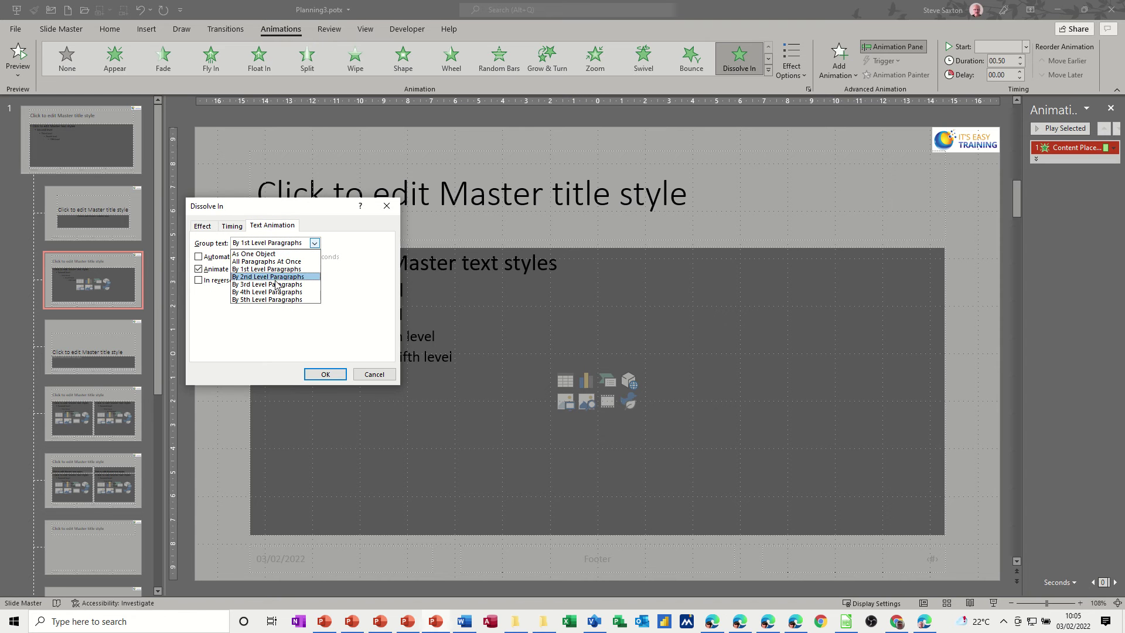
{"action": "left_click", "coordinate": [277, 299]}
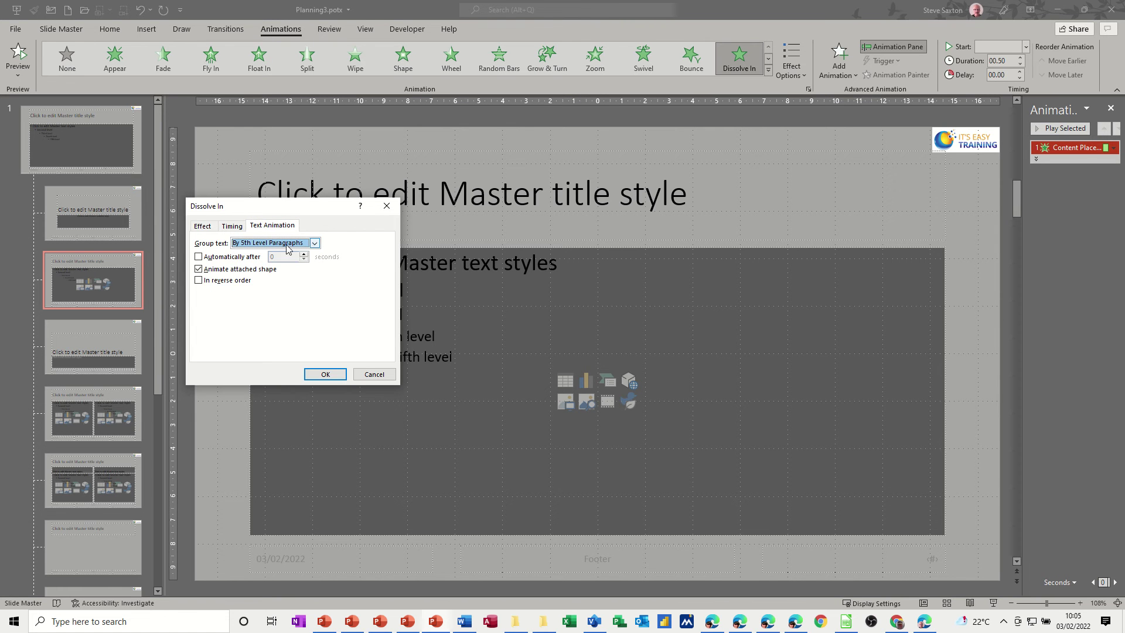
{"action": "left_click", "coordinate": [323, 372]}
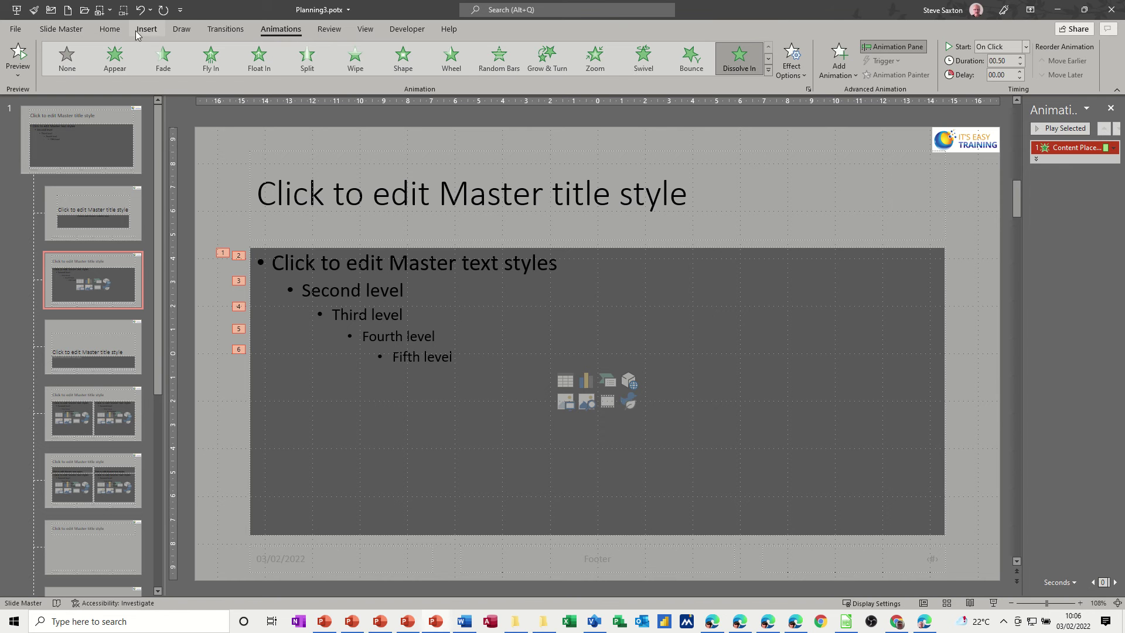
Step: Draw a rounded rectangle about 4 cm high and 2.9 cm wide at the layout's lower-left corner
{"action": "left_click", "coordinate": [140, 29]}
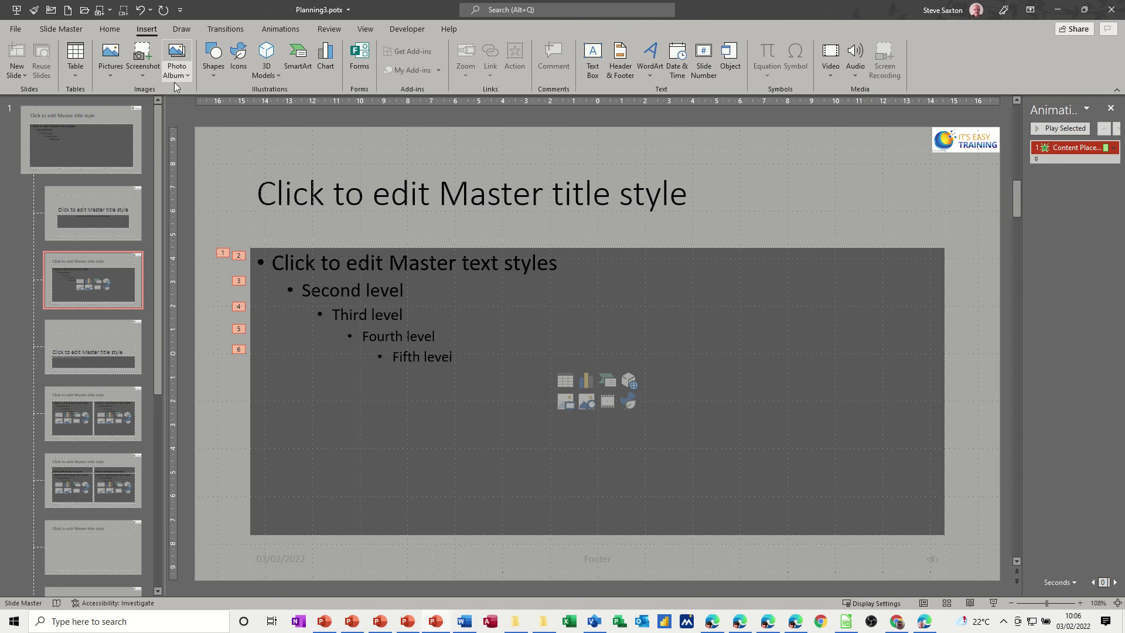
{"action": "left_click", "coordinate": [220, 76]}
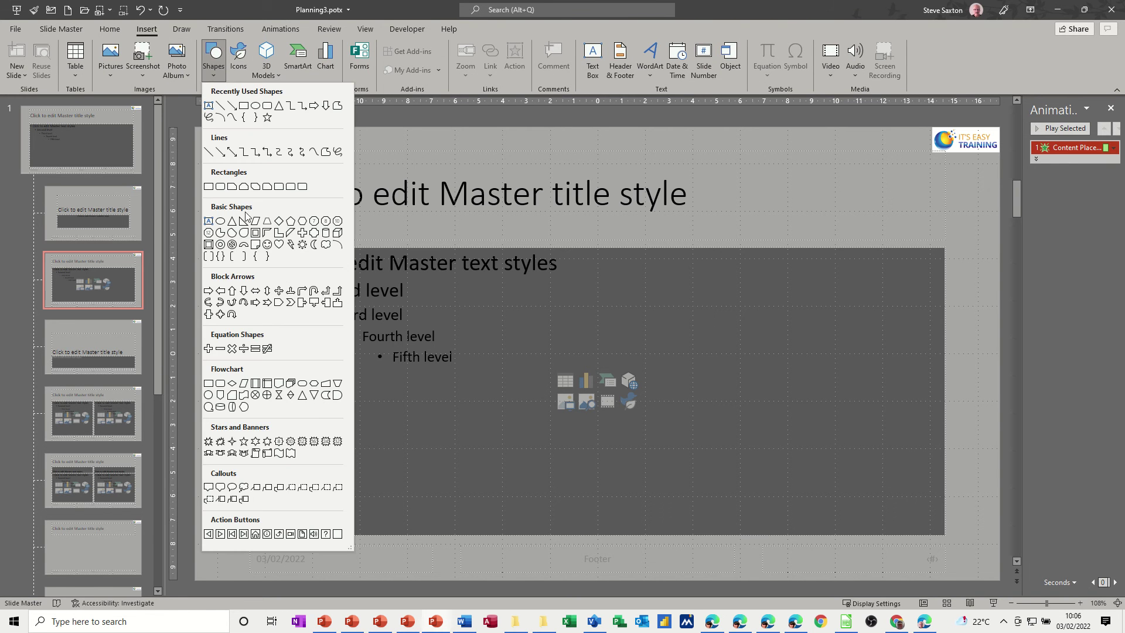
{"action": "left_click", "coordinate": [267, 106]}
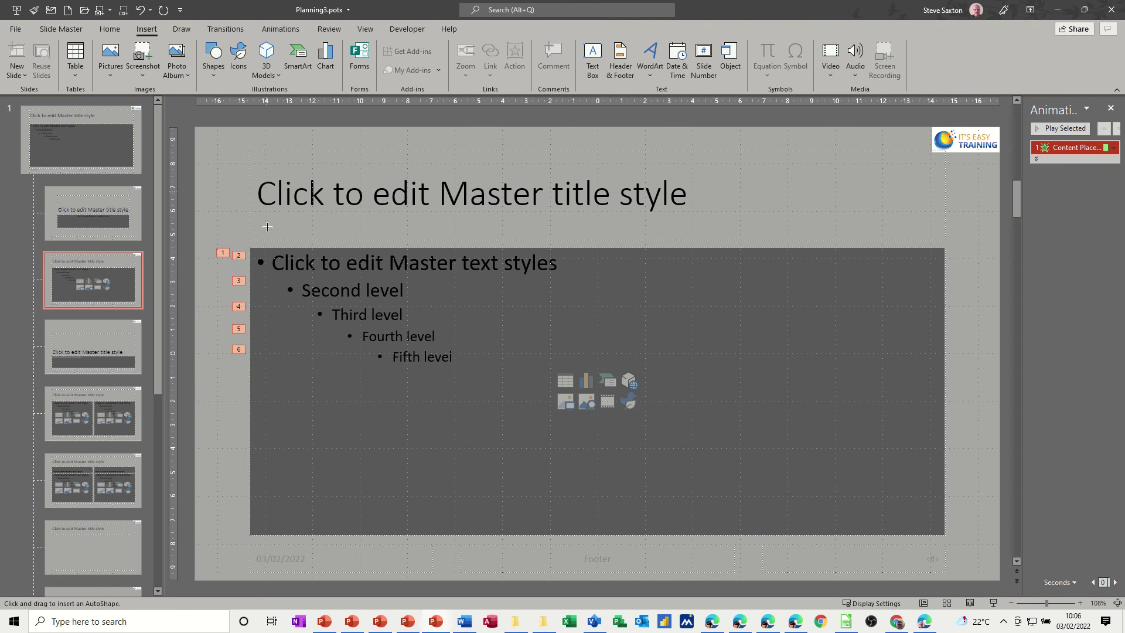
{"action": "left_click_drag", "start_coordinate": [188, 485], "coordinate": [256, 580]}
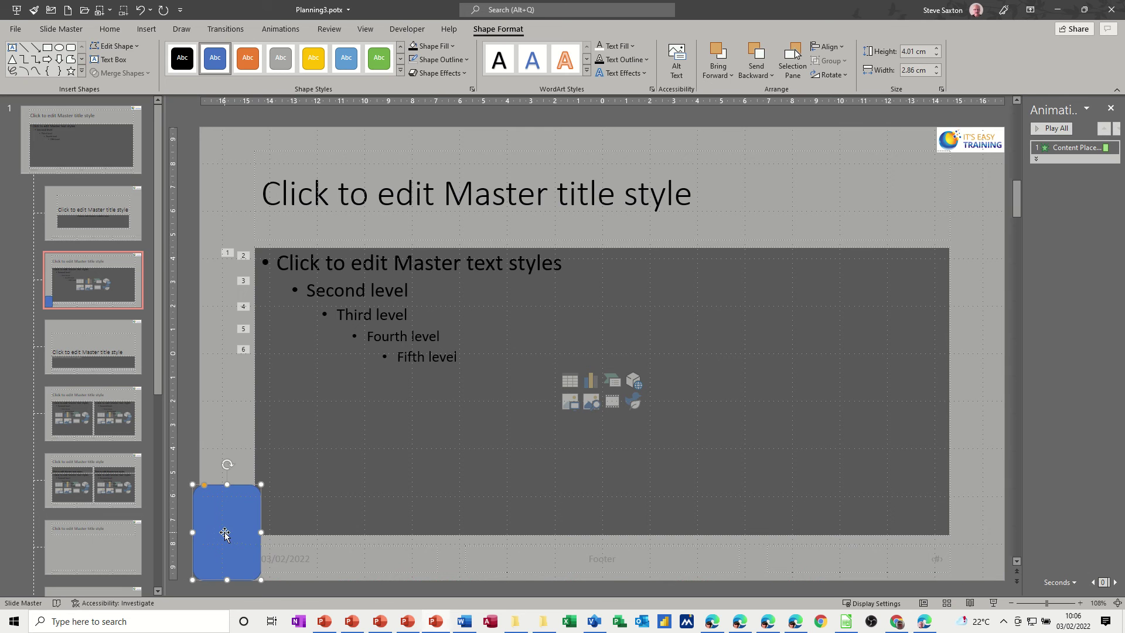
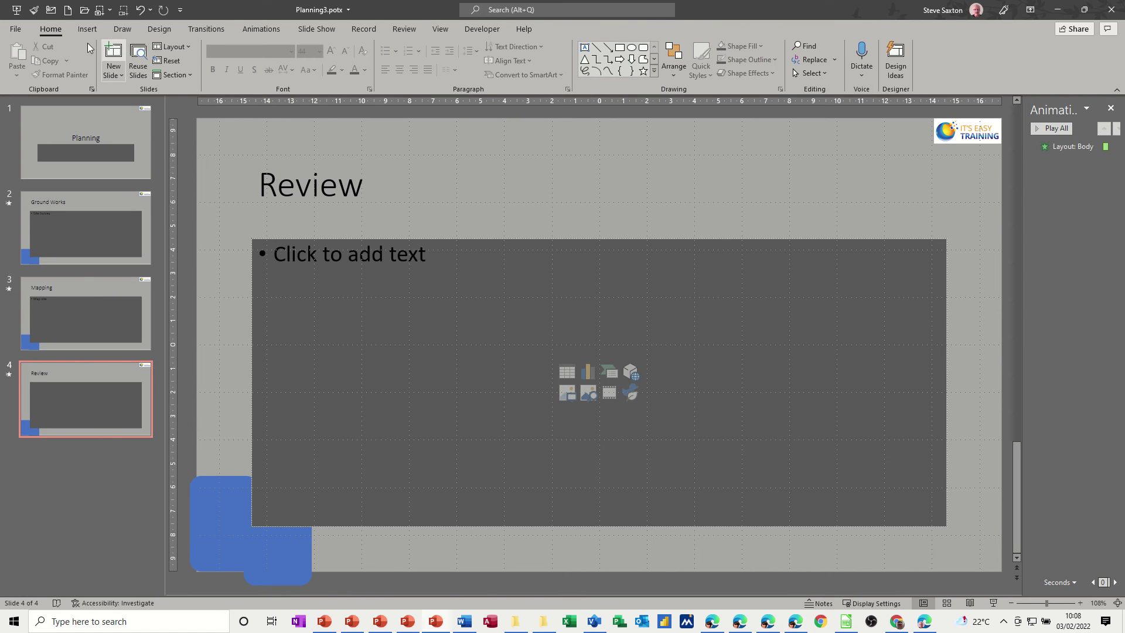
Step: Save the modified presentation as a separate PowerPoint template named "Planning 4" in the Templates folder
{"action": "left_click", "coordinate": [16, 30]}
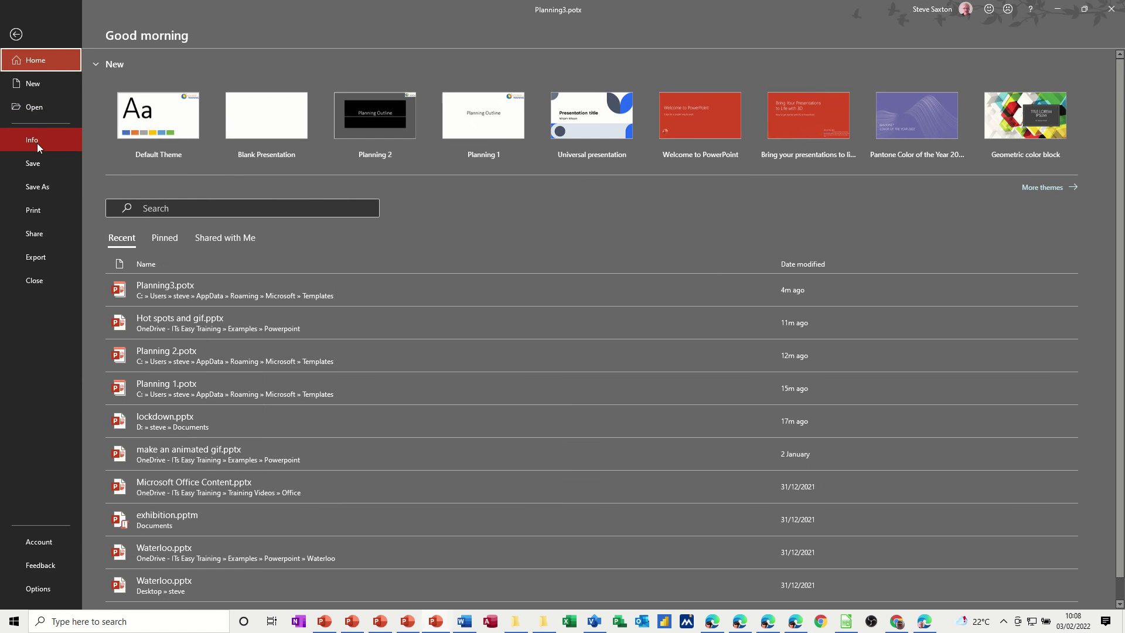
{"action": "left_click", "coordinate": [41, 187]}
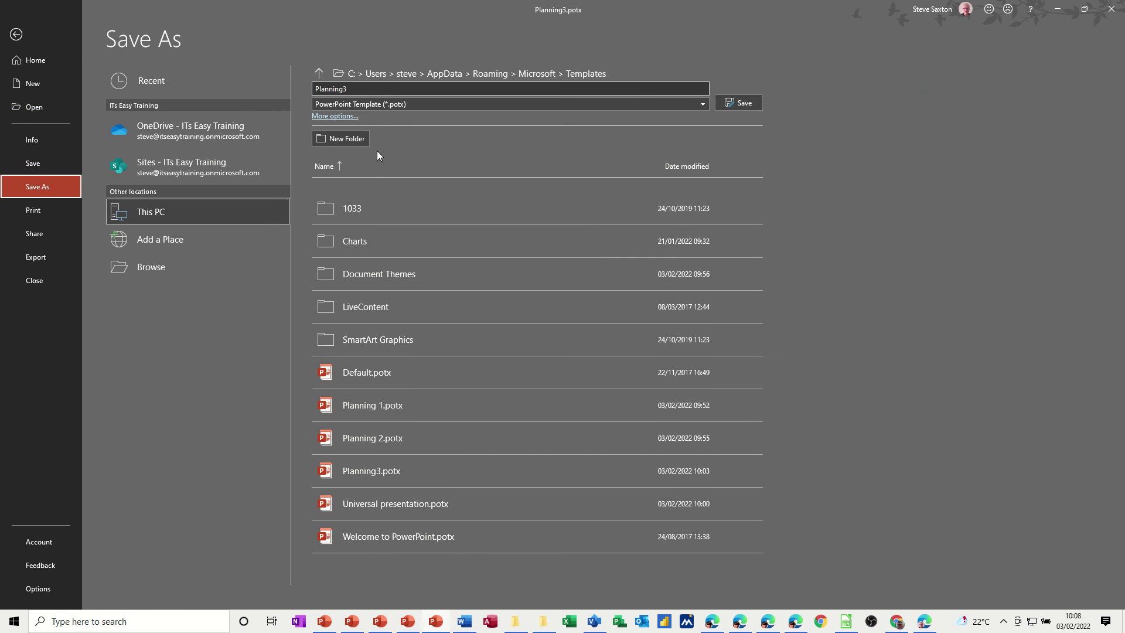
{"action": "left_click", "coordinate": [366, 89]}
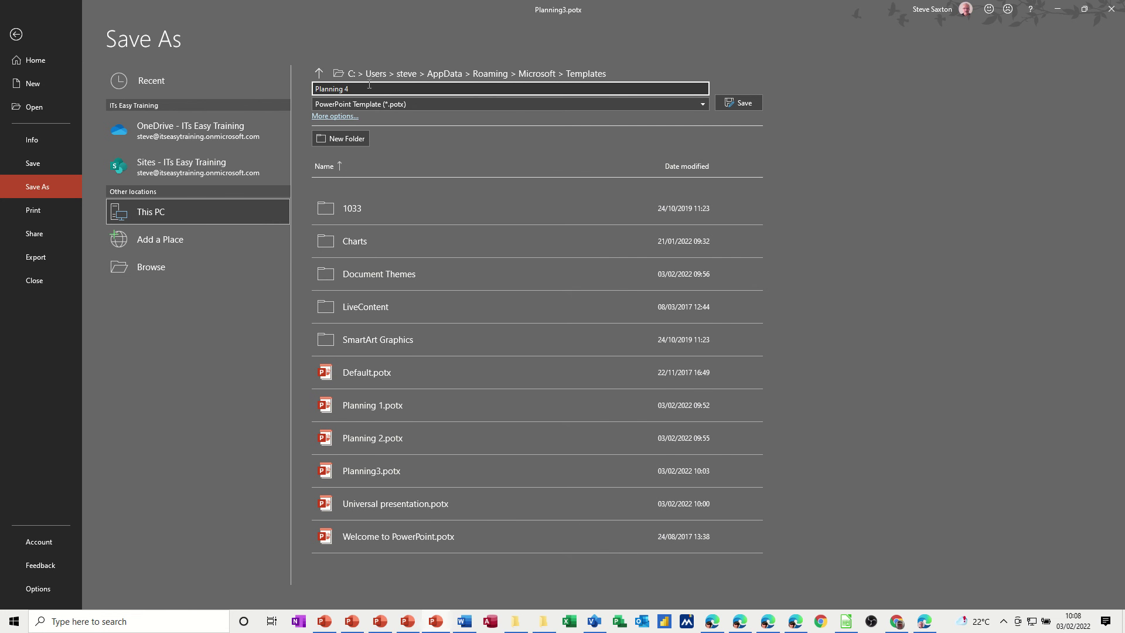
{"action": "left_click", "coordinate": [734, 103]}
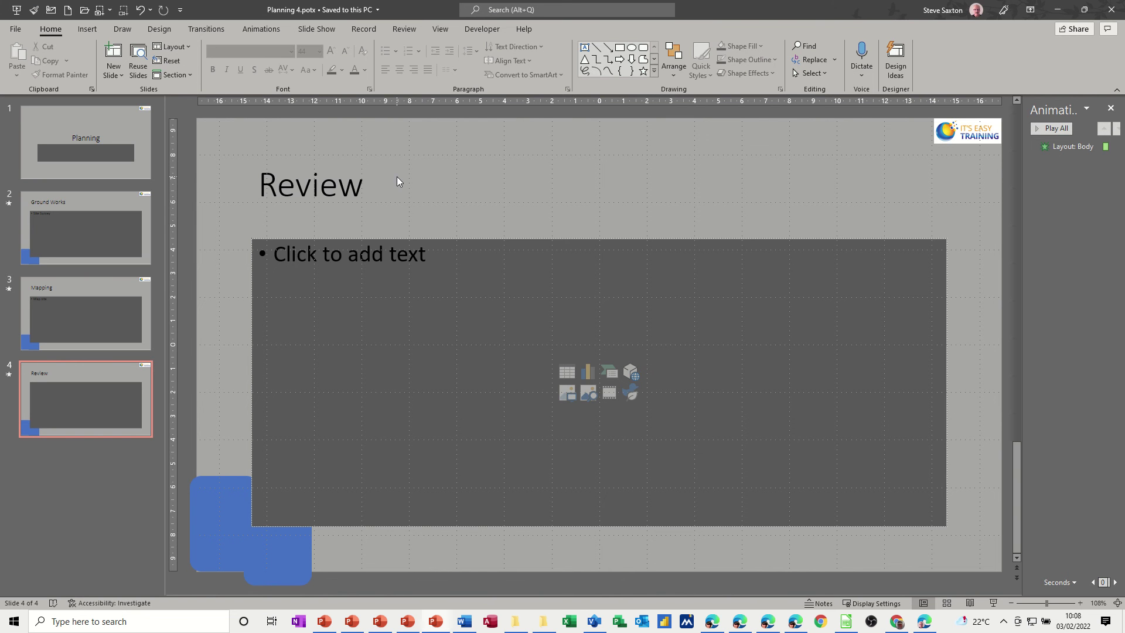
Step: Create a new presentation and apply the theme from the Planning 4.potx template file in the Templates folder
{"action": "key", "text": "ctrl+n"}
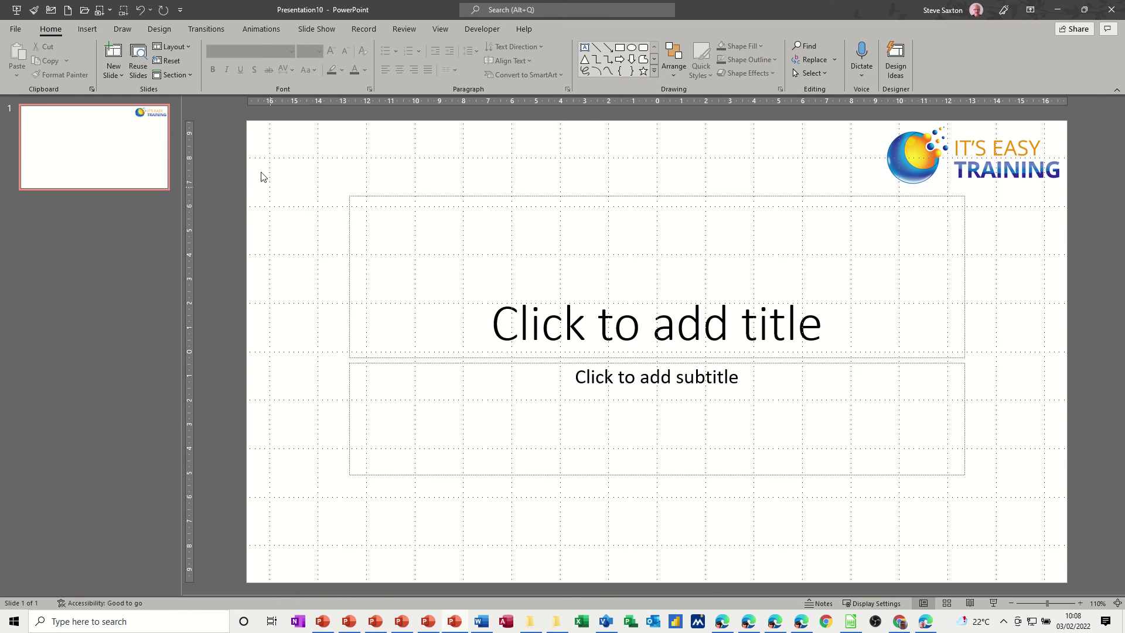
{"action": "left_click", "coordinate": [165, 30]}
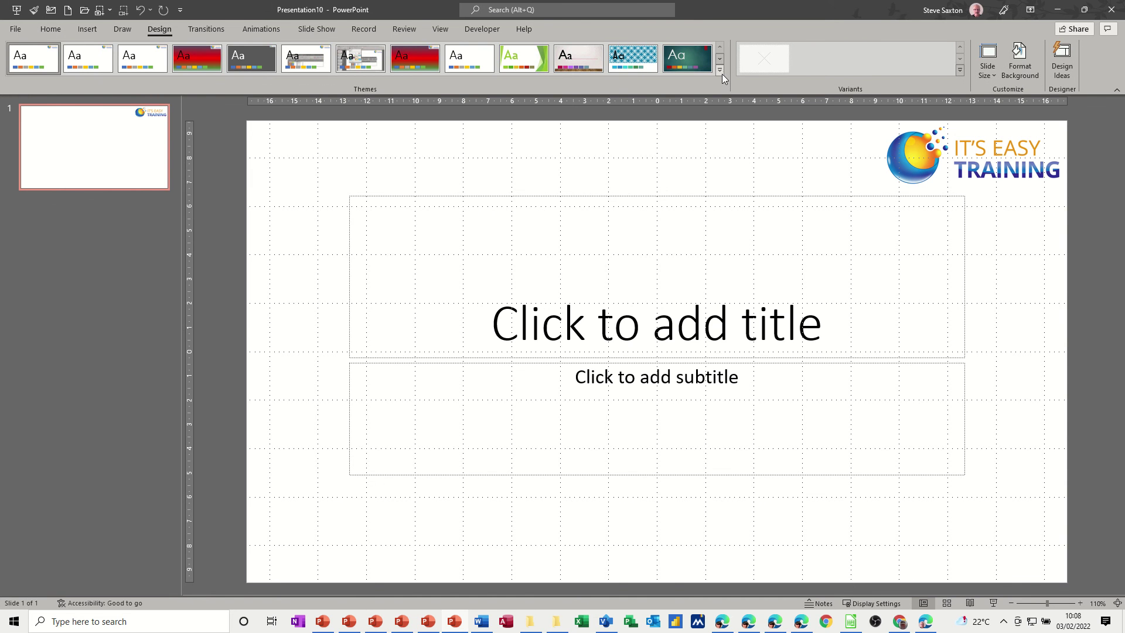
{"action": "left_click", "coordinate": [719, 70]}
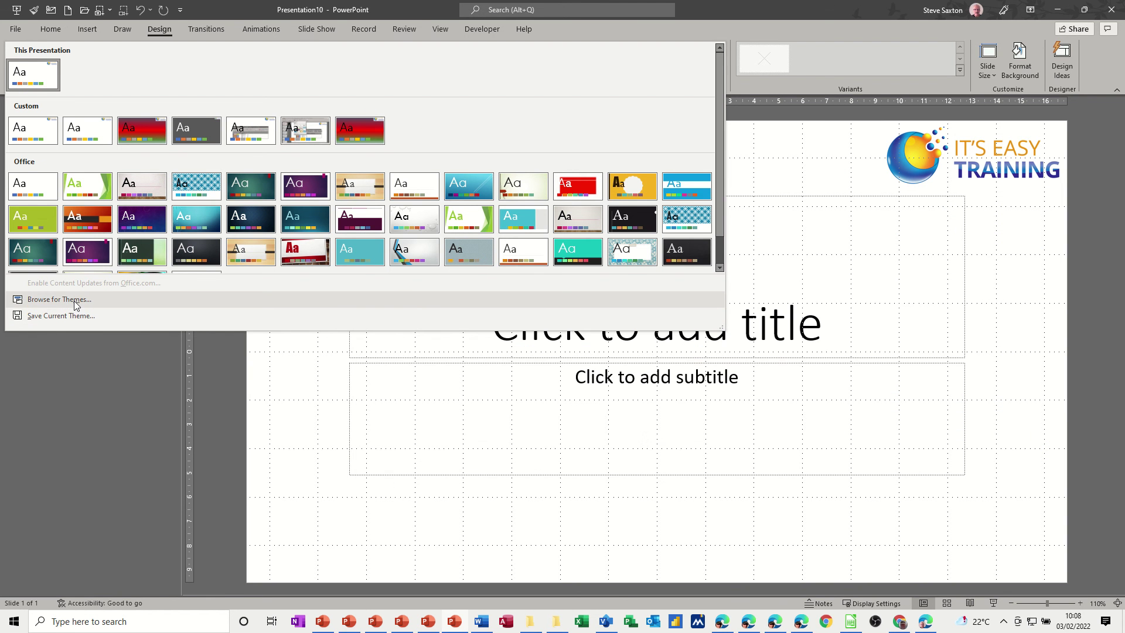
{"action": "left_click", "coordinate": [58, 300]}
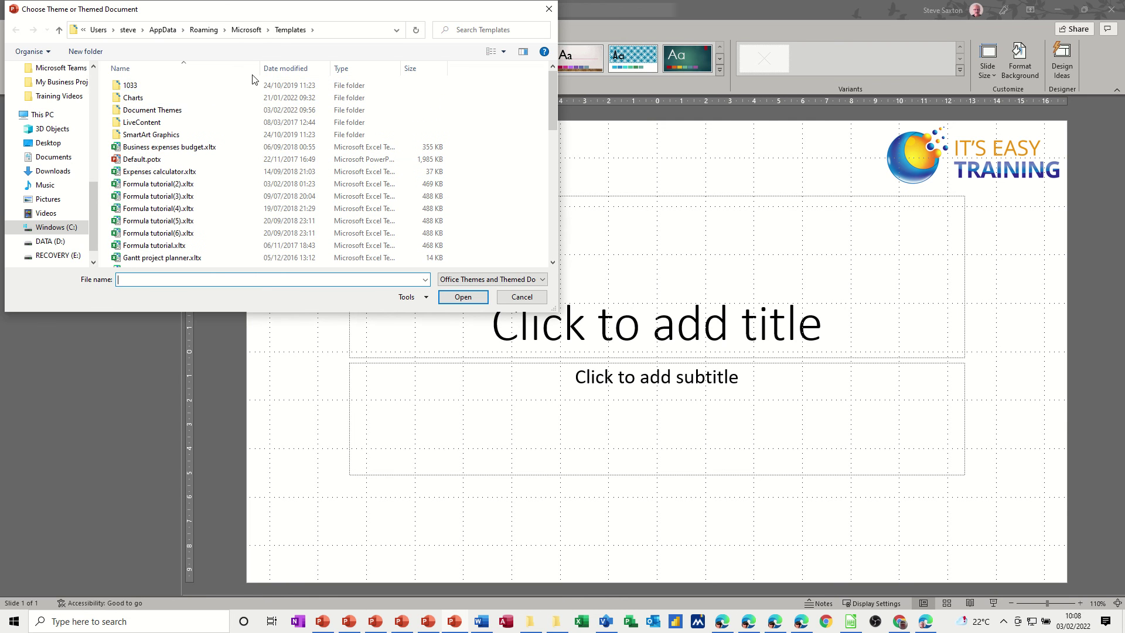
{"action": "scroll", "coordinate": [231, 213], "scroll_direction": "down", "scroll_amount": 1}
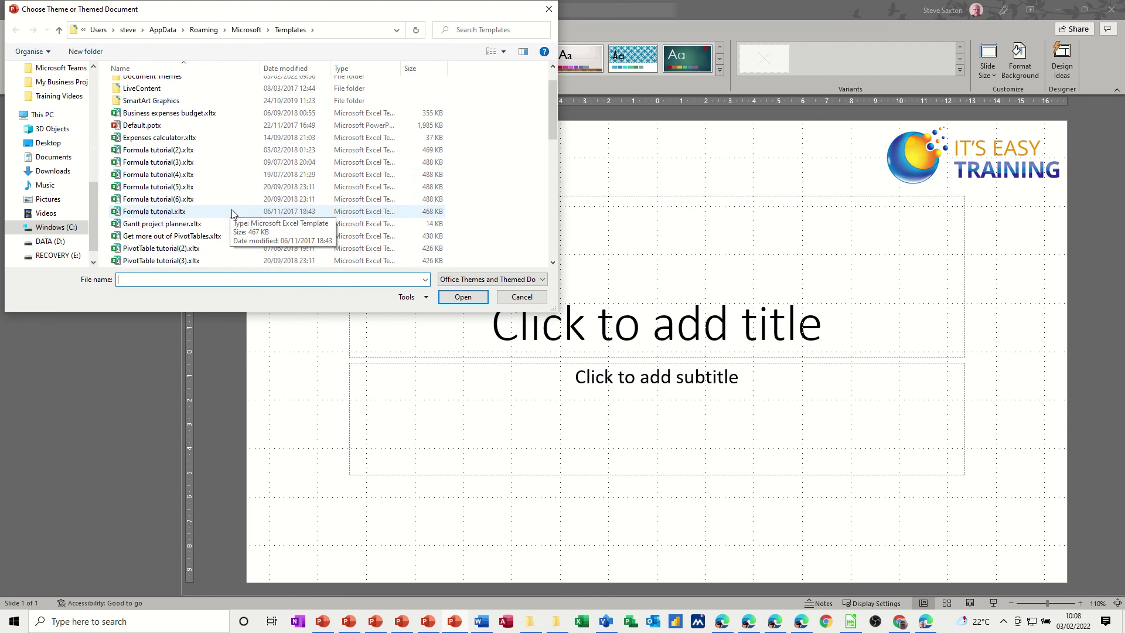
{"action": "scroll", "coordinate": [231, 212], "scroll_direction": "down", "scroll_amount": 3}
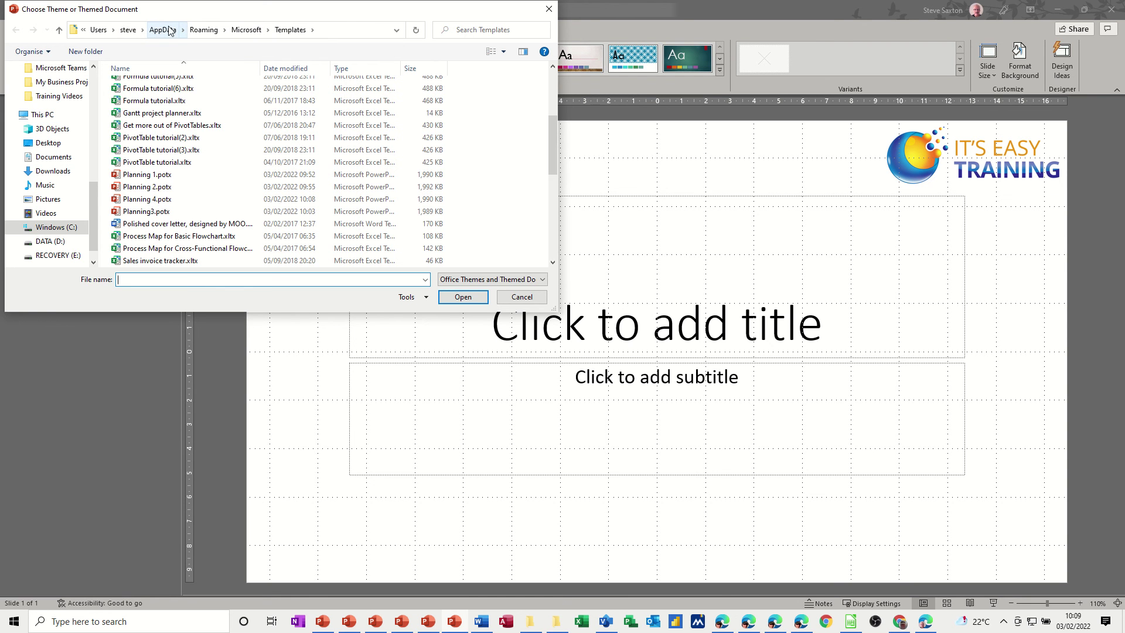
{"action": "left_click", "coordinate": [146, 201]}
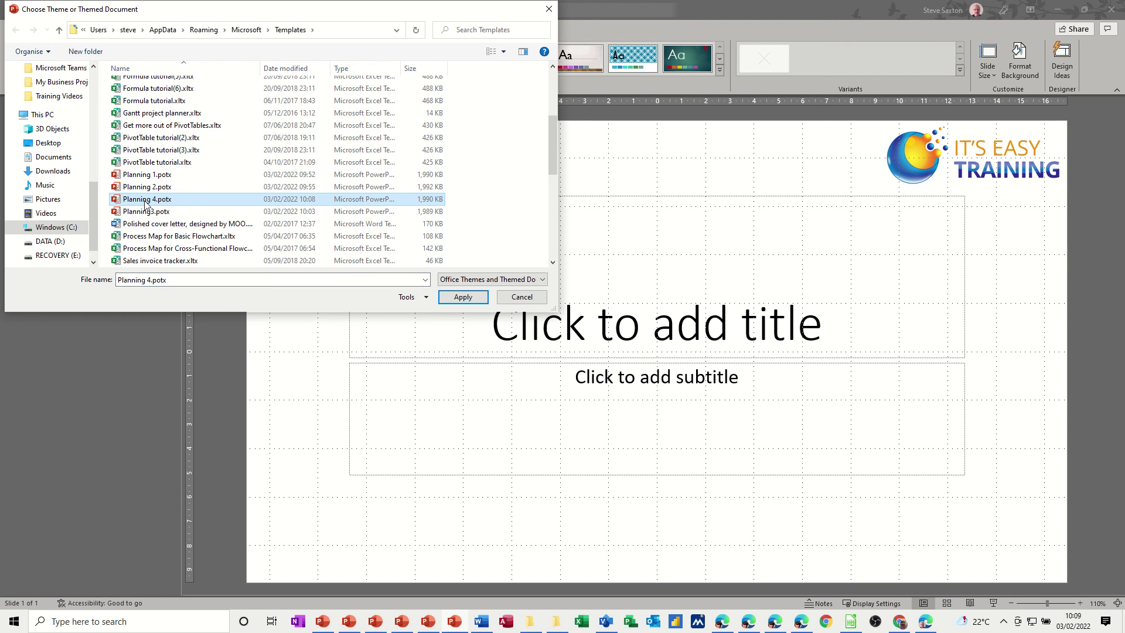
{"action": "left_click", "coordinate": [456, 298]}
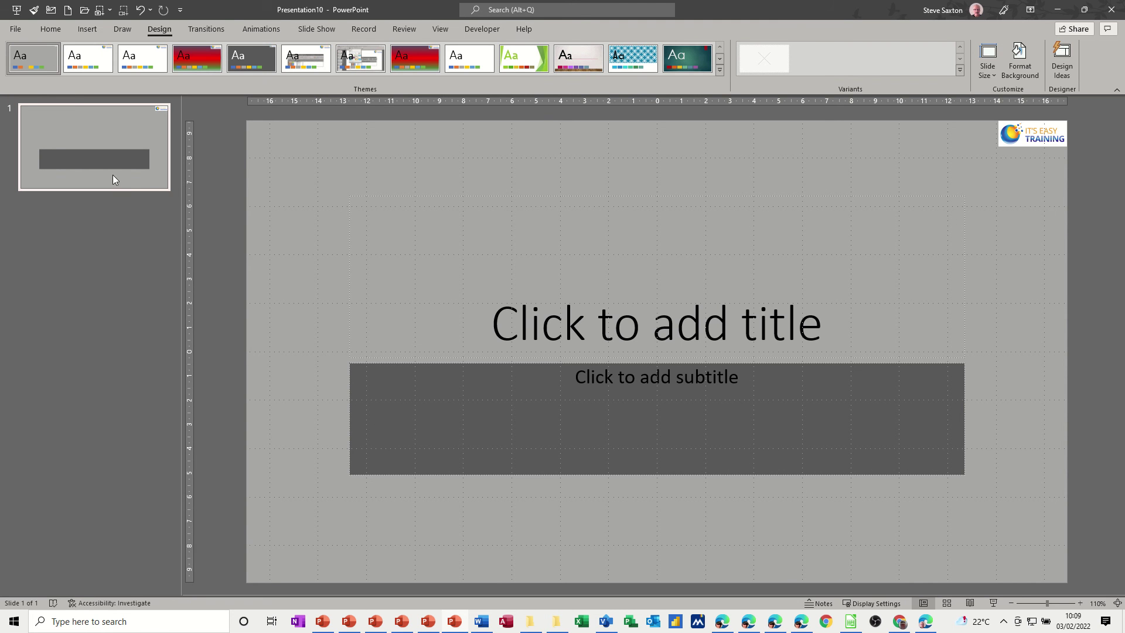
Step: Add a second slide and save the presentation's current theme as "project theme" in the Document Themes folder
{"action": "key", "text": "ctrl+m"}
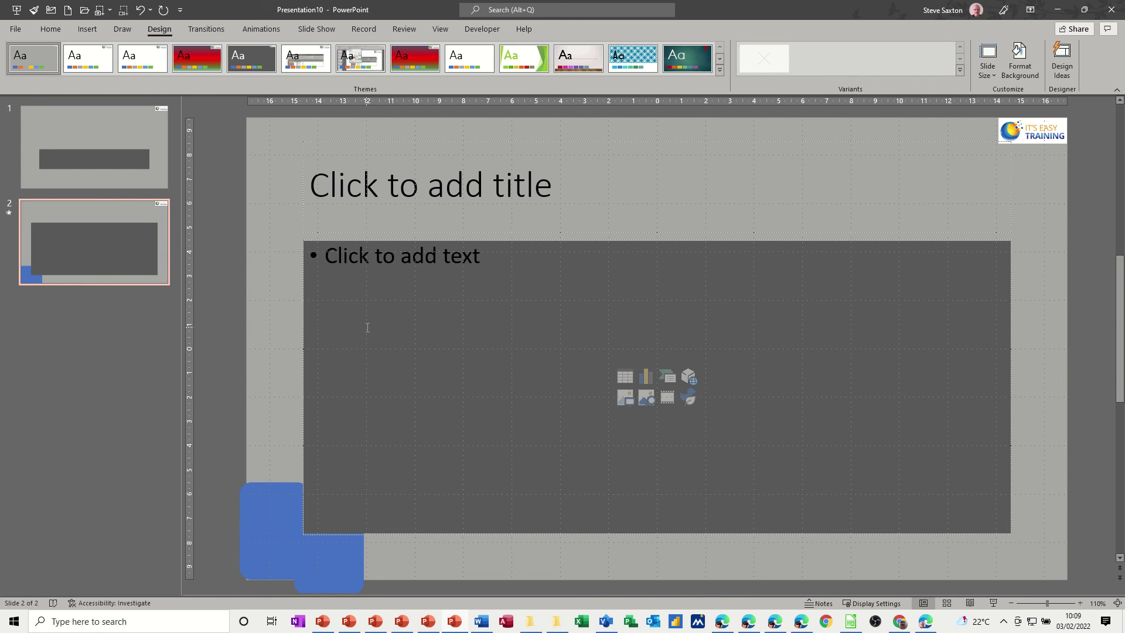
{"action": "left_click", "coordinate": [722, 72]}
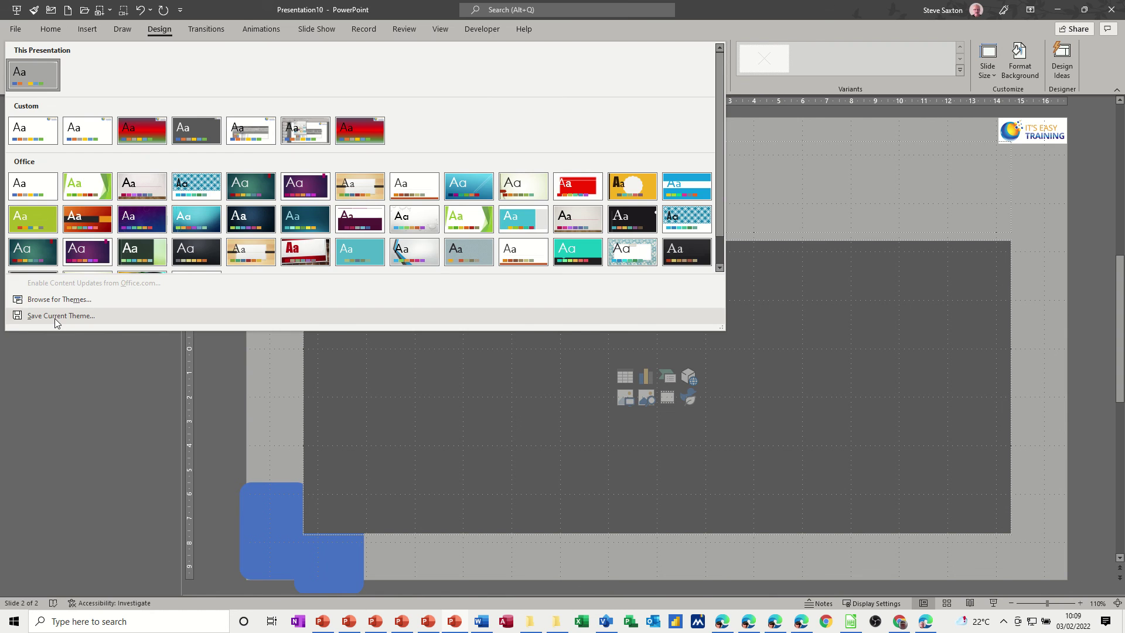
{"action": "left_click", "coordinate": [56, 317]}
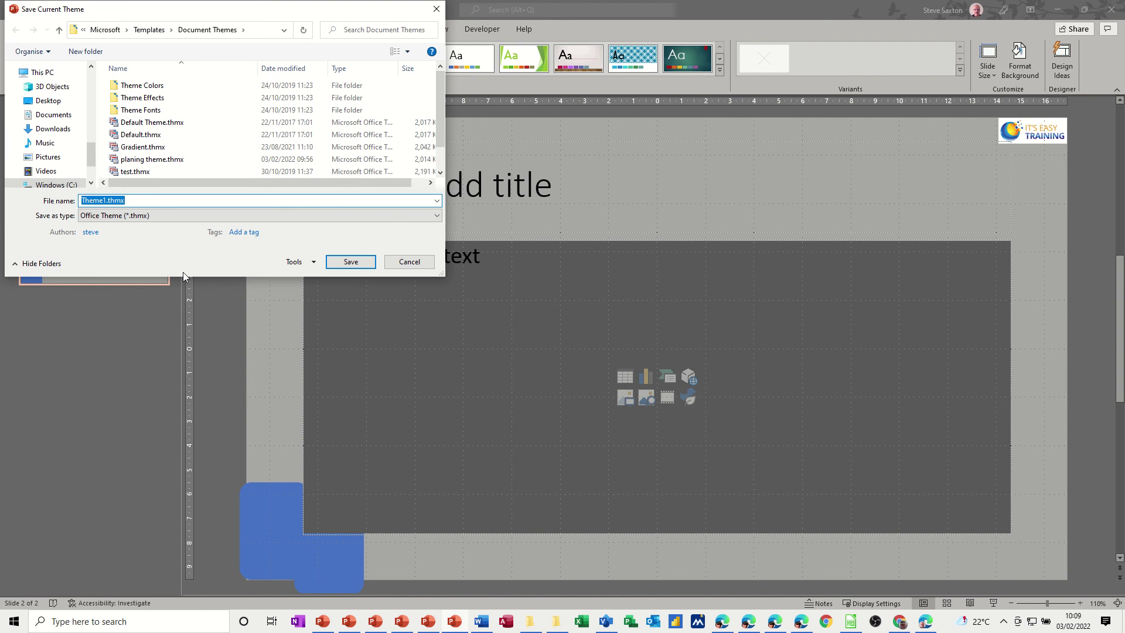
{"action": "type", "text": "project theme"}
{"action": "left_click", "coordinate": [341, 262]}
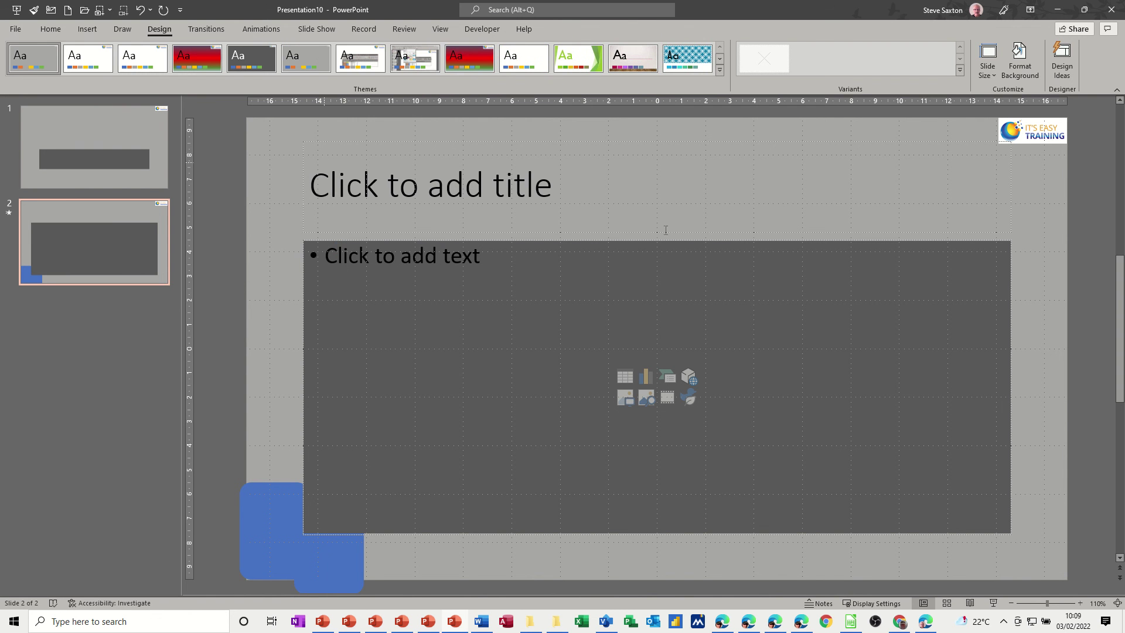
Step: Create another new presentation and apply the custom theme "project theme" to it
{"action": "key", "text": "ctrl+n"}
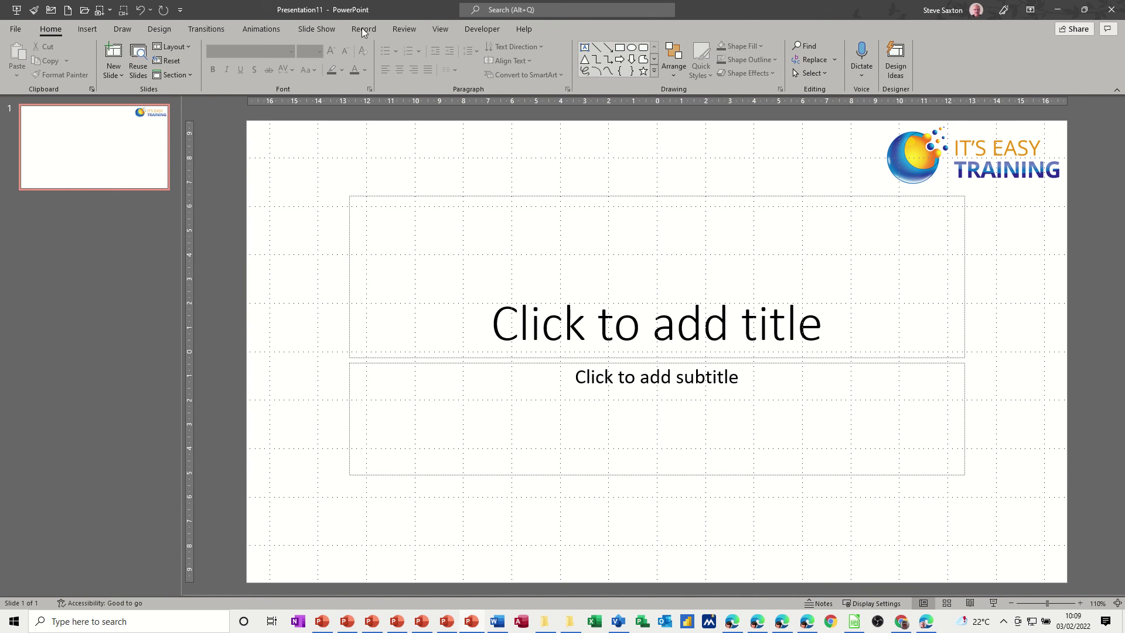
{"action": "left_click", "coordinate": [157, 29]}
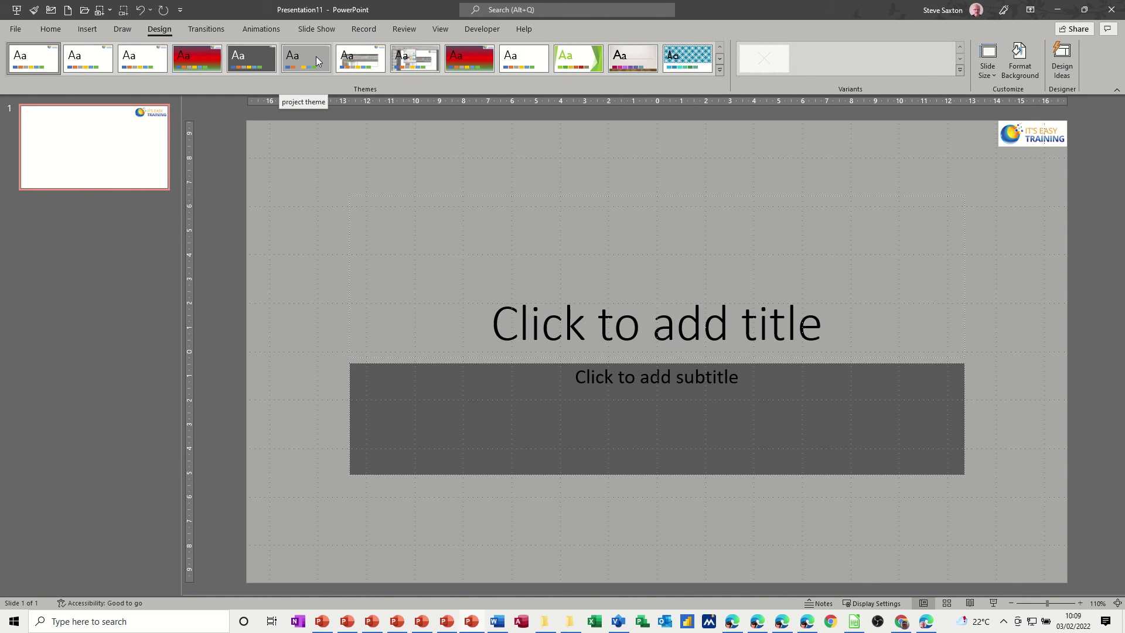
{"action": "left_click", "coordinate": [316, 56]}
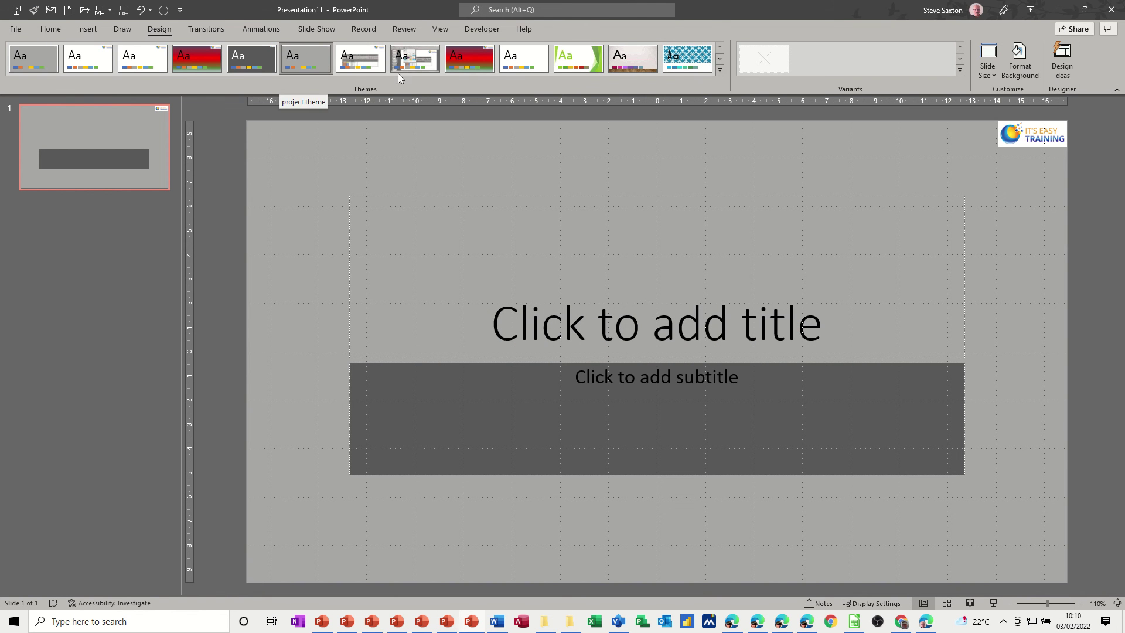
{"action": "left_click", "coordinate": [720, 69]}
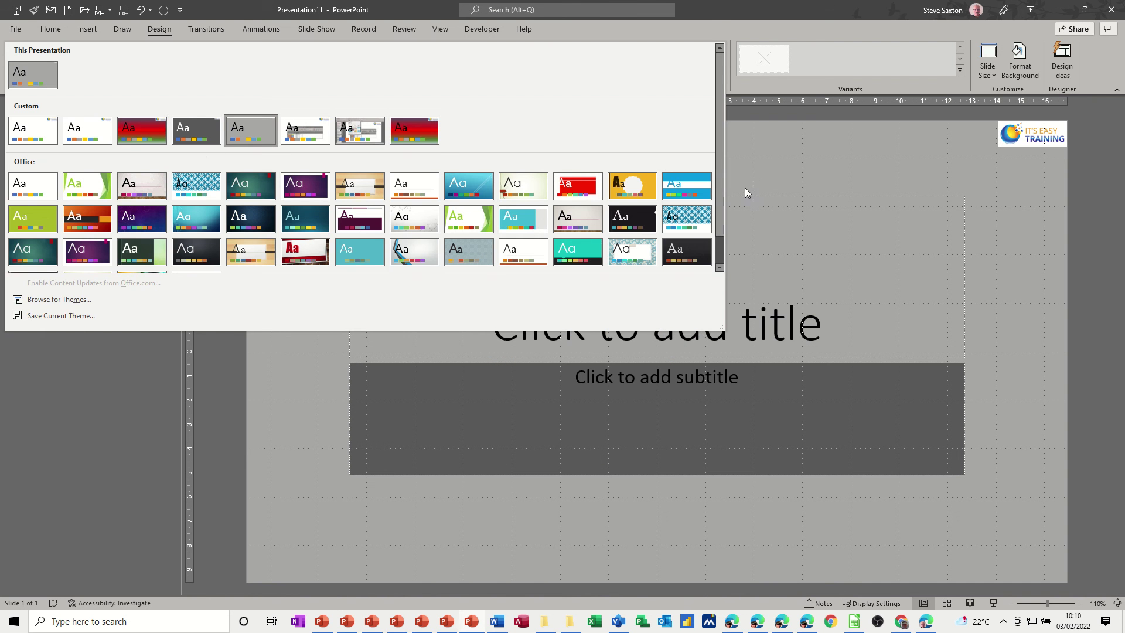
{"action": "left_click", "coordinate": [752, 186]}
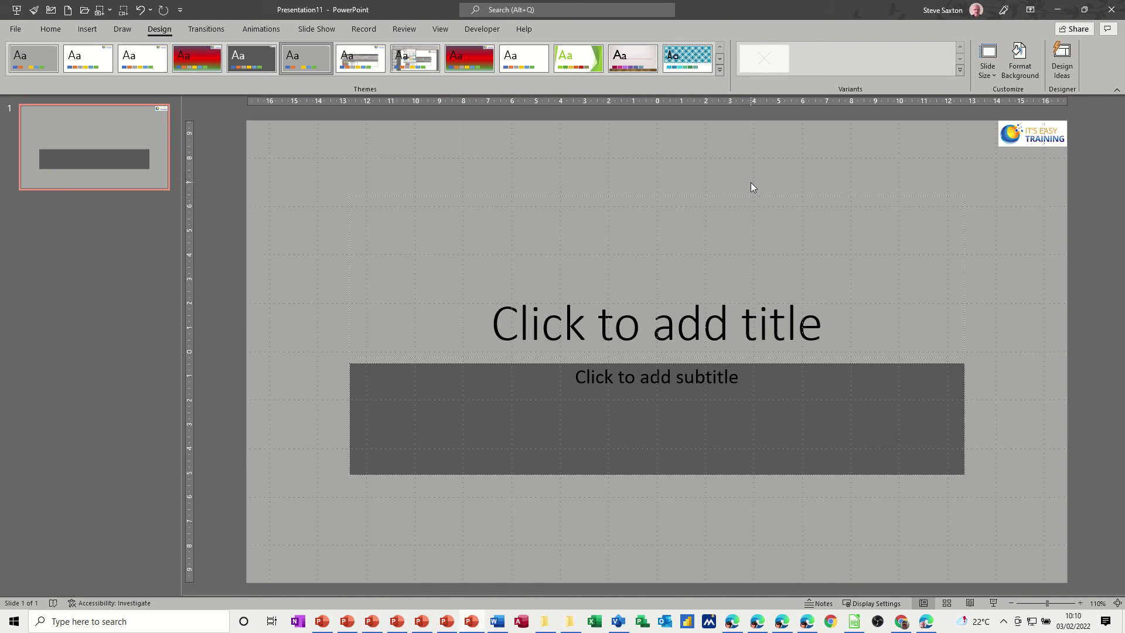
Step: Create a new presentation from the custom template "Planning 4" in the Templates folder
{"action": "left_click", "coordinate": [15, 29]}
{"action": "left_click", "coordinate": [20, 84]}
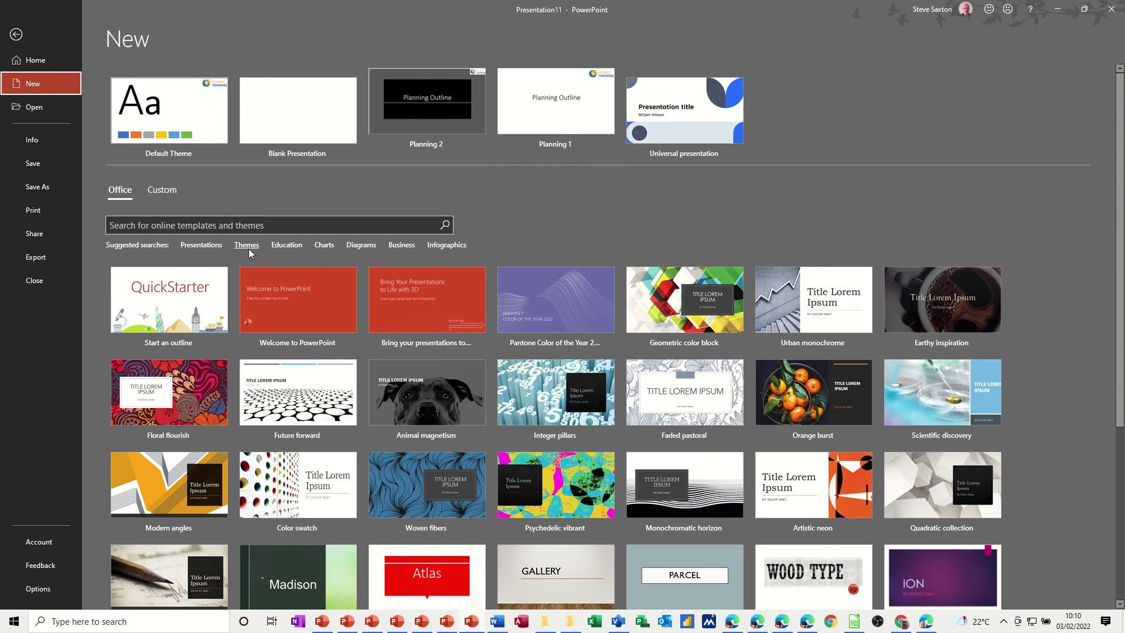
{"action": "left_click", "coordinate": [164, 192]}
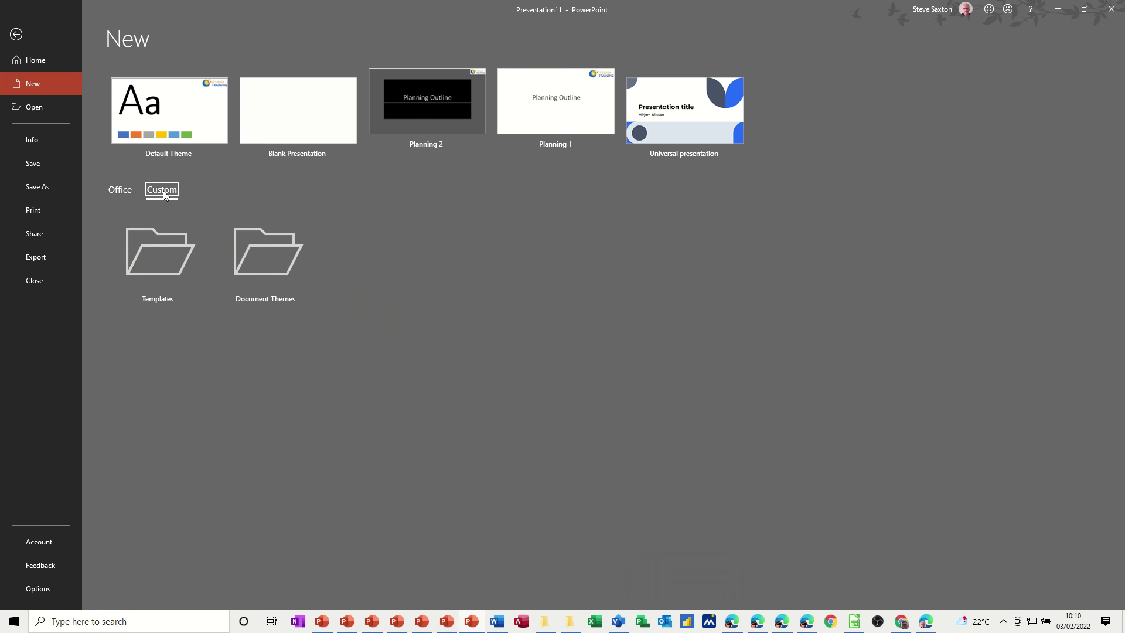
{"action": "left_click", "coordinate": [154, 259]}
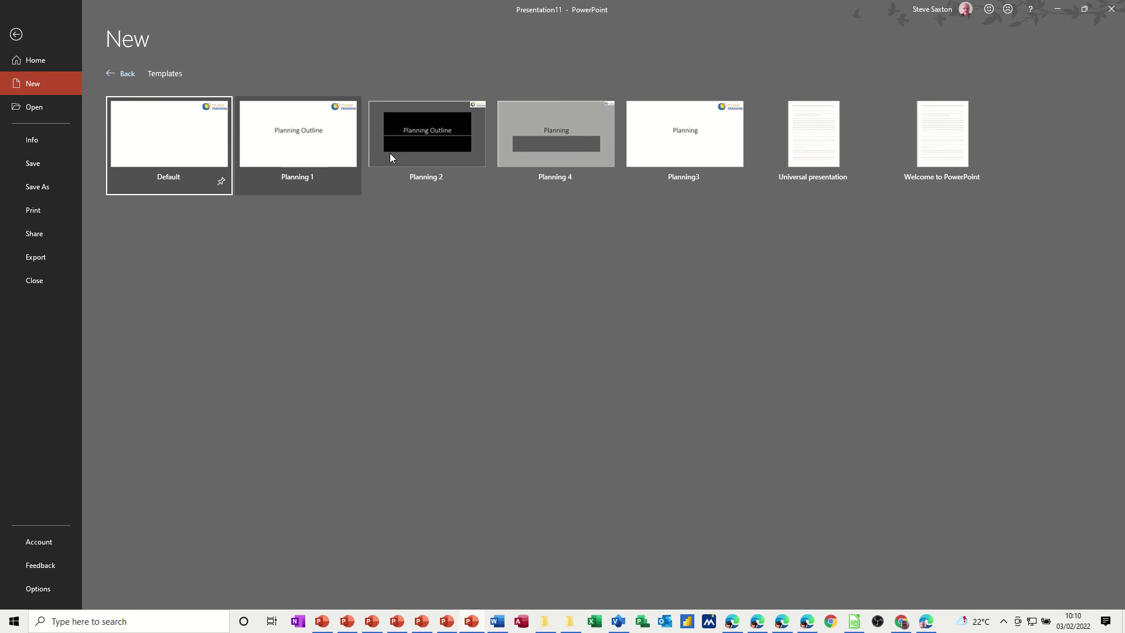
{"action": "left_click", "coordinate": [556, 151]}
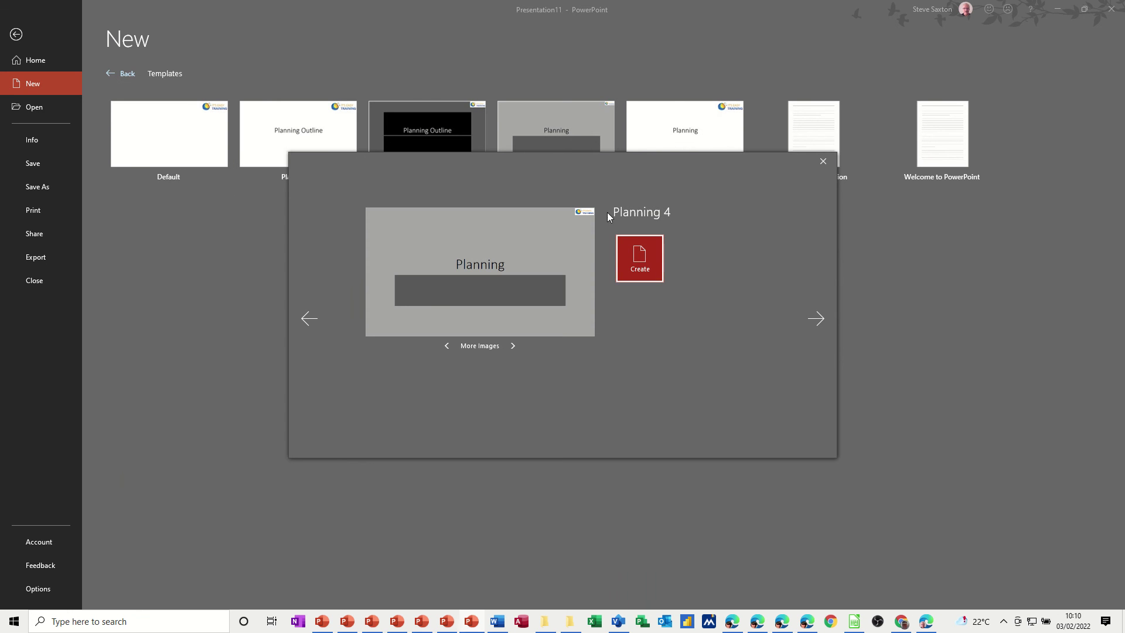
{"action": "left_click", "coordinate": [639, 258]}
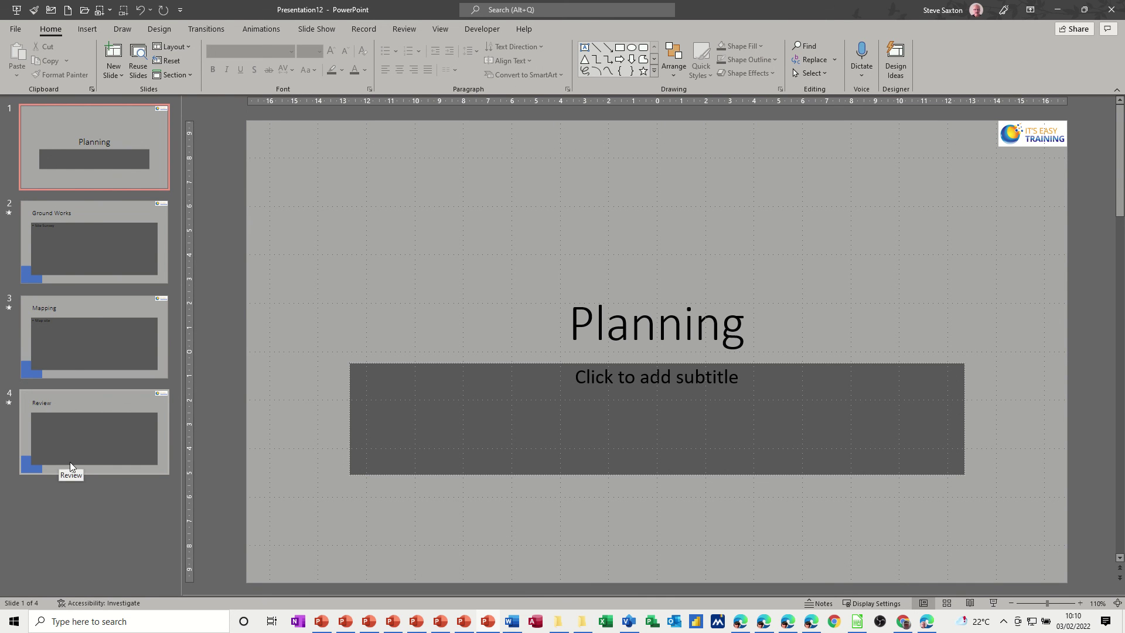
Step: Review the custom templates available for new presentations in the Templates folder, and return to the slides
{"action": "left_click", "coordinate": [16, 30]}
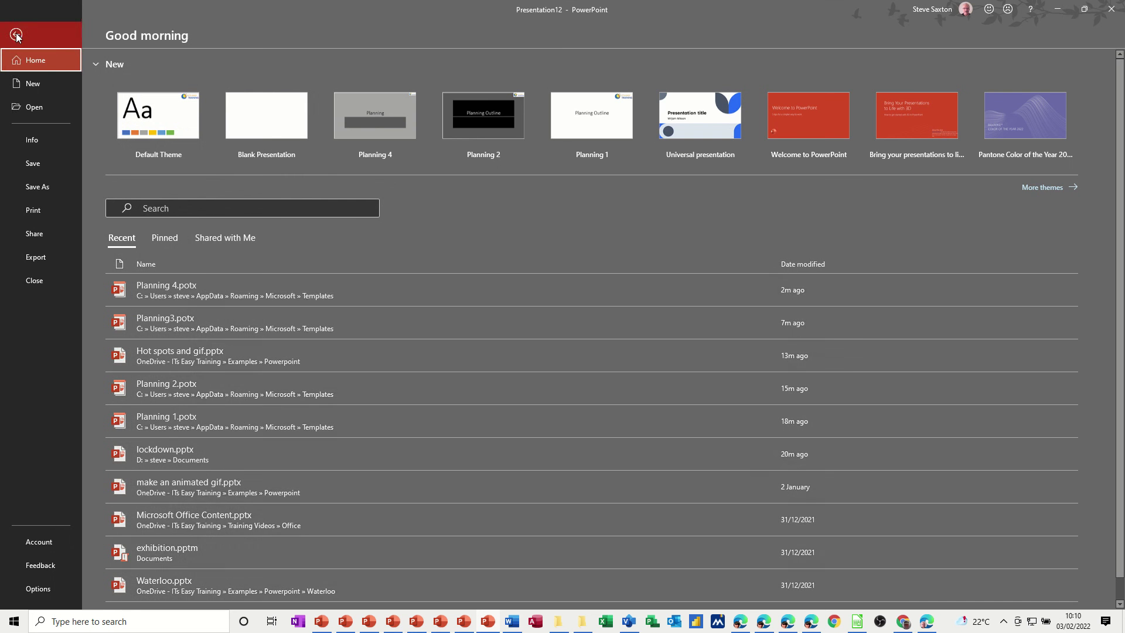
{"action": "left_click", "coordinate": [28, 84]}
{"action": "left_click", "coordinate": [164, 191]}
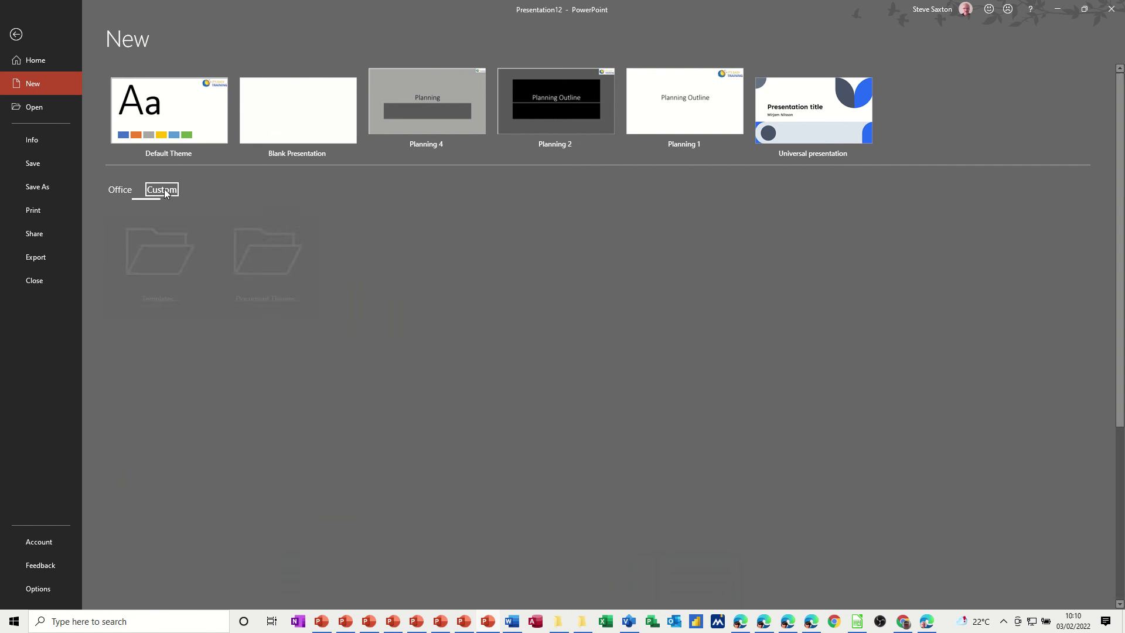
{"action": "left_click", "coordinate": [159, 270]}
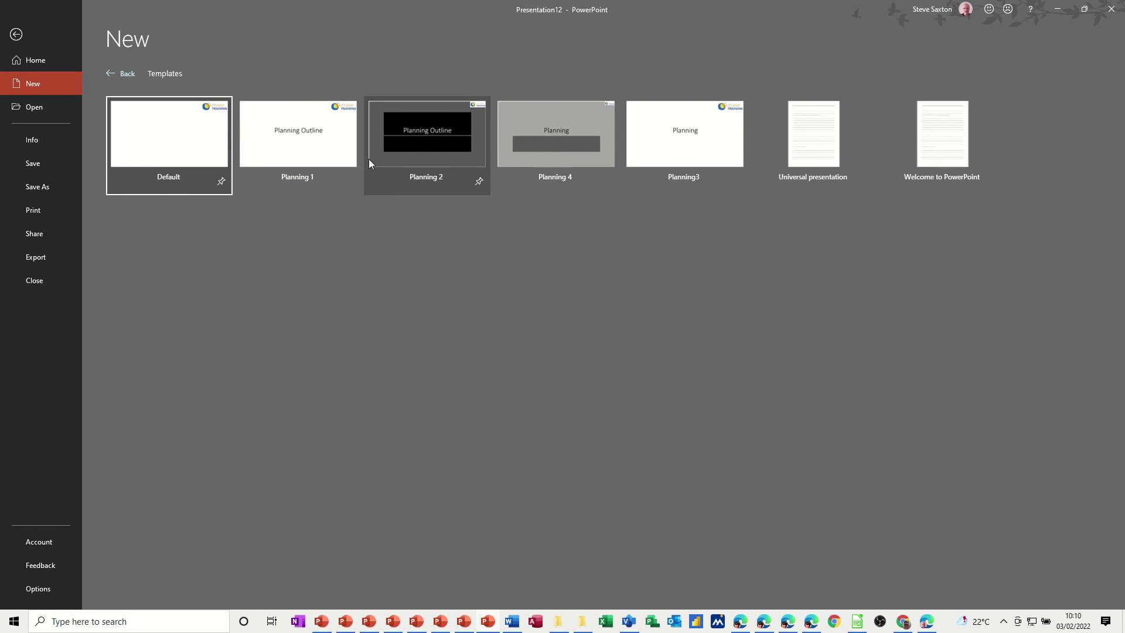
{"action": "left_click", "coordinate": [130, 82]}
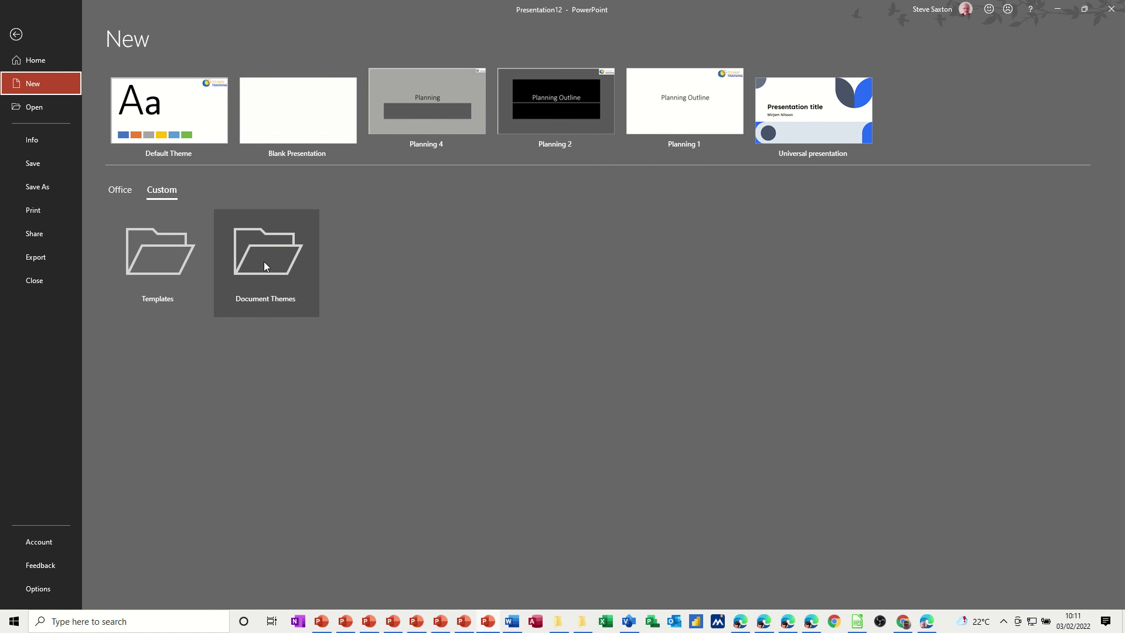
{"action": "left_click", "coordinate": [17, 34]}
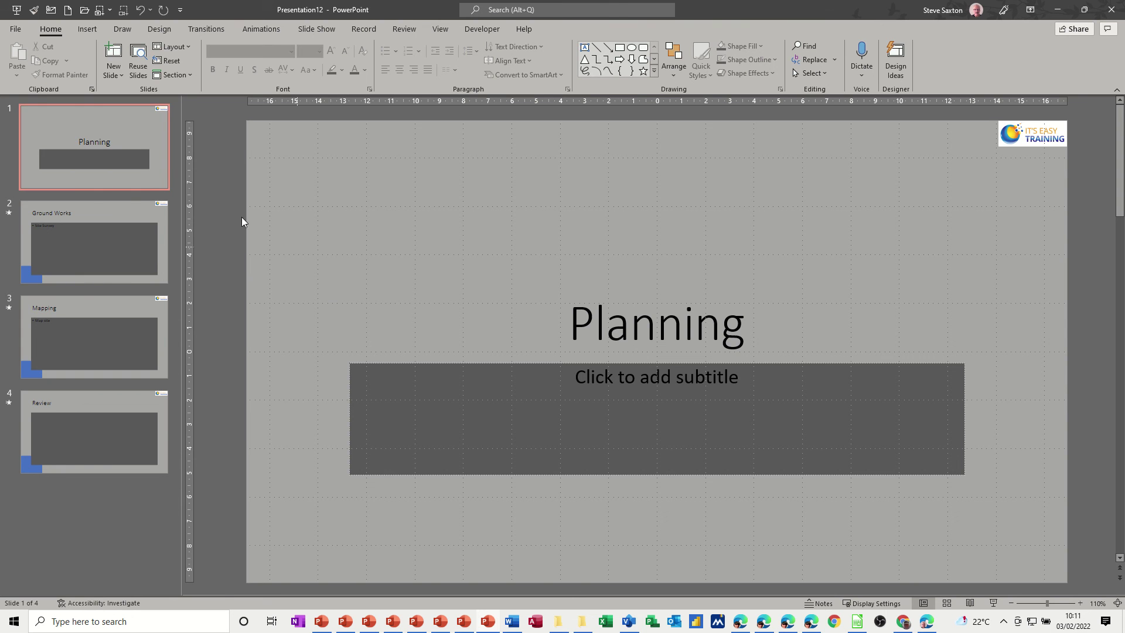
Step: Start saving the presentation as a PowerPoint Template (*.potx) and check the full path and contents of the Templates folder
{"action": "left_click", "coordinate": [15, 29]}
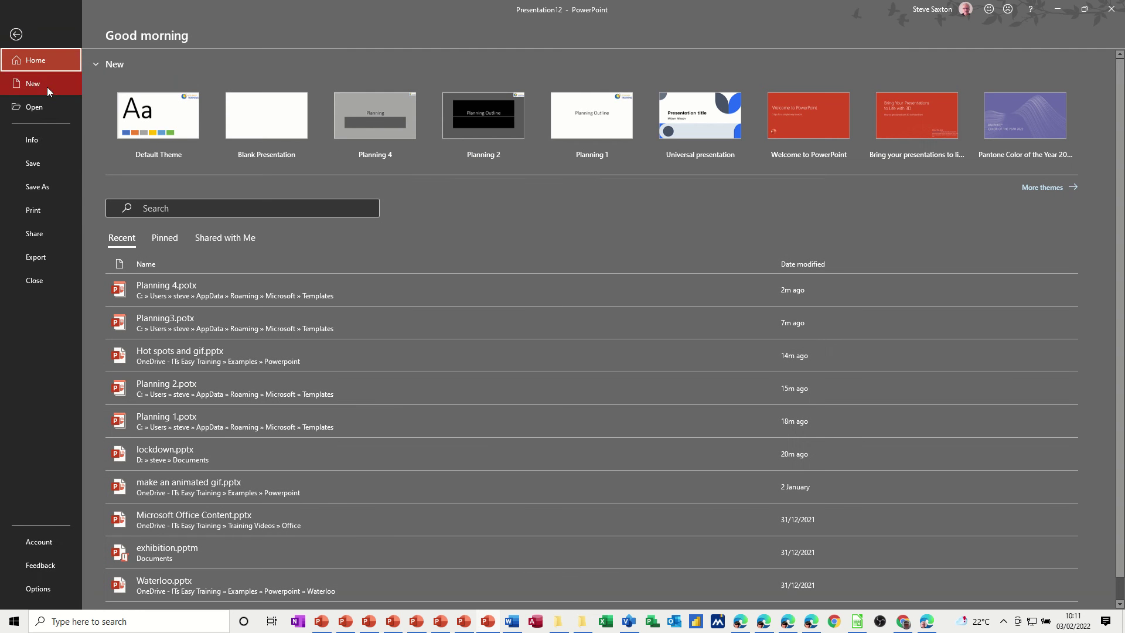
{"action": "left_click", "coordinate": [44, 186]}
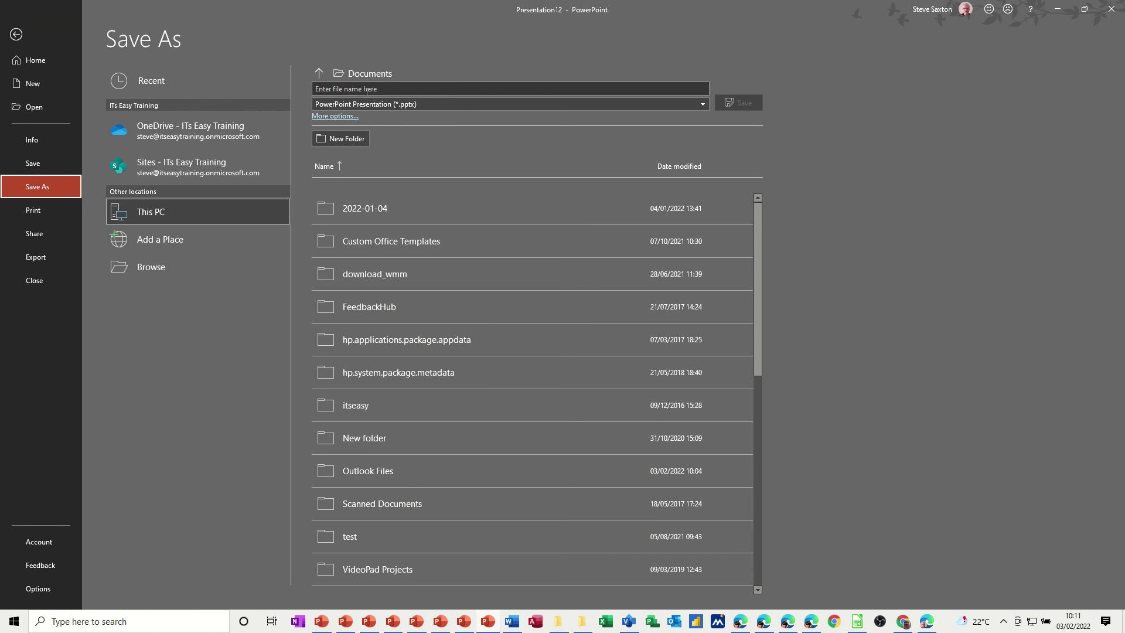
{"action": "left_click", "coordinate": [385, 104]}
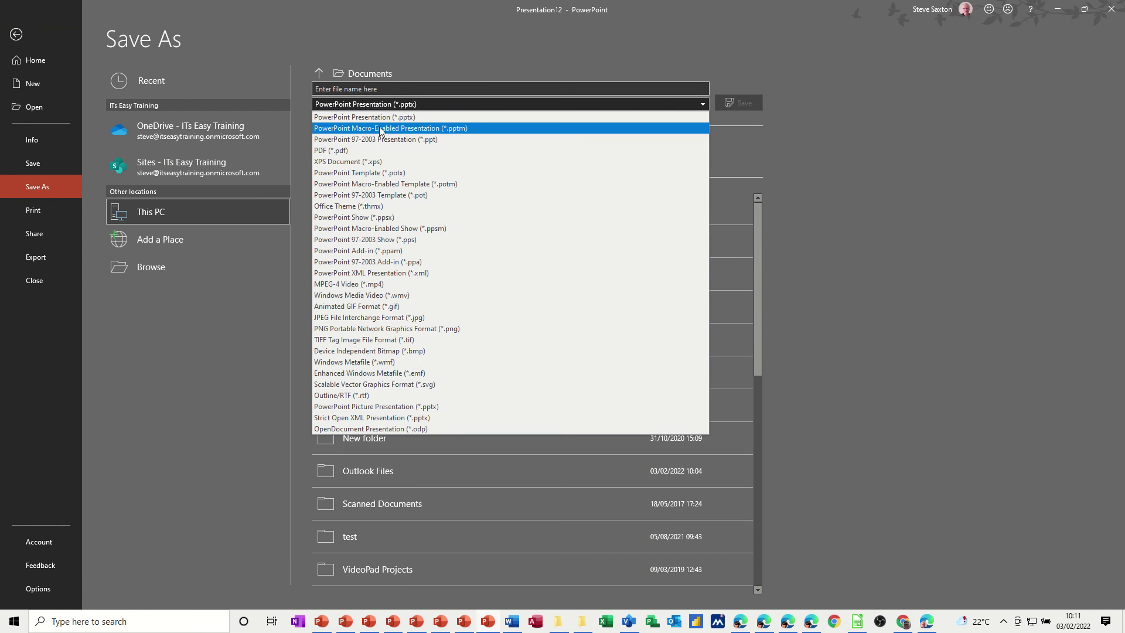
{"action": "left_click", "coordinate": [380, 172]}
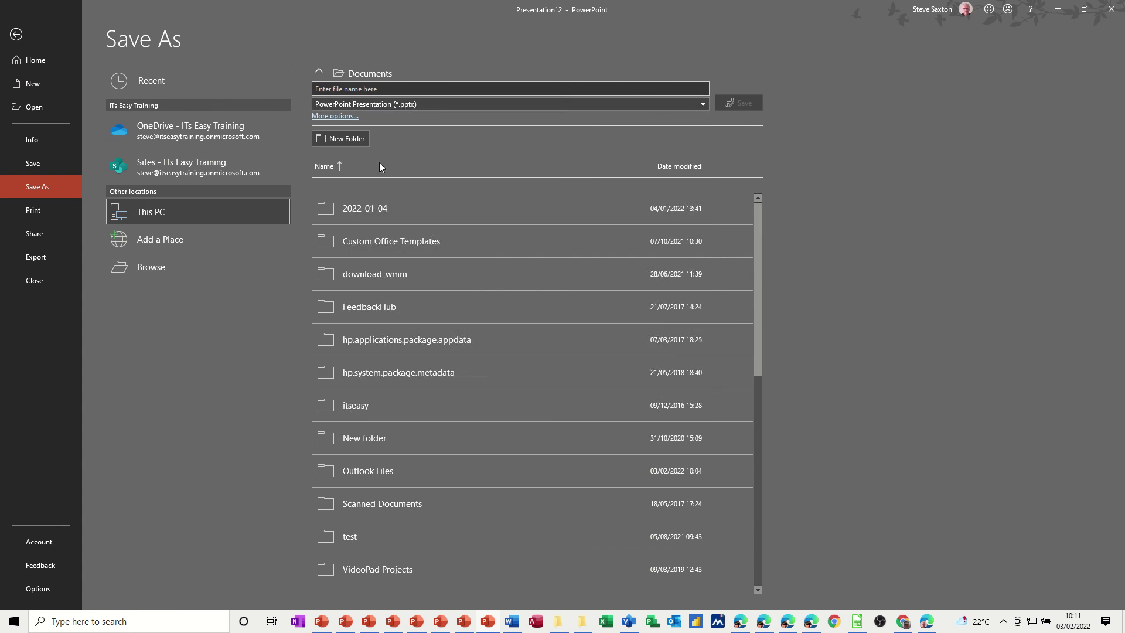
{"action": "left_click", "coordinate": [431, 76]}
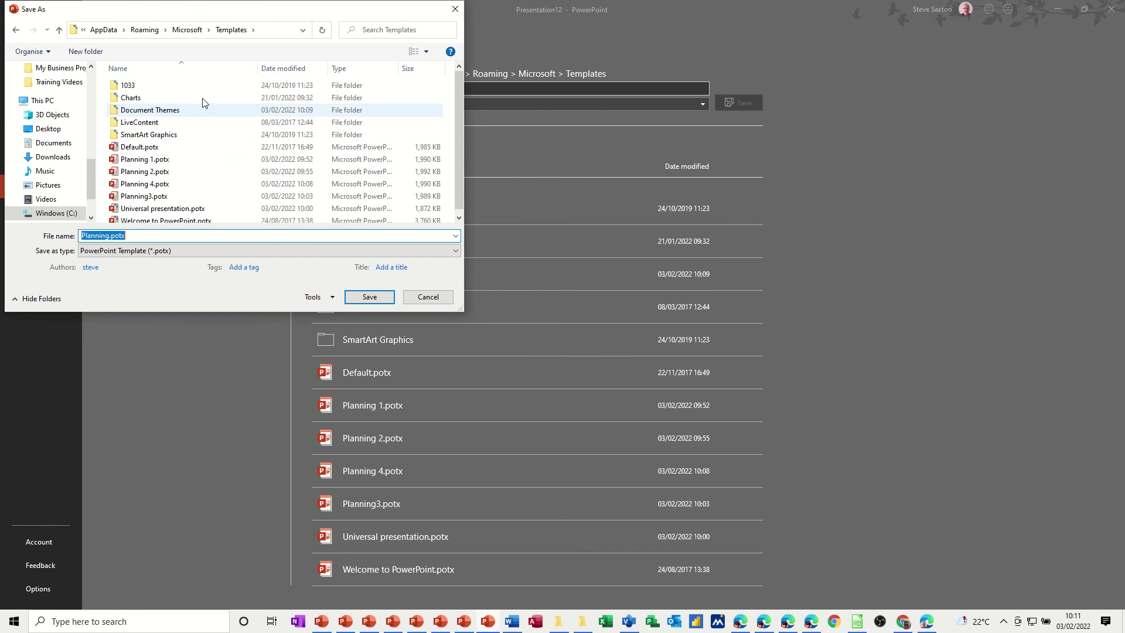
{"action": "left_click", "coordinate": [268, 30]}
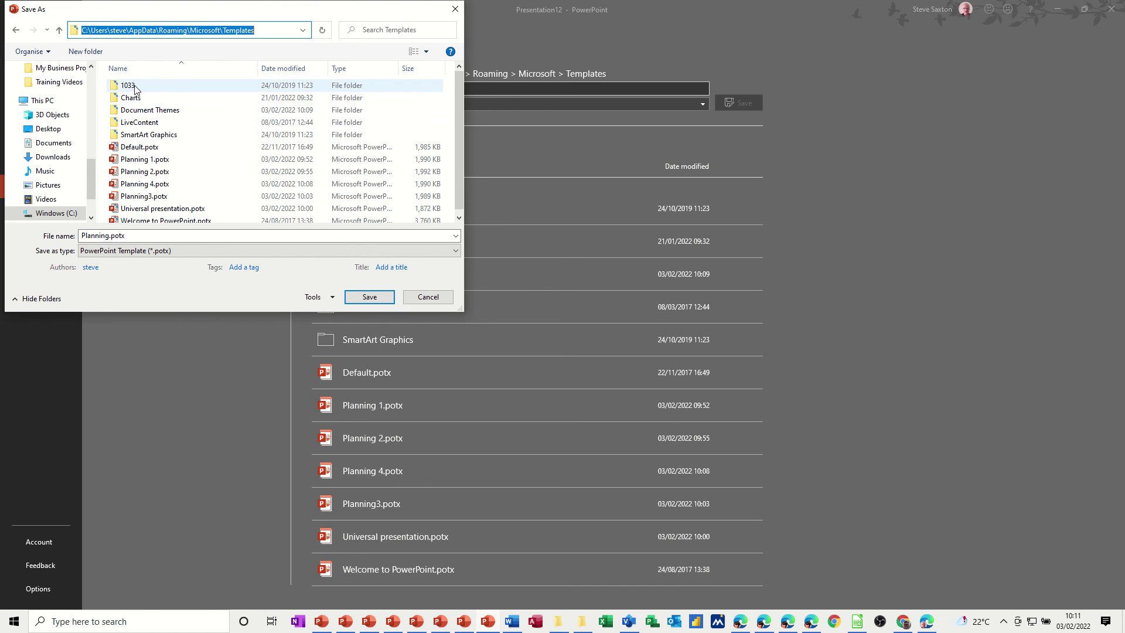
{"action": "scroll", "coordinate": [176, 126], "scroll_direction": "down", "scroll_amount": 1}
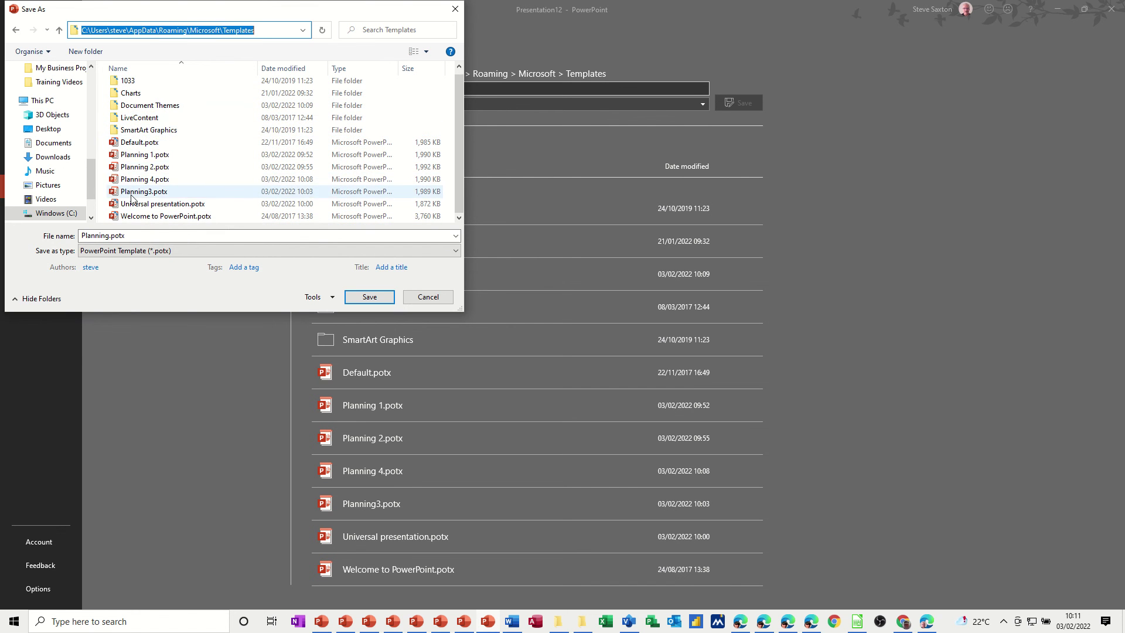
{"action": "scroll", "coordinate": [138, 155], "scroll_direction": "up", "scroll_amount": 1}
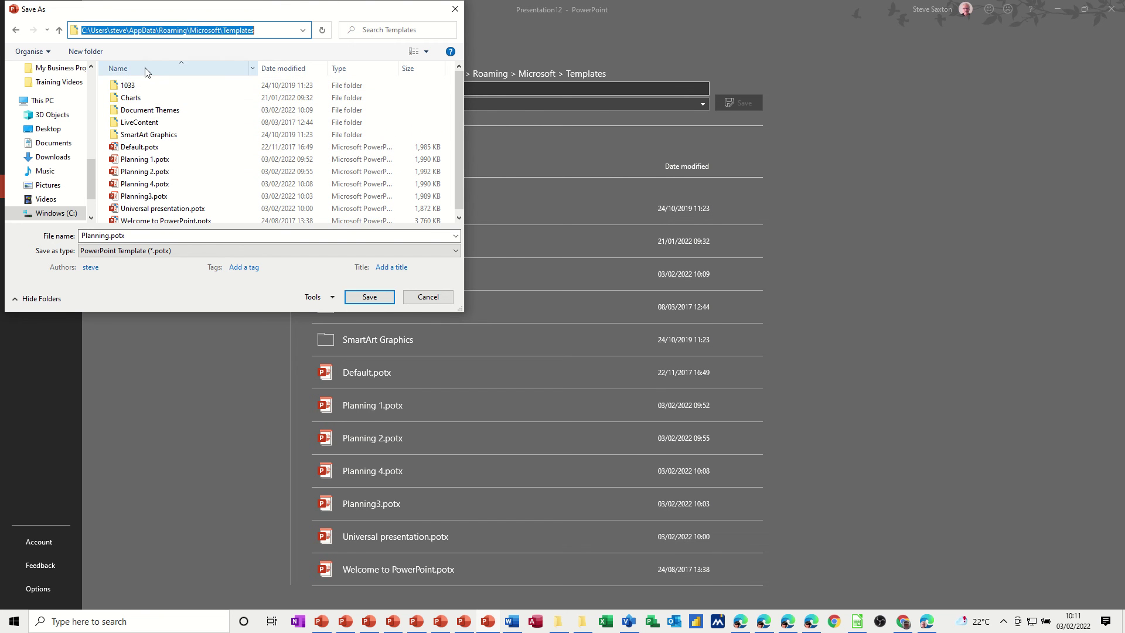
Step: Create a subfolder named with the user's first name in Templates and move Planning 1.potx and Planning 2.potx into it
{"action": "key", "text": "End"}
{"action": "left_click", "coordinate": [88, 52]}
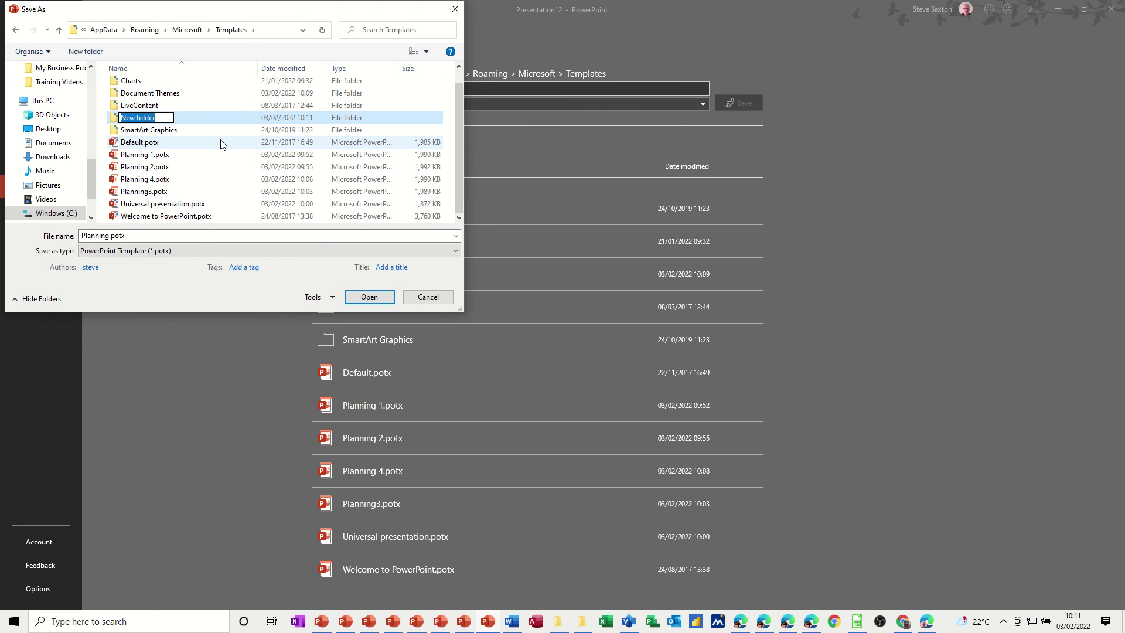
{"action": "type", "text": "Steve"}
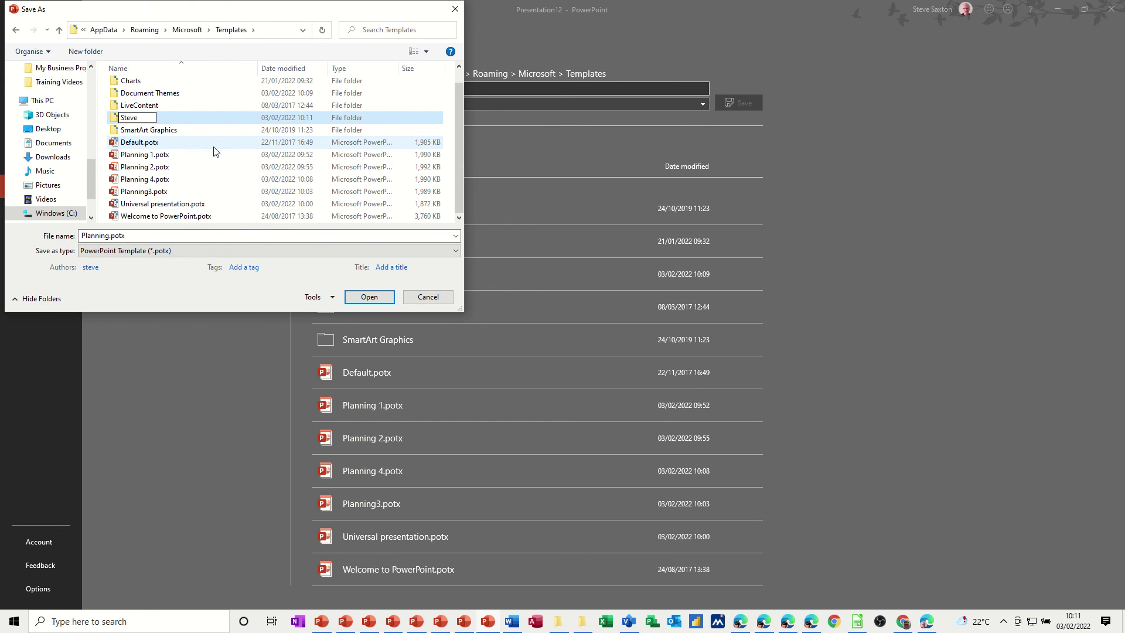
{"action": "key", "text": "Return"}
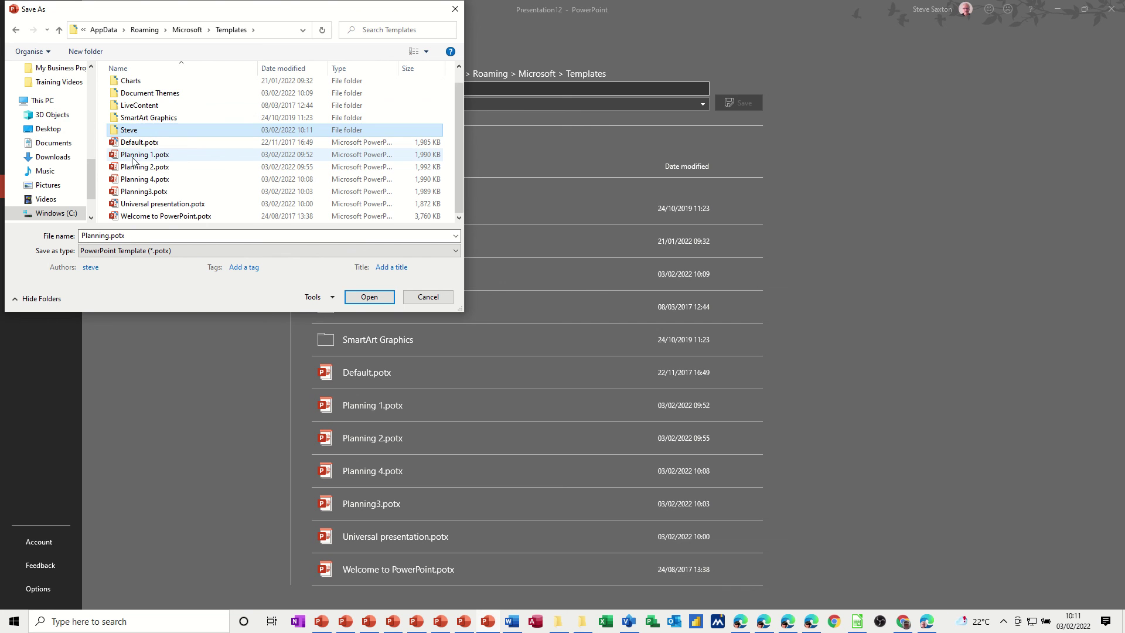
{"action": "left_click_drag", "start_coordinate": [133, 159], "coordinate": [145, 135]}
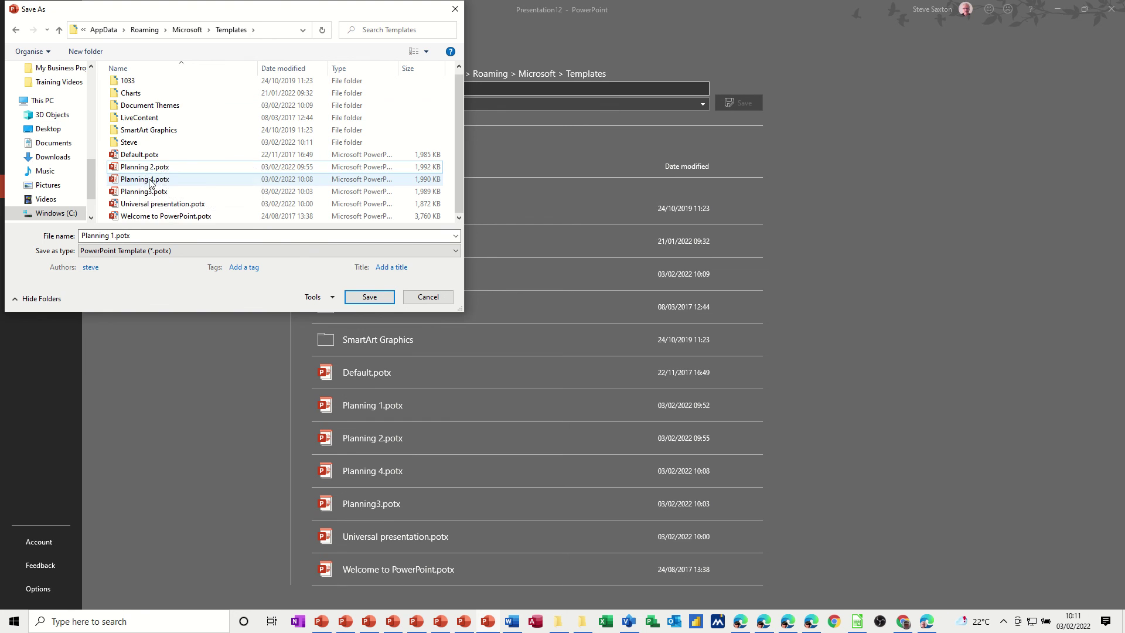
{"action": "left_click_drag", "start_coordinate": [135, 170], "coordinate": [146, 139]}
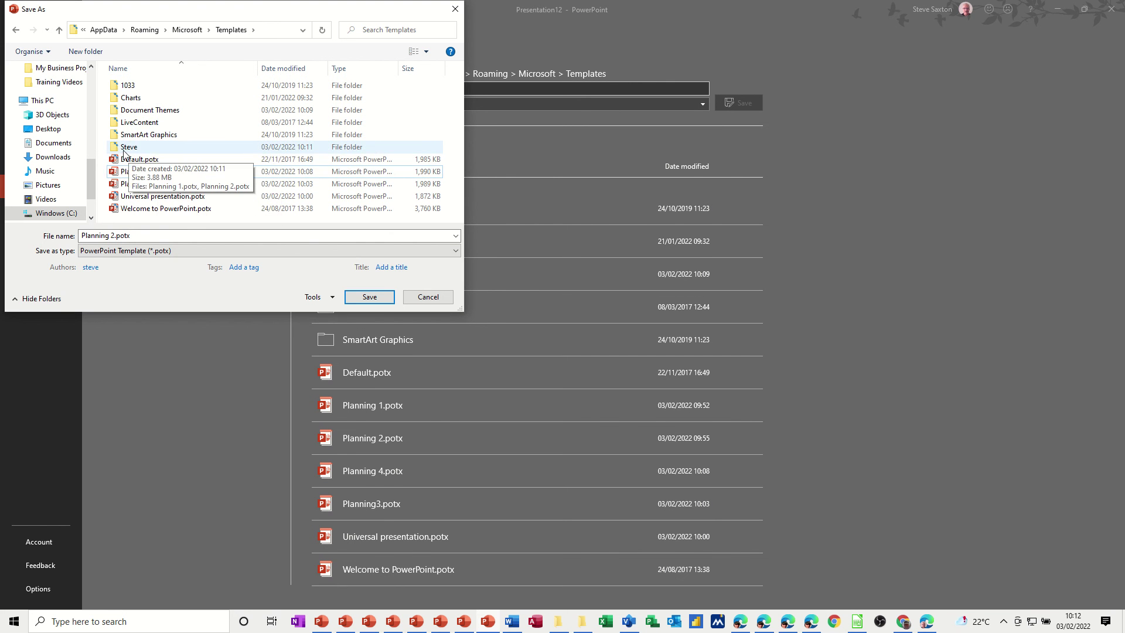
Step: Save the presentation as the template "Planning 2.potx" in the Templates folder, agreeing to replace the file of that name
{"action": "left_click", "coordinate": [368, 297]}
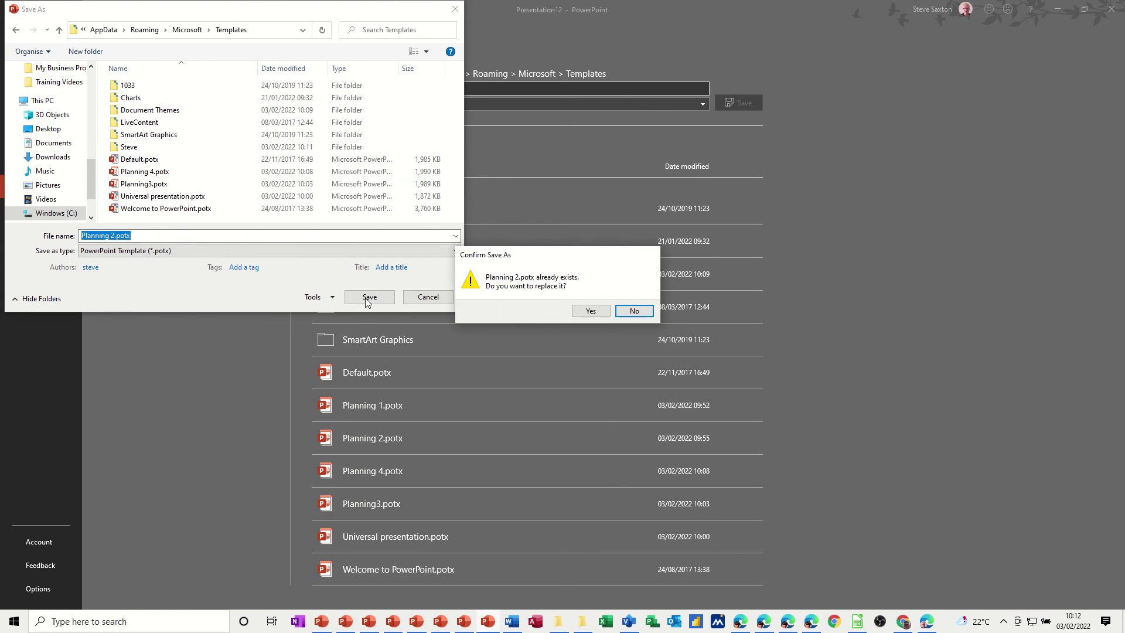
{"action": "left_click", "coordinate": [590, 317]}
{"action": "left_click", "coordinate": [578, 314]}
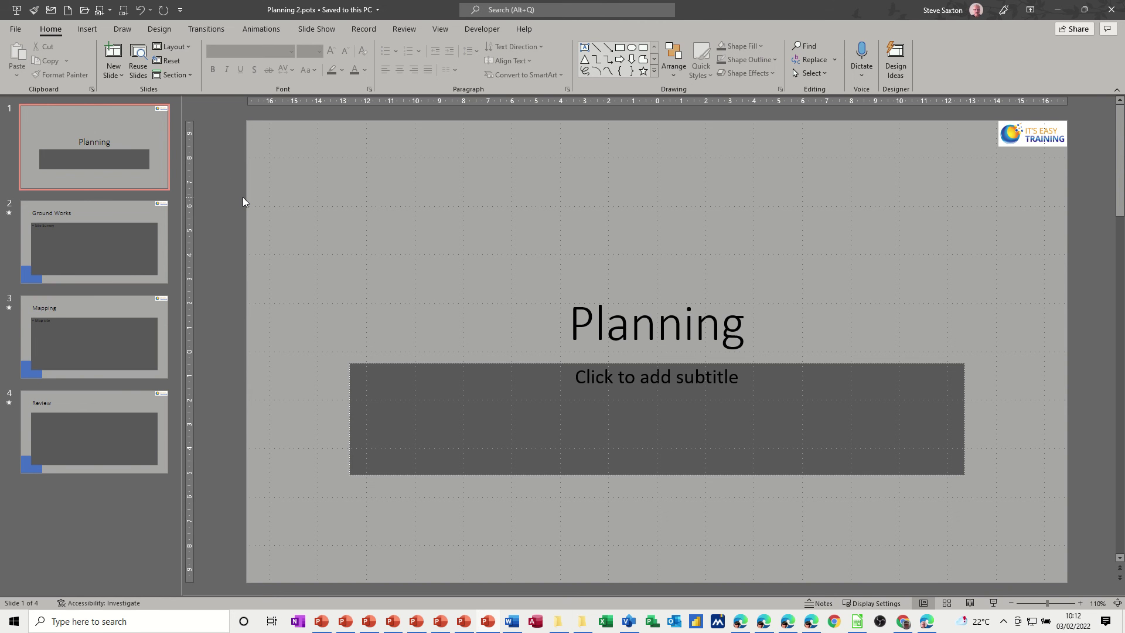
Step: Review the custom templates offered in the new subfolder of Templates for new presentations, and return to the slides
{"action": "left_click", "coordinate": [14, 30]}
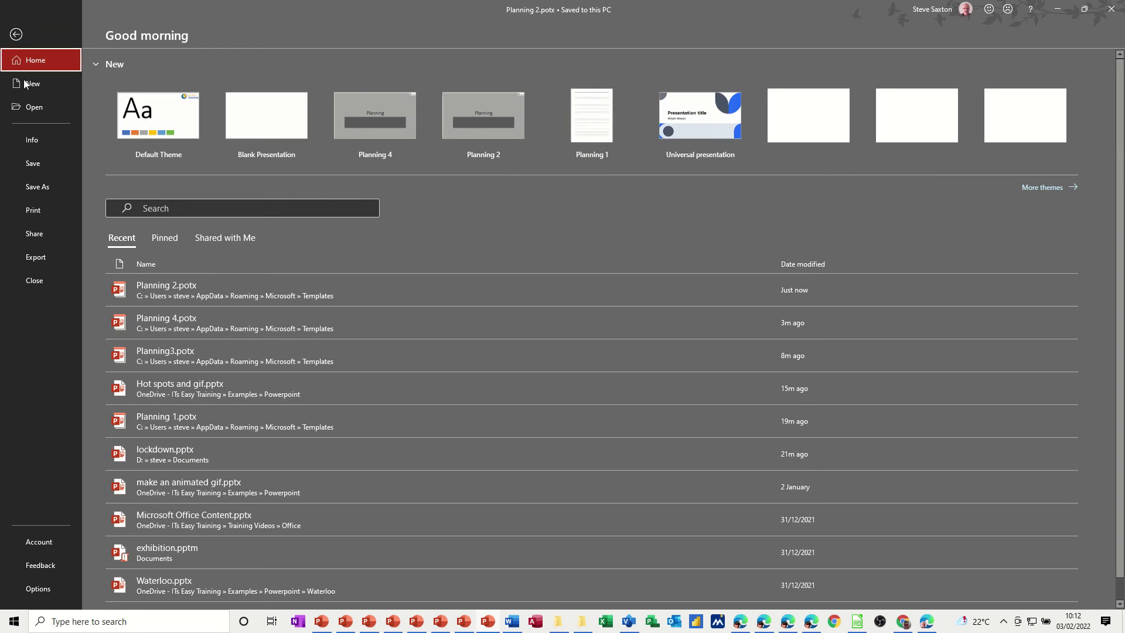
{"action": "left_click", "coordinate": [25, 88]}
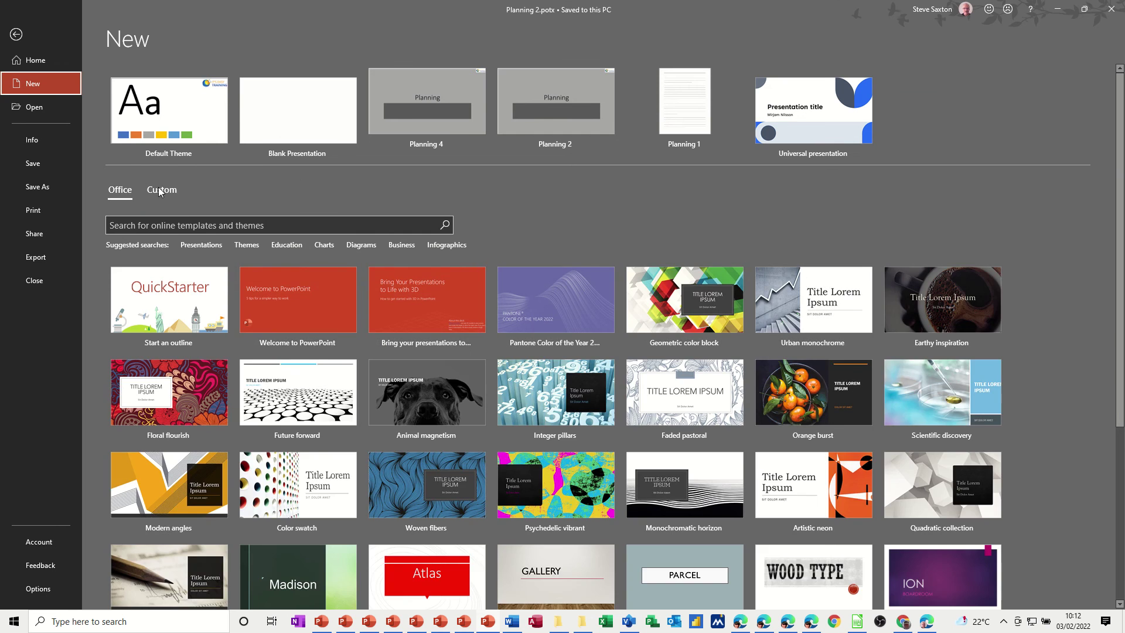
{"action": "left_click", "coordinate": [160, 192]}
{"action": "left_click", "coordinate": [154, 248]}
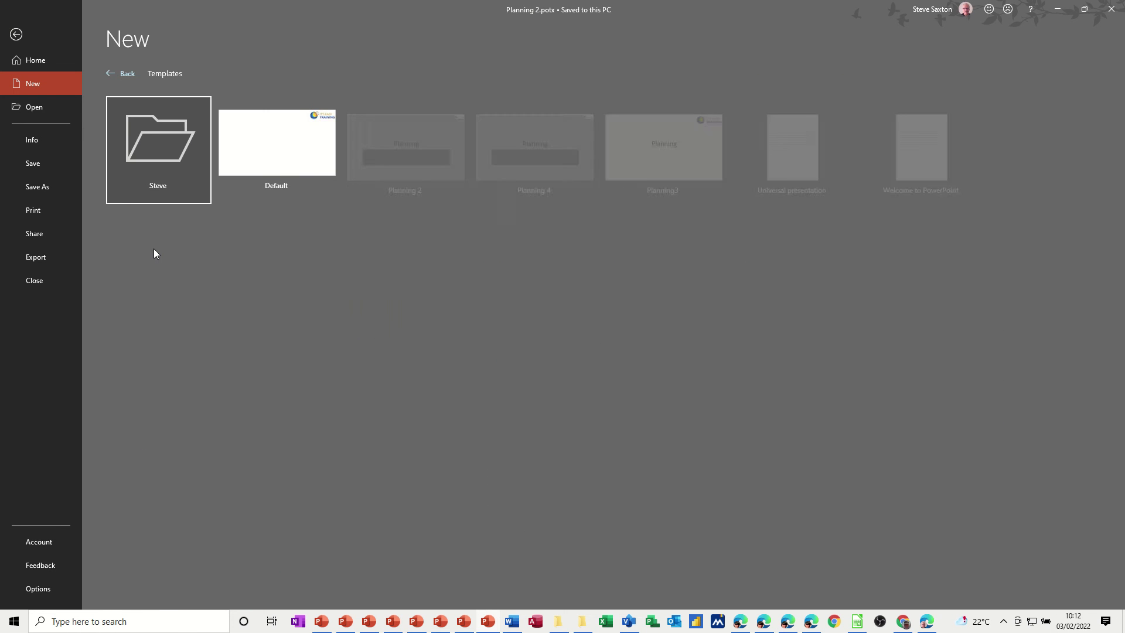
{"action": "left_click", "coordinate": [177, 142]}
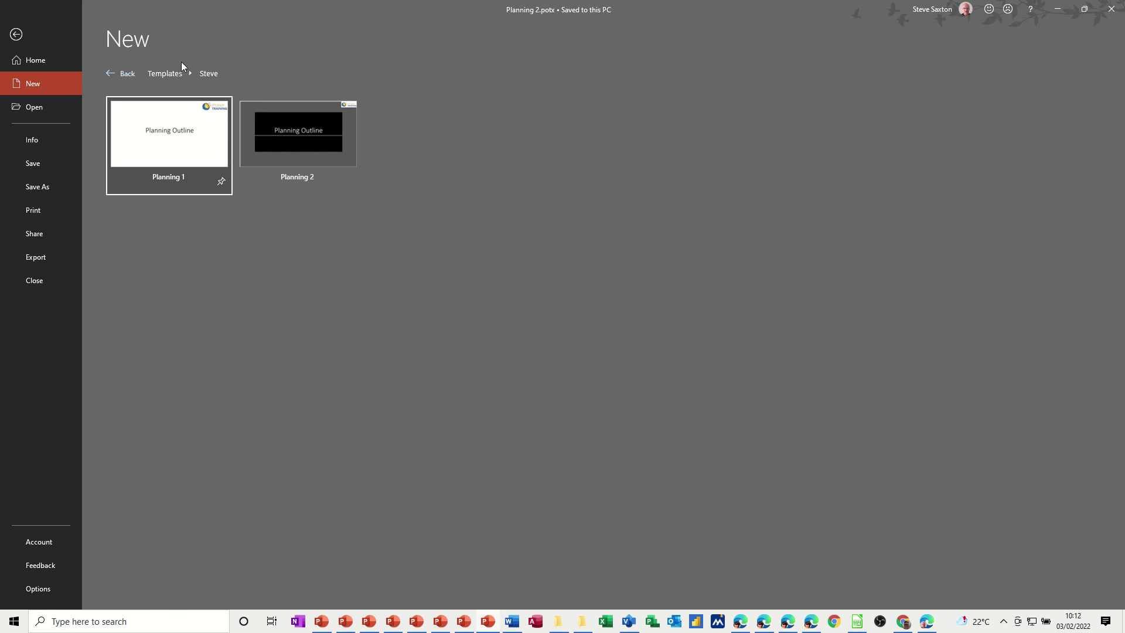
{"action": "left_click", "coordinate": [19, 38]}
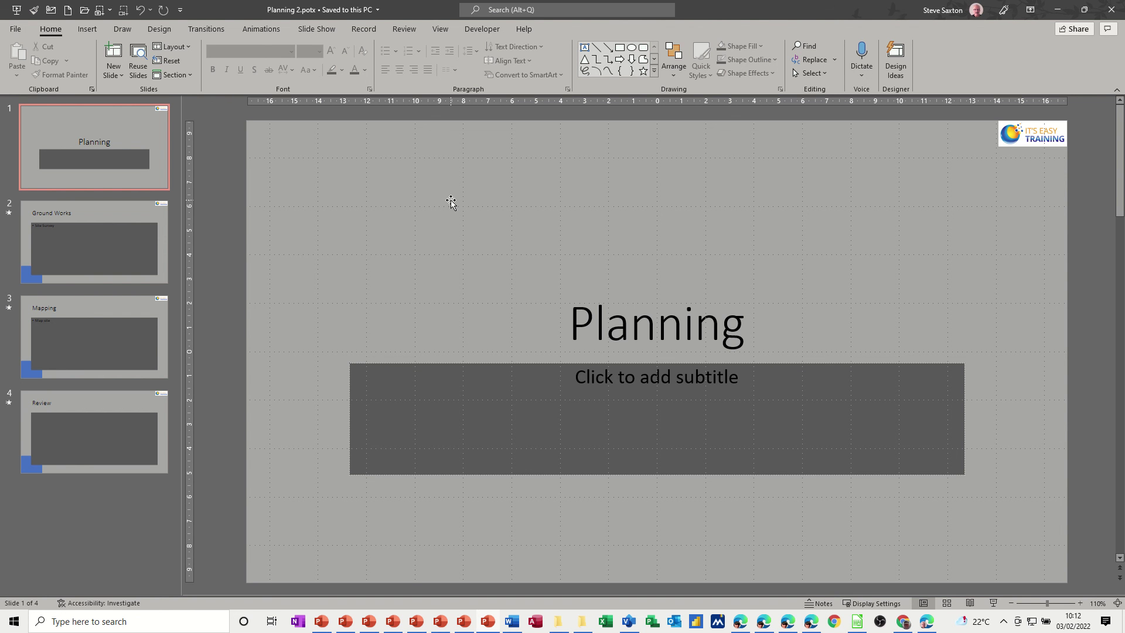